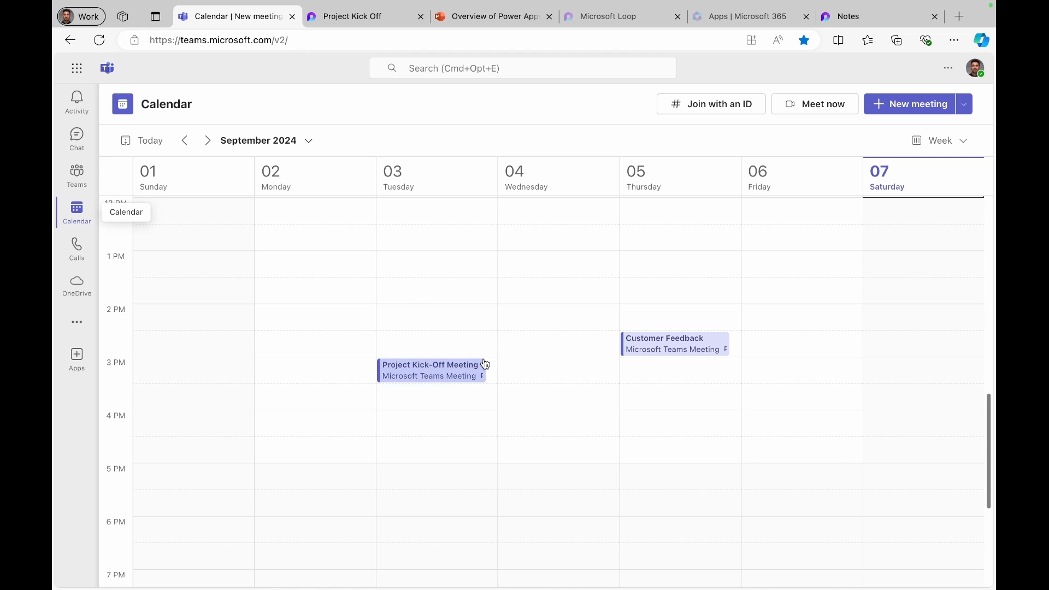
Step: Start a meeting for 9/4/2024, 2:30 to 3:00 PM, titled "Project Kick off for Power Apps Project", and add the required attendee
{"action": "double_click", "coordinate": [539, 343]}
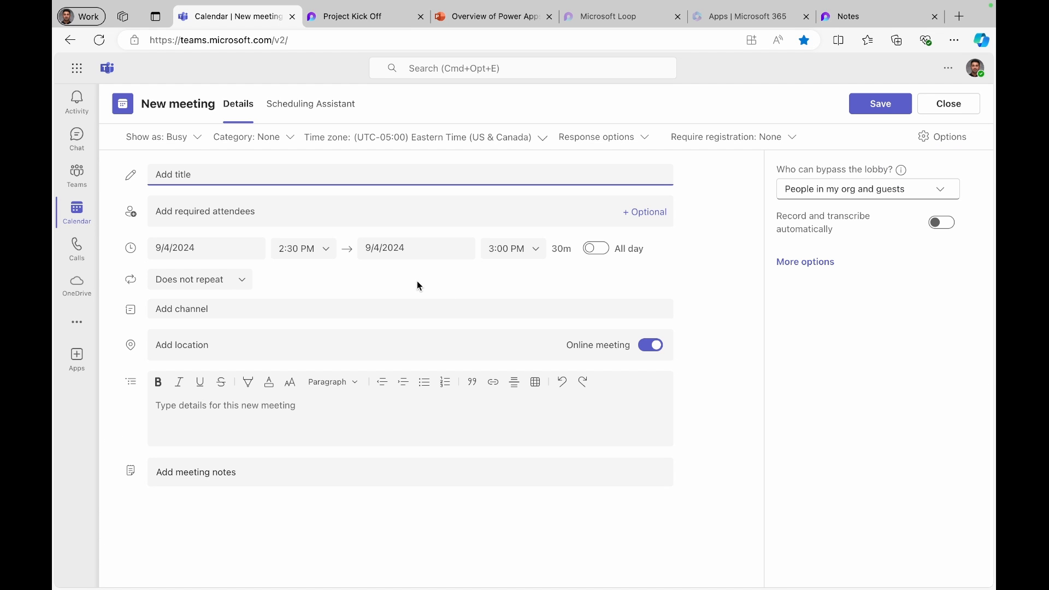
{"action": "type", "text": "Project Kick off for Power Apps Project"}
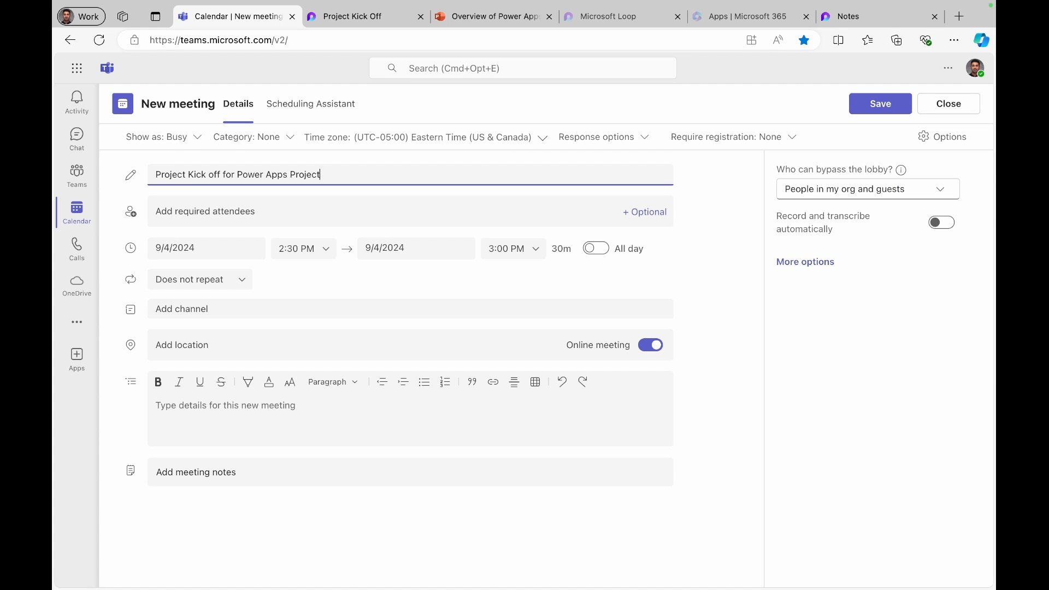
{"action": "left_click", "coordinate": [335, 213]}
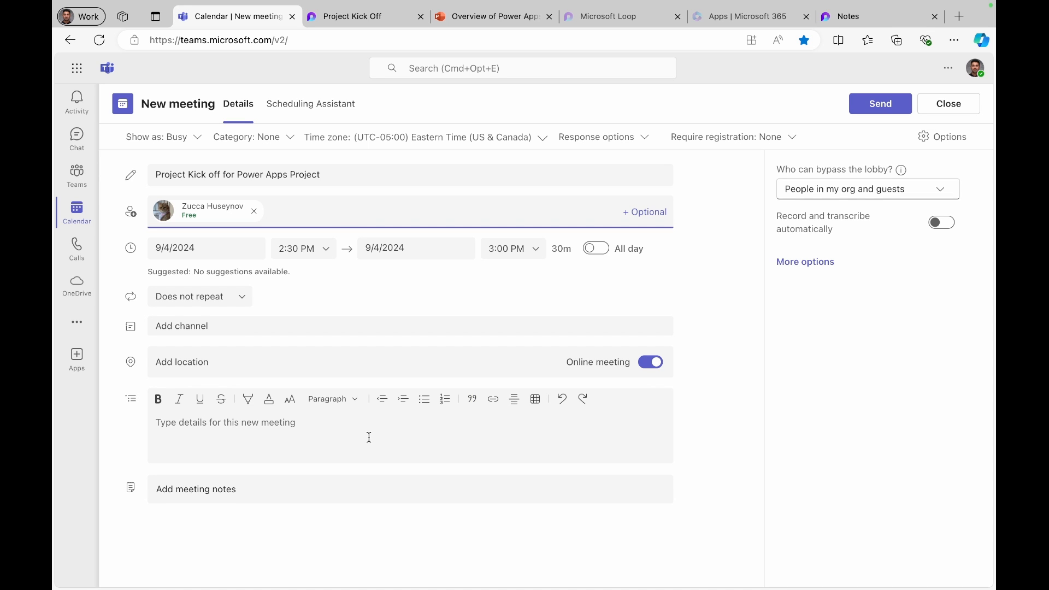
Step: Add collaborative meeting notes with agenda, notes and follow-up tasks sections to the new meeting
{"action": "left_click", "coordinate": [369, 437]}
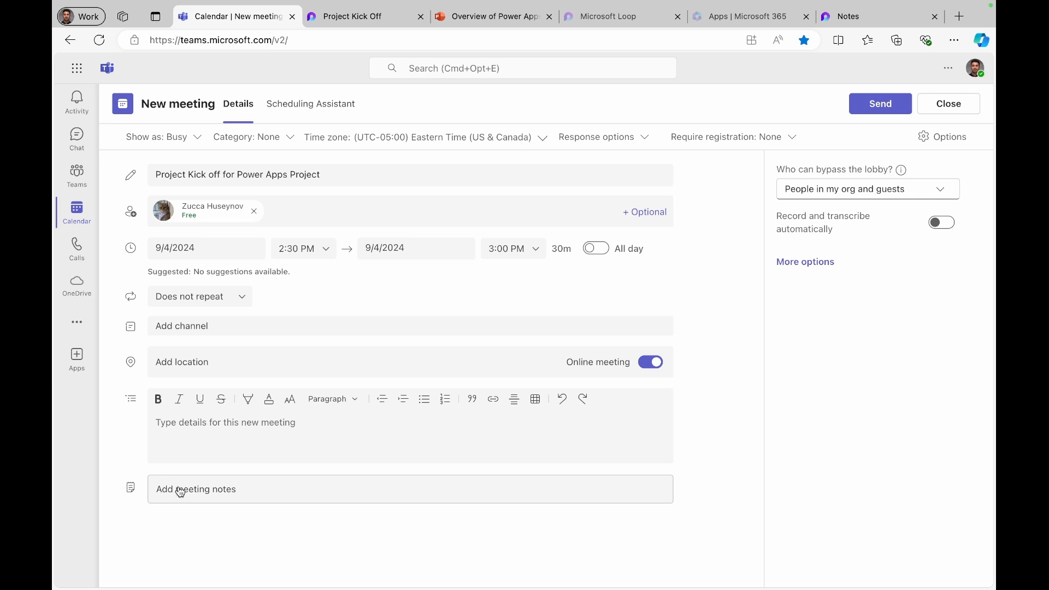
{"action": "left_click", "coordinate": [250, 499]}
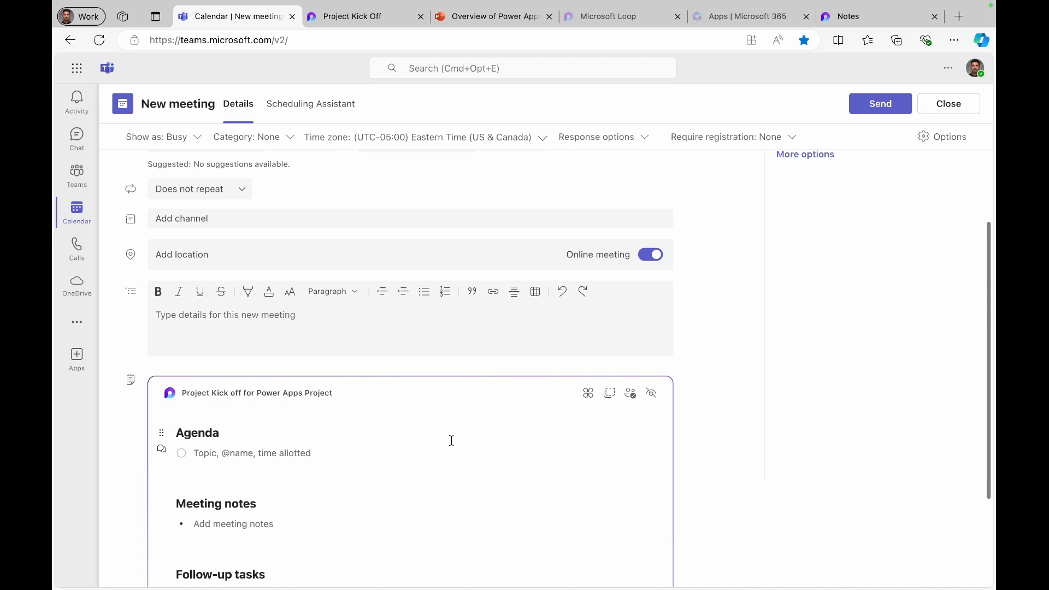
{"action": "scroll", "coordinate": [451, 441], "scroll_direction": "down", "scroll_amount": 2}
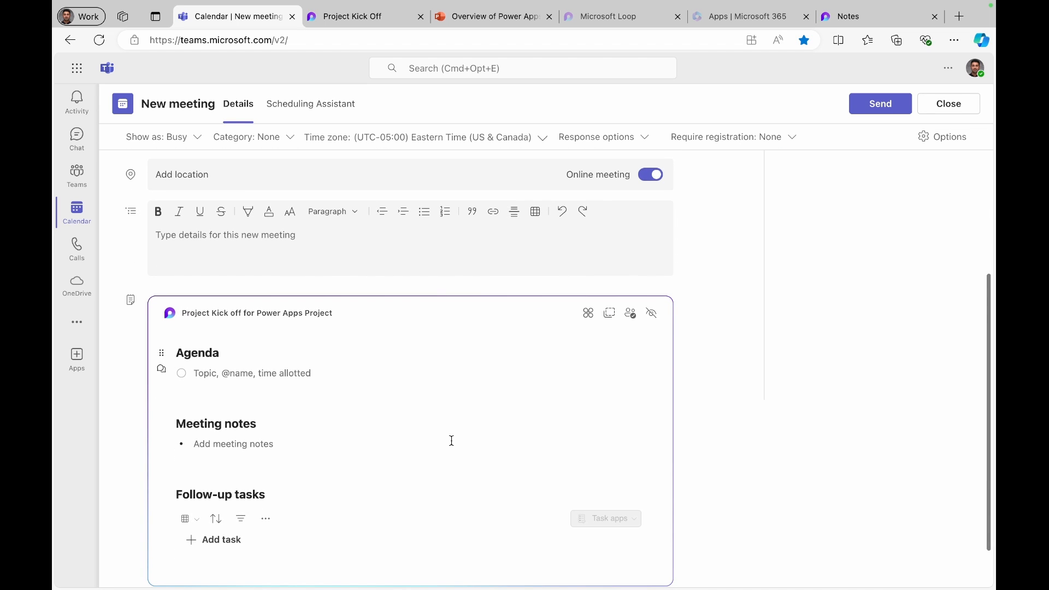
Step: Review who has access to the notes component and its shared locations, and copy the component
{"action": "left_click", "coordinate": [631, 318]}
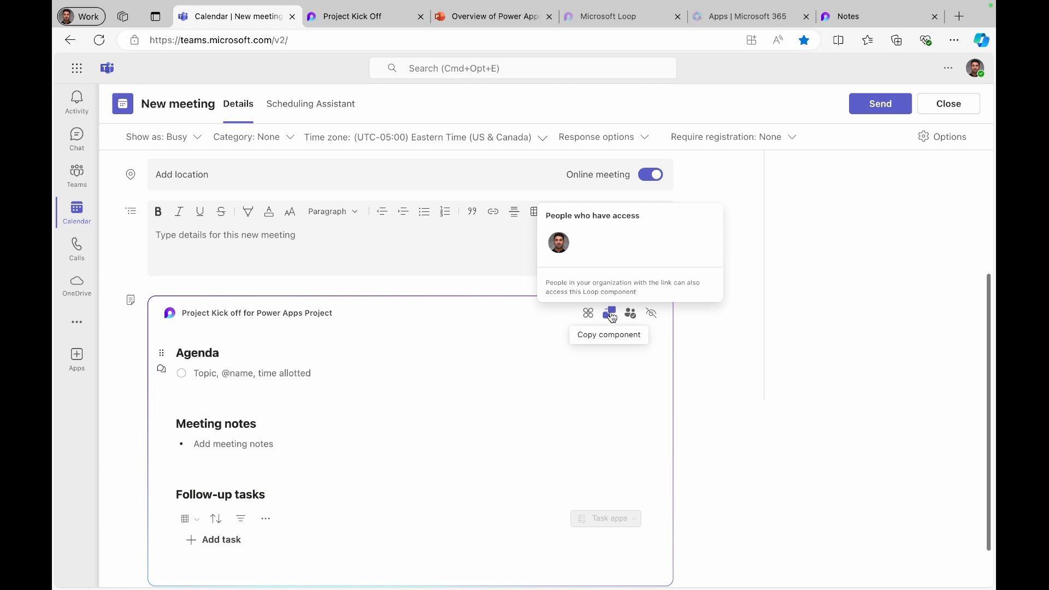
{"action": "left_click", "coordinate": [611, 315]}
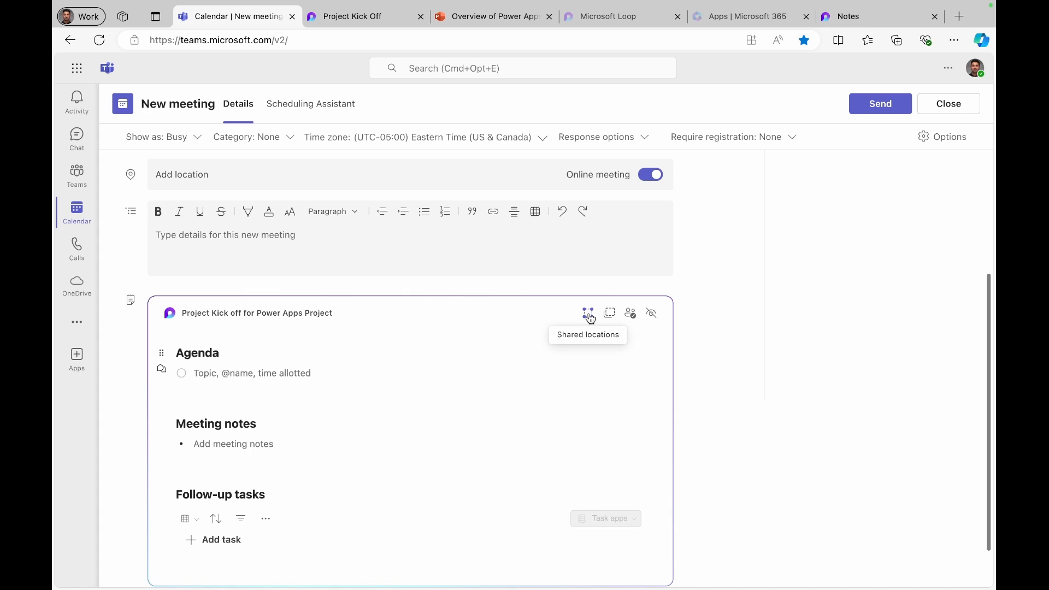
{"action": "left_click", "coordinate": [589, 314]}
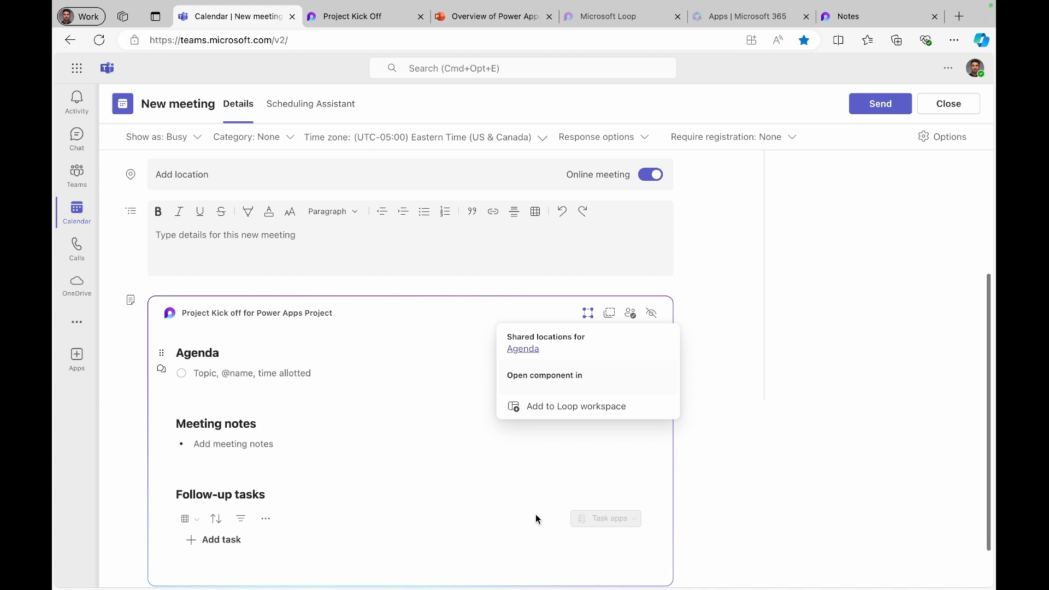
{"action": "left_click", "coordinate": [400, 400]}
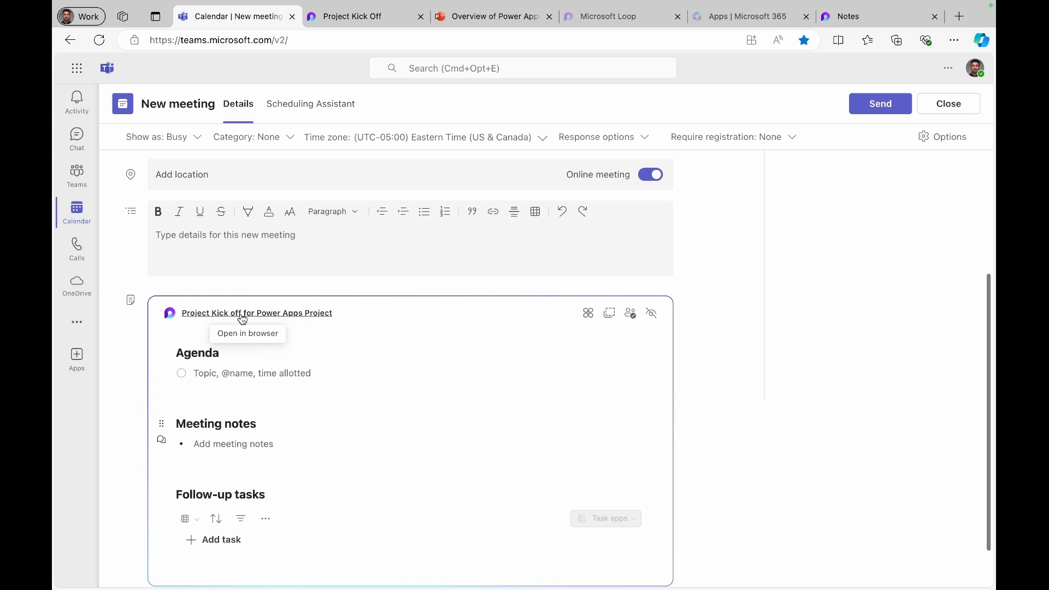
Step: View the meeting notes as a full page in Loop without the recent pages list, and return to the Teams meeting form
{"action": "left_click", "coordinate": [261, 317]}
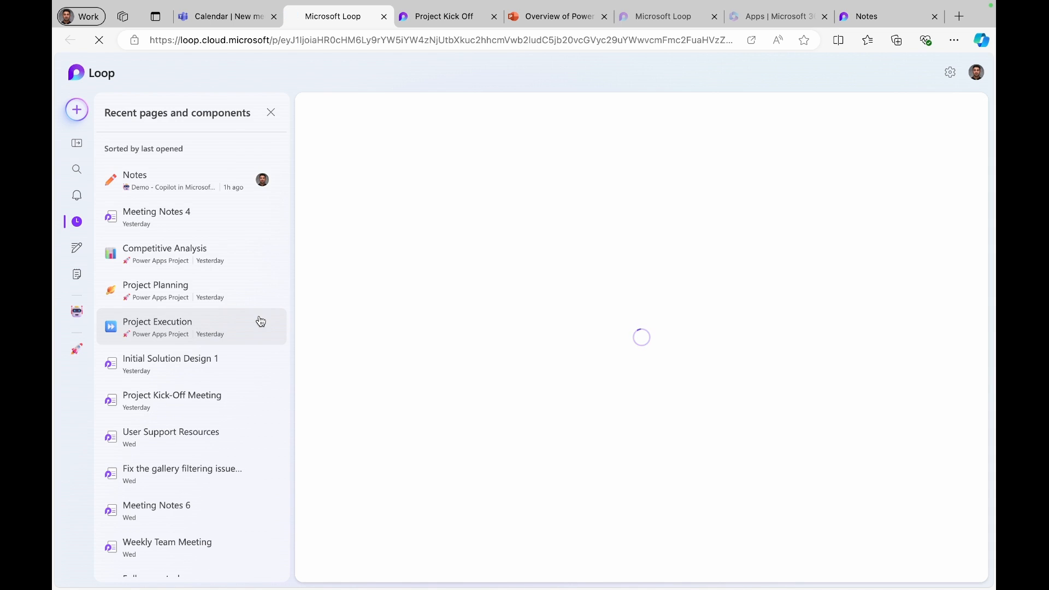
{"action": "left_click", "coordinate": [271, 112]}
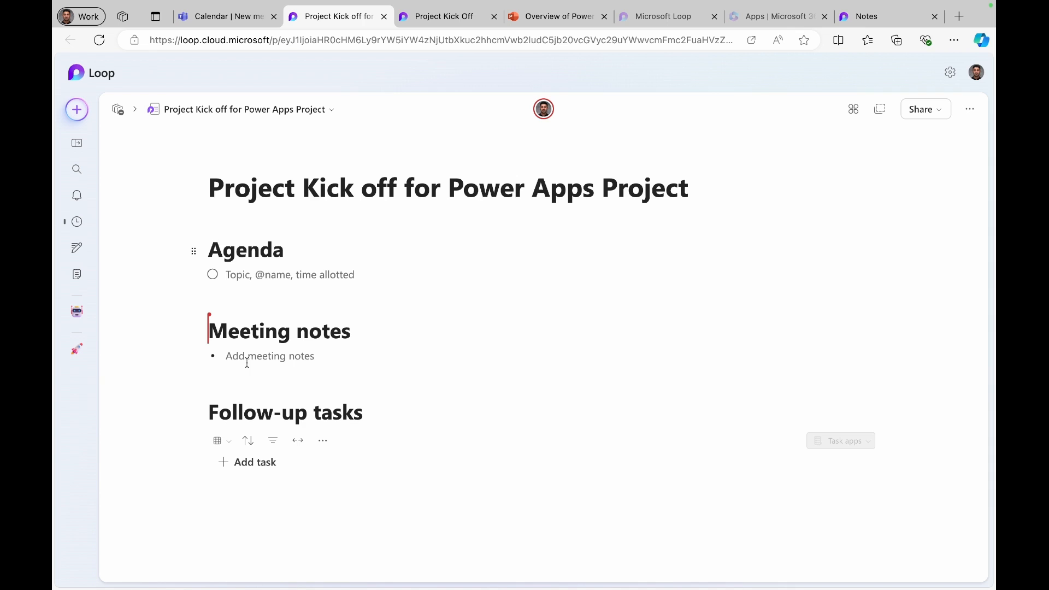
{"action": "left_click", "coordinate": [226, 18]}
Step: Fill the agenda with Welcome and Introductions, Project Overview, Roles and Responsibilities, Communication Plan, and Q&A and Next Steps
{"action": "left_click", "coordinate": [194, 377]}
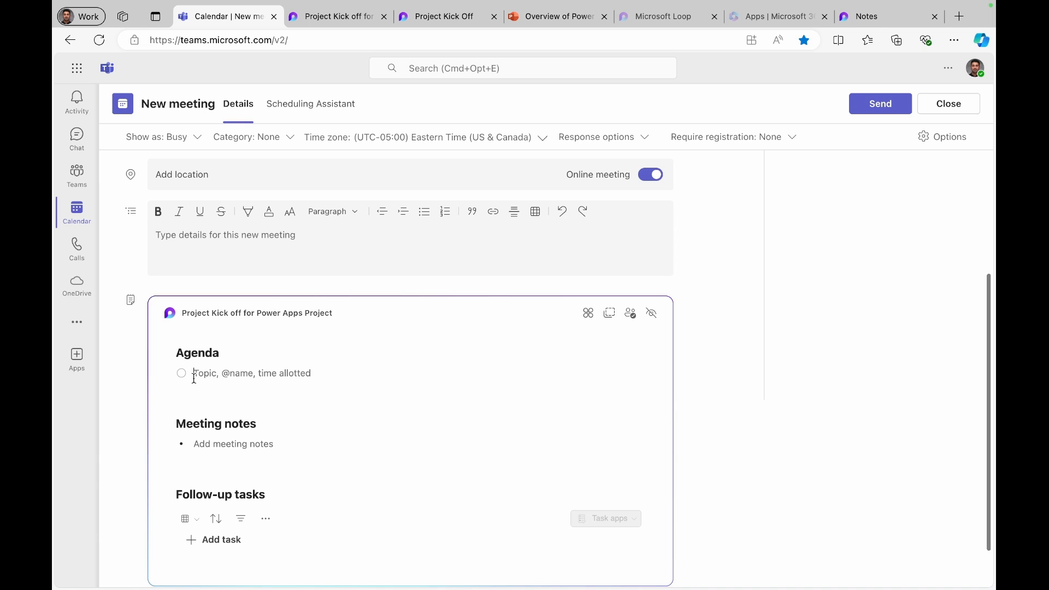
{"action": "type", "text": "Welcome and Introductions Project Overview Roles and Responsibilities Communication Plan Q&A and Next Steps"}
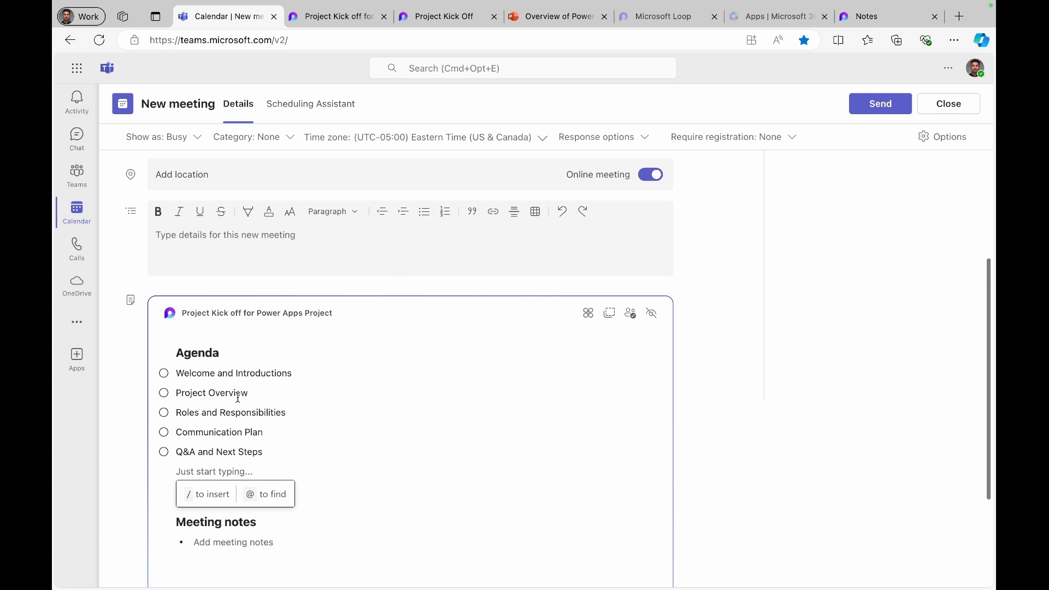
{"action": "key", "text": "Return"}
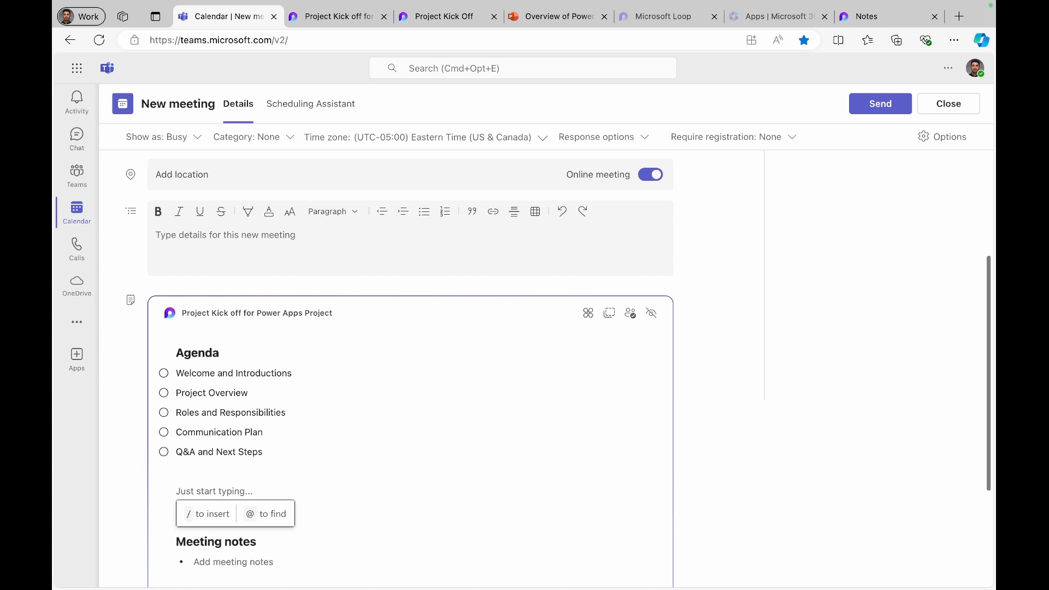
Step: Copy the Canvas Apps slide from the Power Apps presentation in PowerPoint and paste it below the agenda in the Teams meeting notes
{"action": "left_click", "coordinate": [555, 19]}
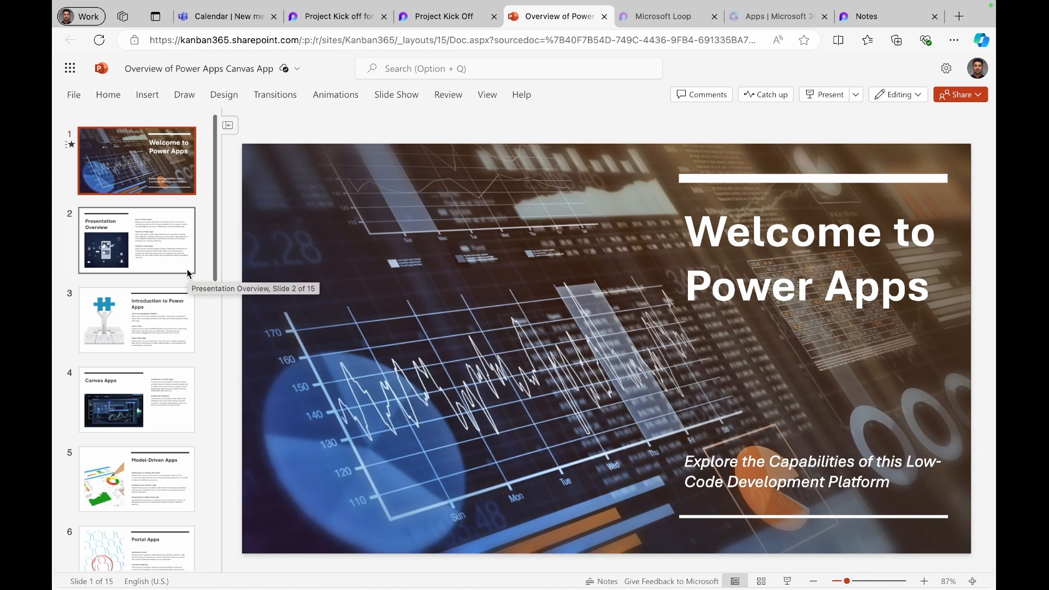
{"action": "scroll", "coordinate": [141, 329], "scroll_direction": "down", "scroll_amount": 2}
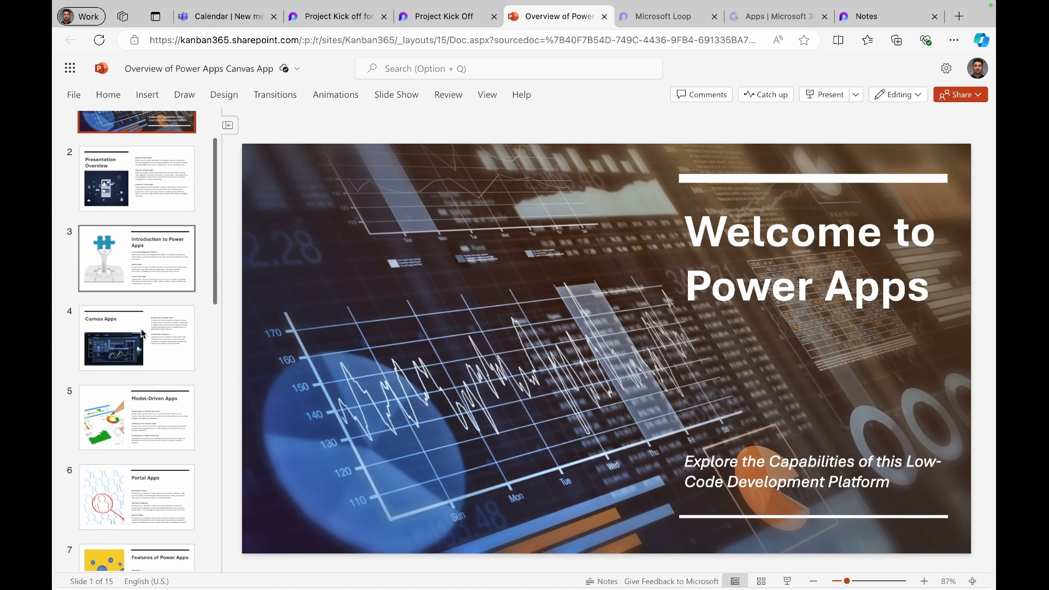
{"action": "left_click", "coordinate": [141, 329]}
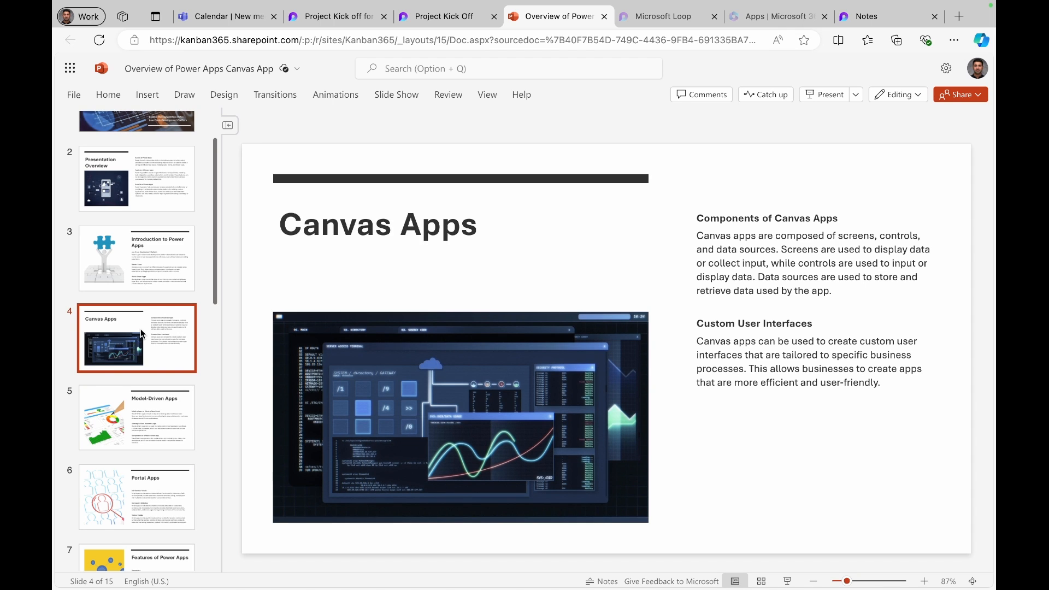
{"action": "left_click", "coordinate": [219, 17]}
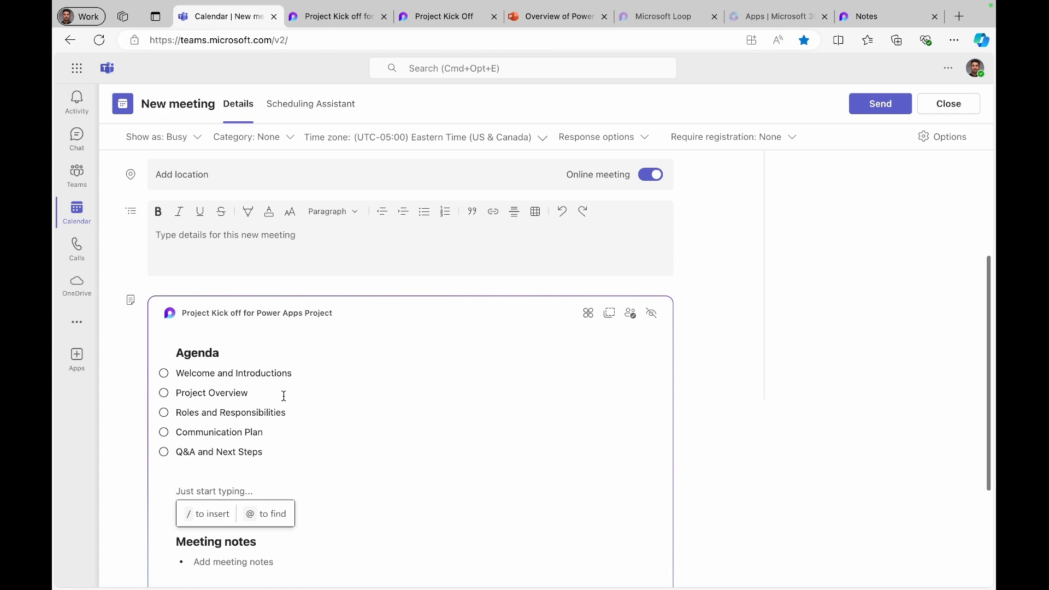
{"action": "key", "text": "super+v"}
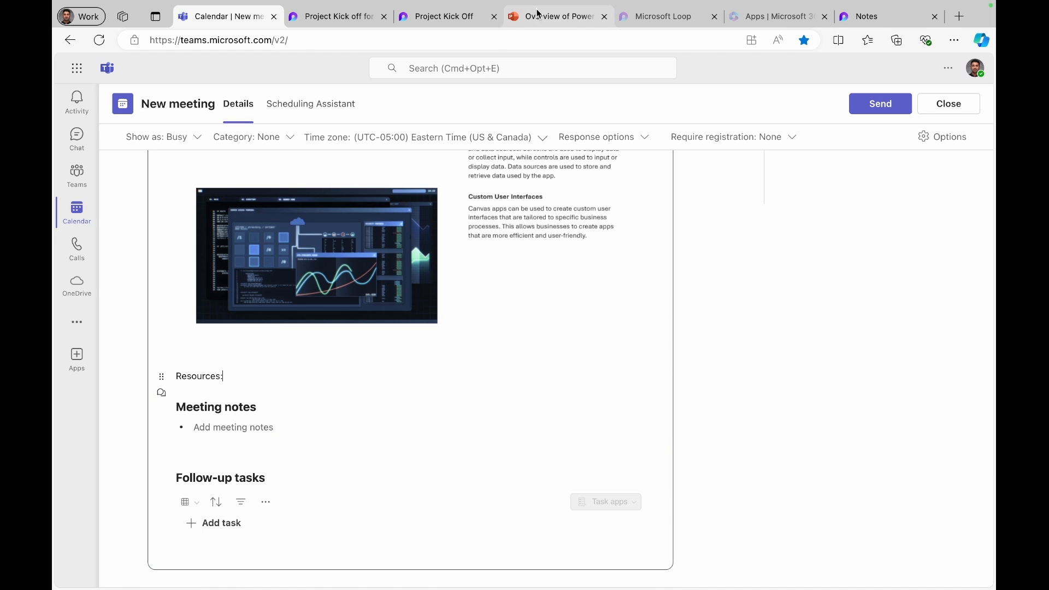
Step: Copy the web address of the Overview of Power Apps Canvas App presentation and paste it after "Resources:" in the meeting notes
{"action": "left_click", "coordinate": [538, 15]}
{"action": "left_click", "coordinate": [356, 41]}
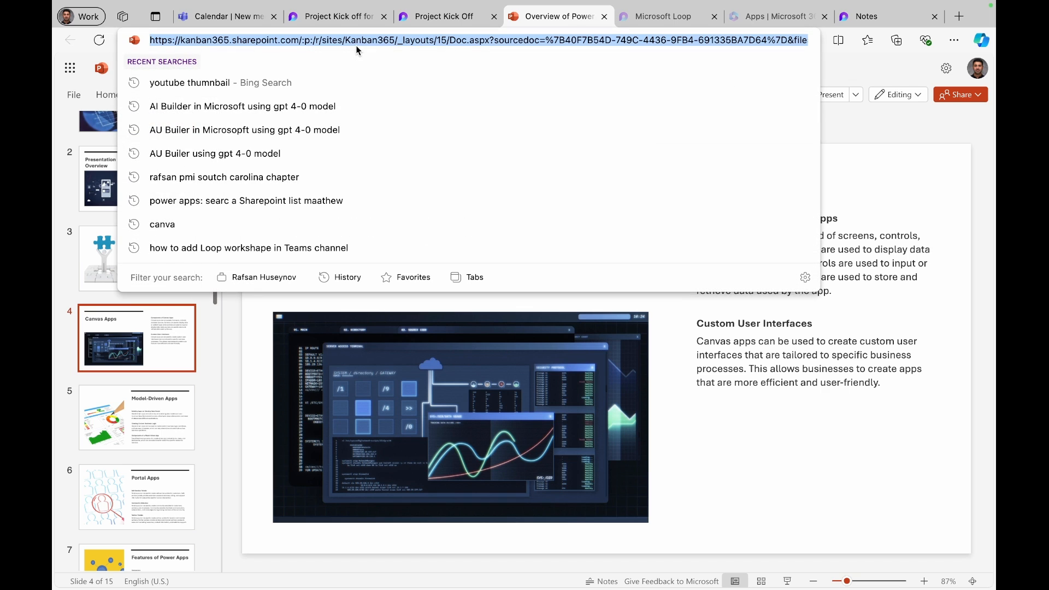
{"action": "left_click", "coordinate": [239, 17]}
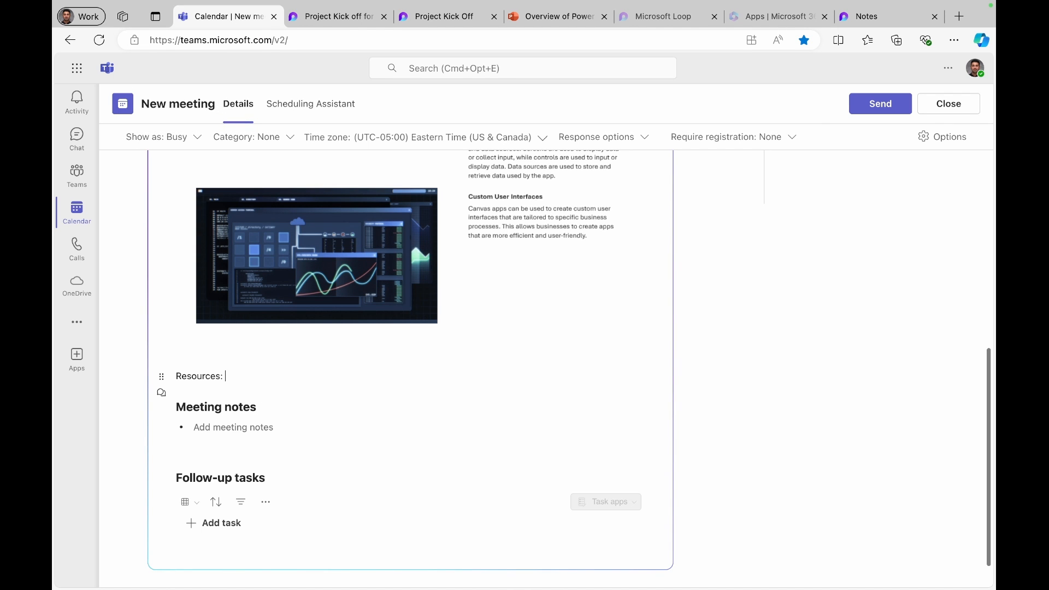
{"action": "key", "text": "super+v"}
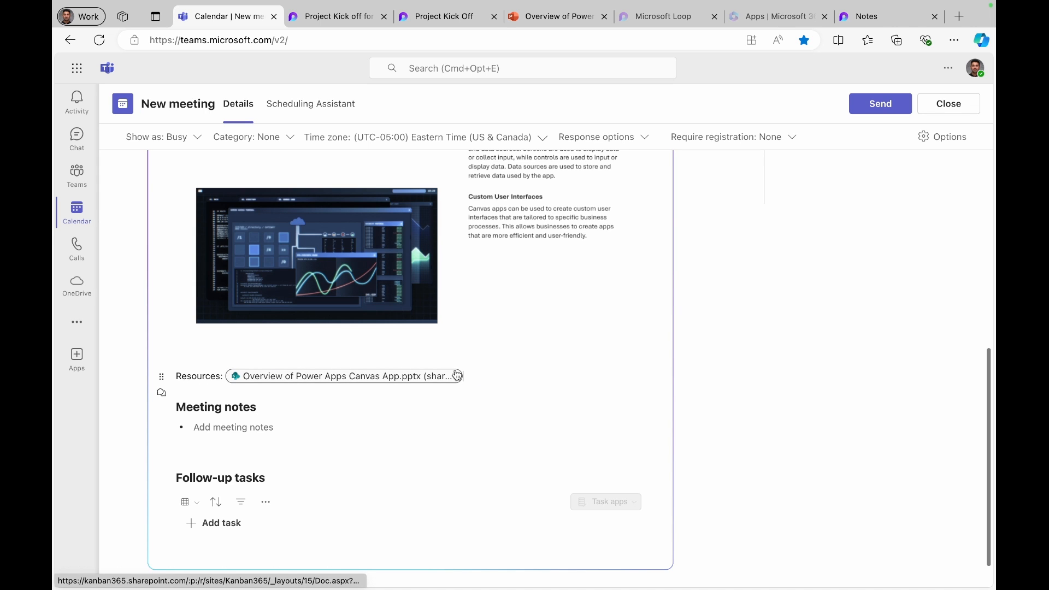
Step: Paste the presentation link again below the Resources line as a preview card and add blank lines beneath it
{"action": "key", "text": "Return"}
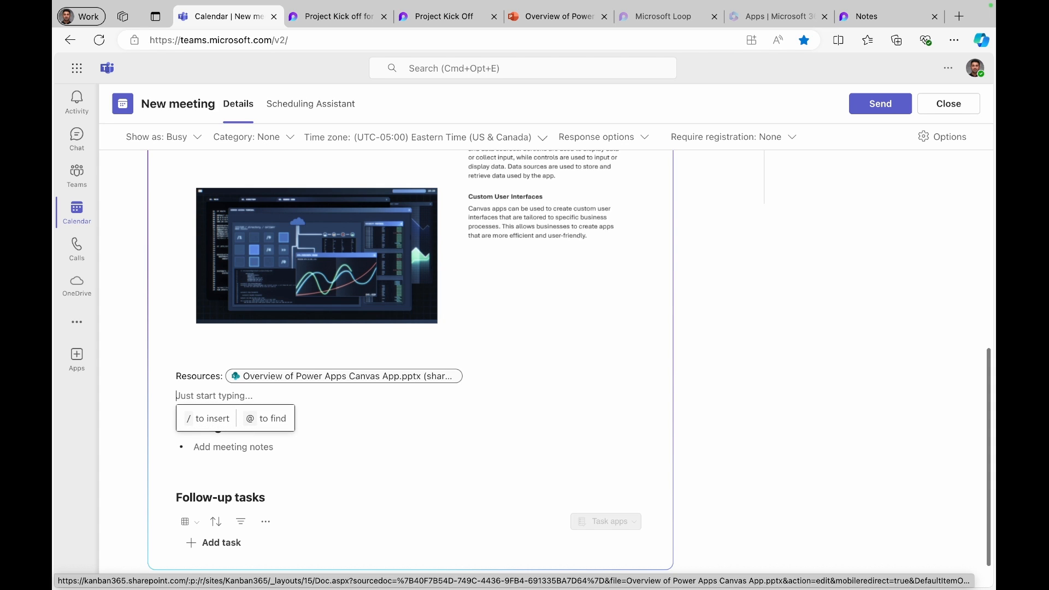
{"action": "key", "text": "super+v"}
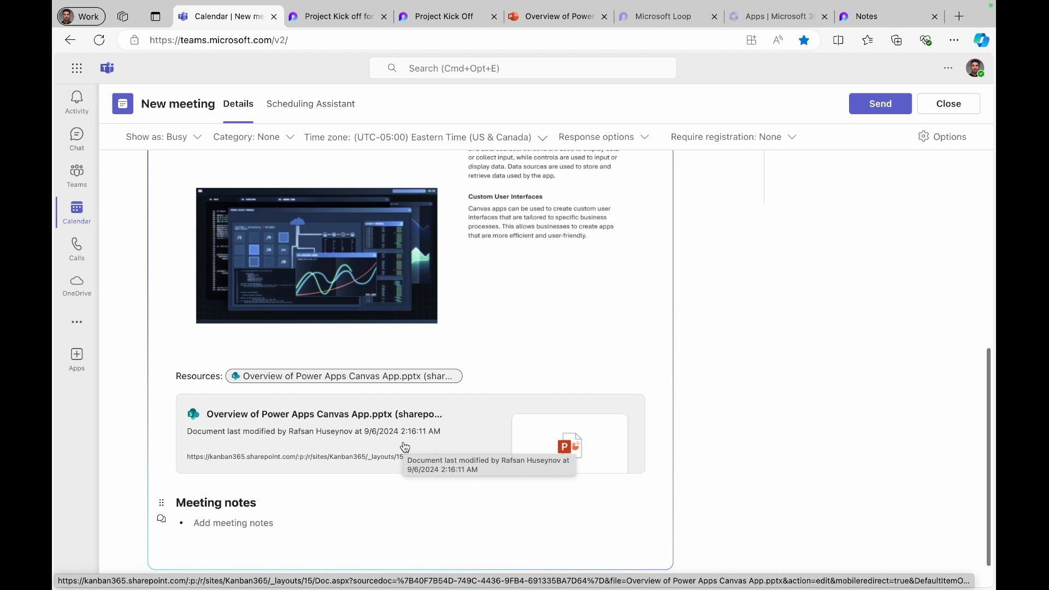
{"action": "scroll", "coordinate": [405, 447], "scroll_direction": "down", "scroll_amount": 3}
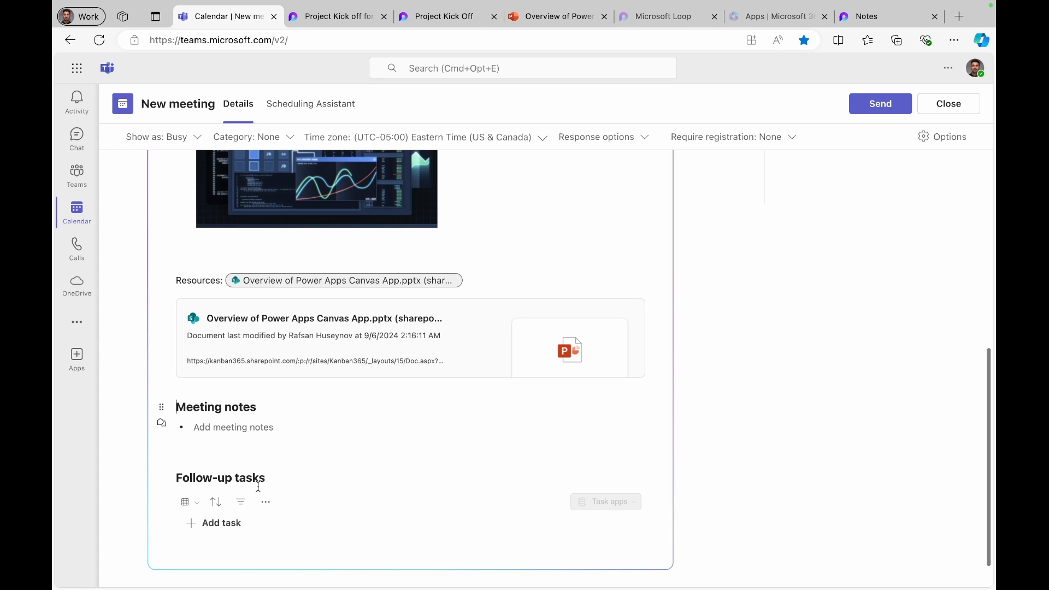
{"action": "key", "text": "Return"}
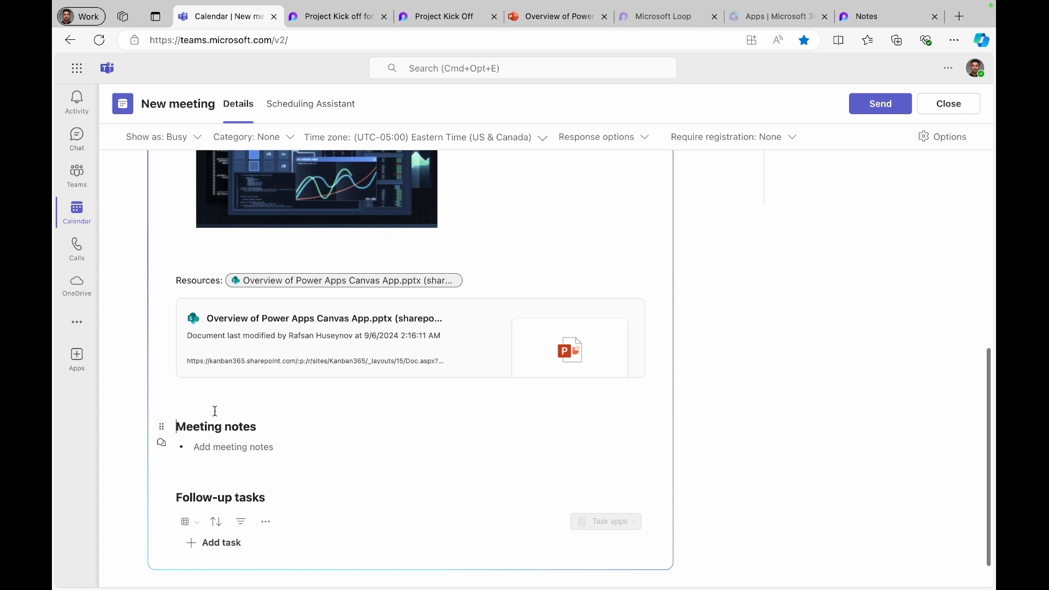
{"action": "key", "text": "Return"}
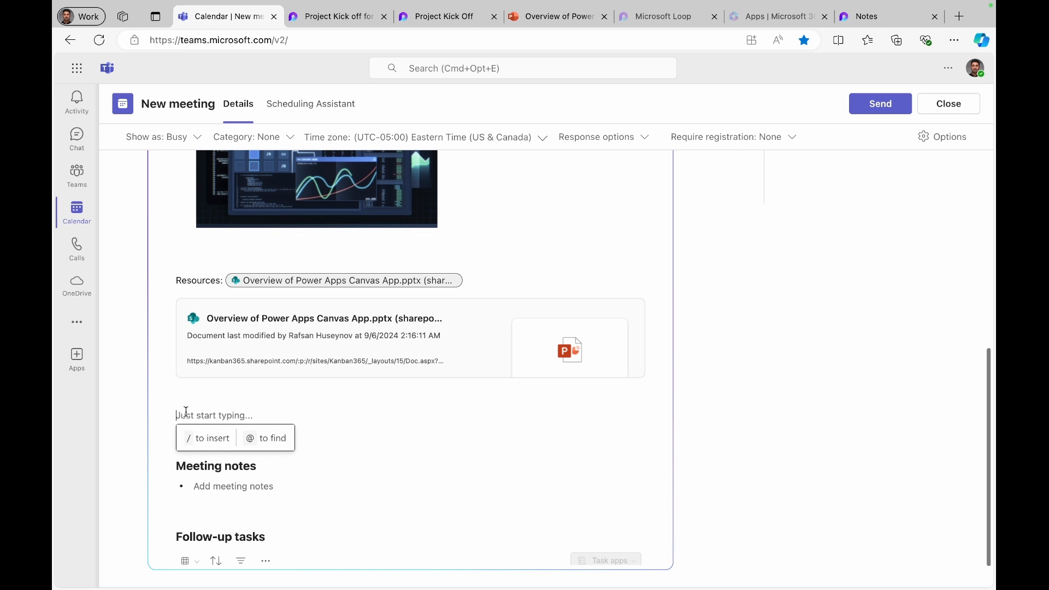
Step: Examine the elements, text styles and templates that can be inserted in the meeting notes, and dismiss the list
{"action": "type", "text": "/"}
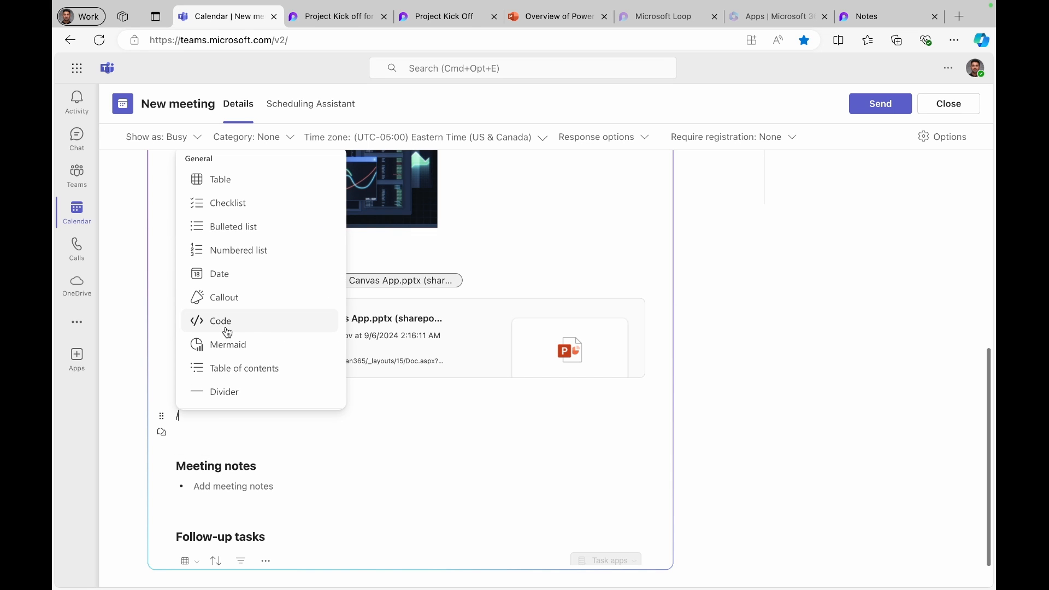
{"action": "scroll", "coordinate": [227, 332], "scroll_direction": "down", "scroll_amount": 3}
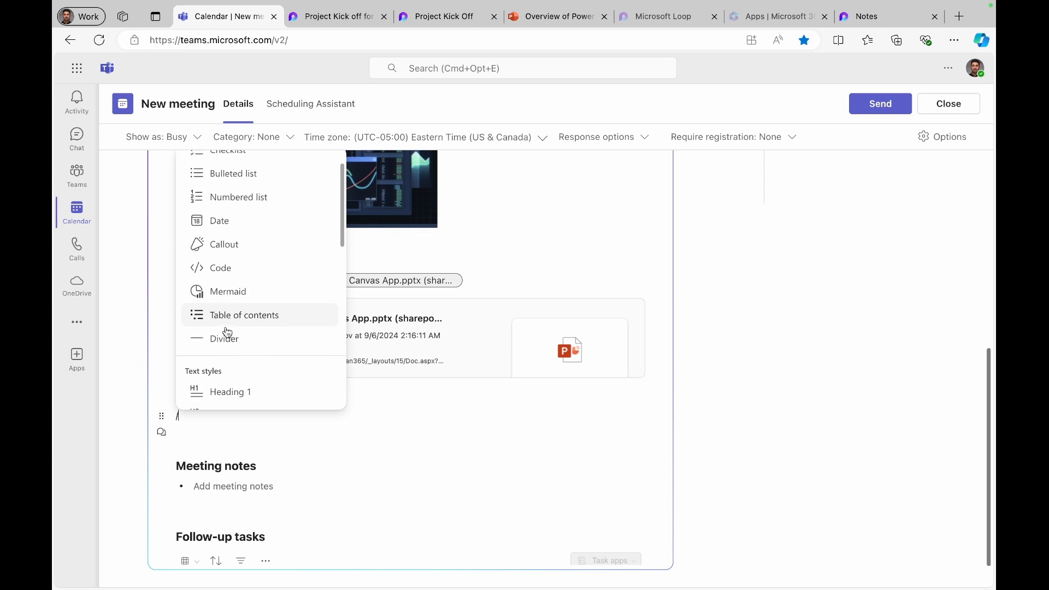
{"action": "scroll", "coordinate": [227, 331], "scroll_direction": "down", "scroll_amount": 1}
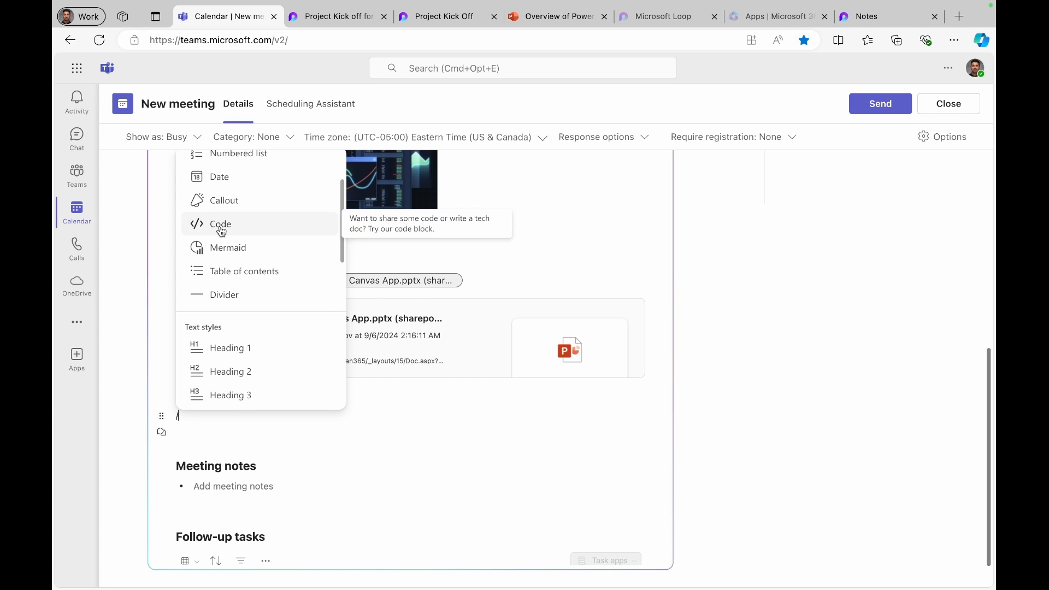
{"action": "scroll", "coordinate": [221, 231], "scroll_direction": "down", "scroll_amount": 8}
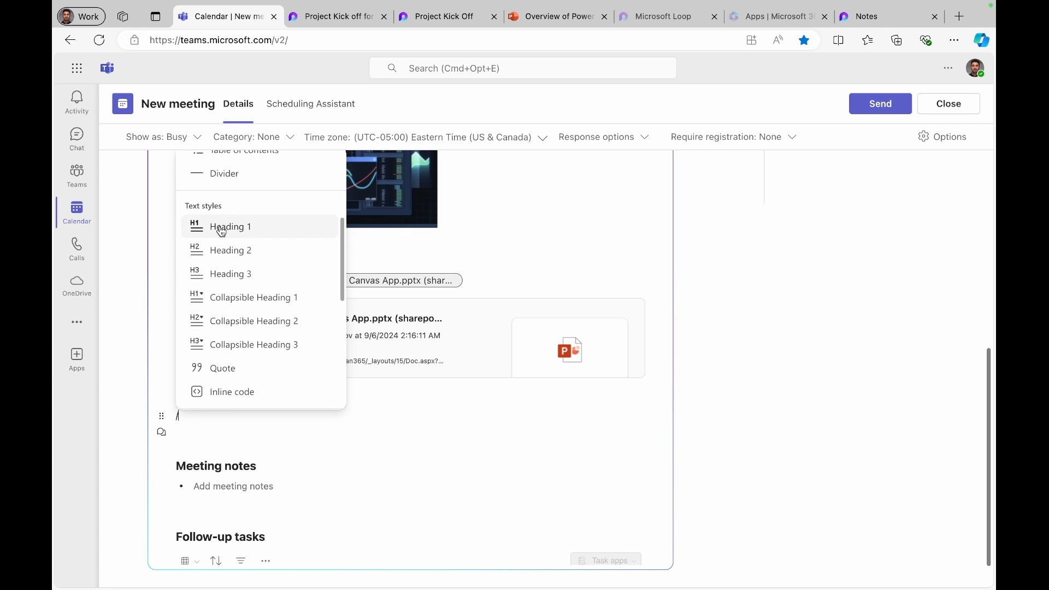
{"action": "scroll", "coordinate": [222, 231], "scroll_direction": "down", "scroll_amount": 7}
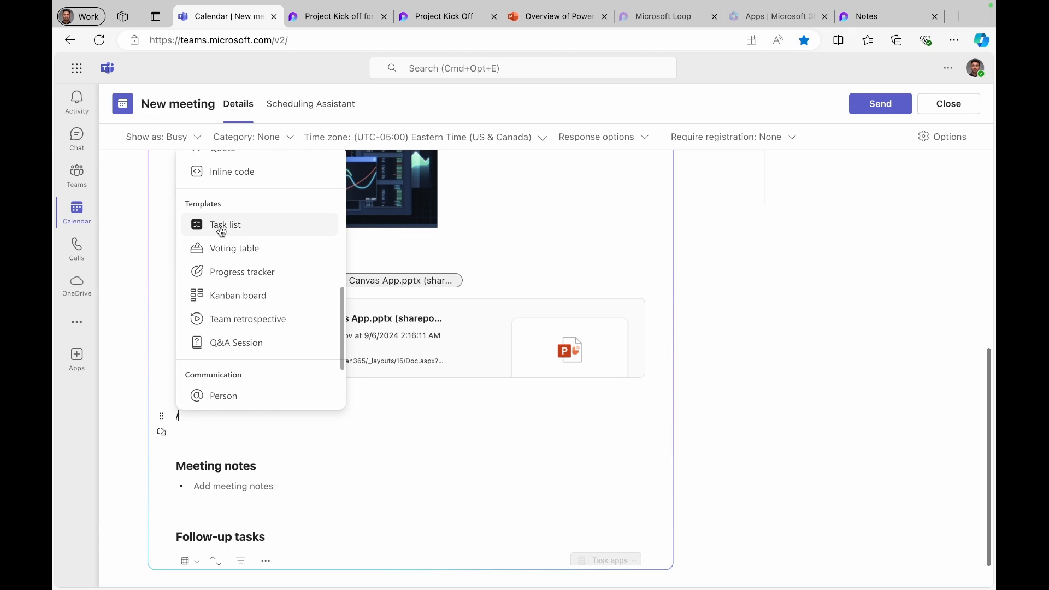
{"action": "key", "text": "Escape"}
{"action": "key", "text": "BackSpace"}
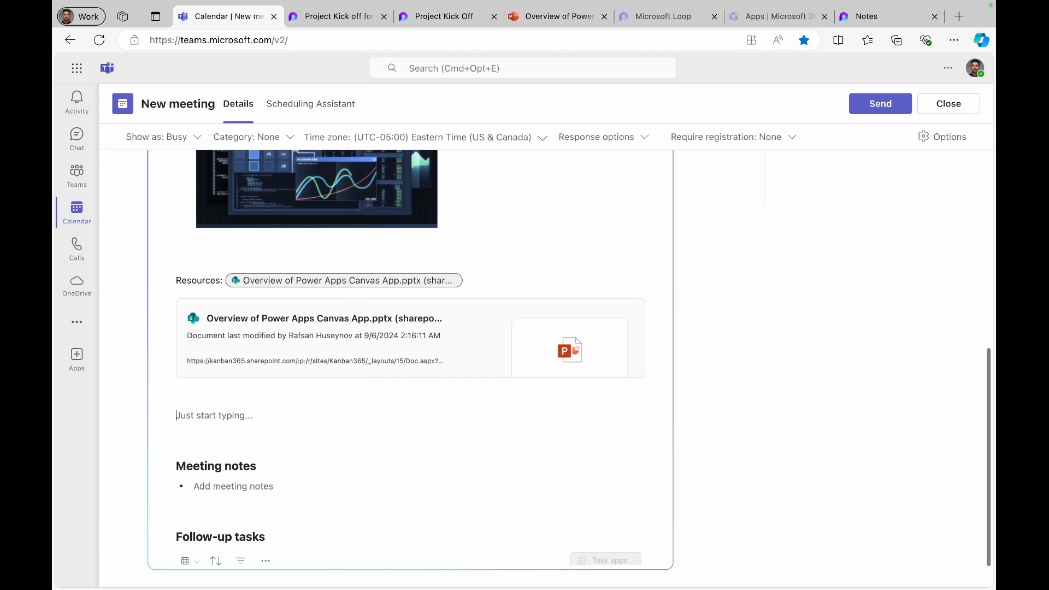
{"action": "scroll", "coordinate": [243, 465], "scroll_direction": "down", "scroll_amount": 1}
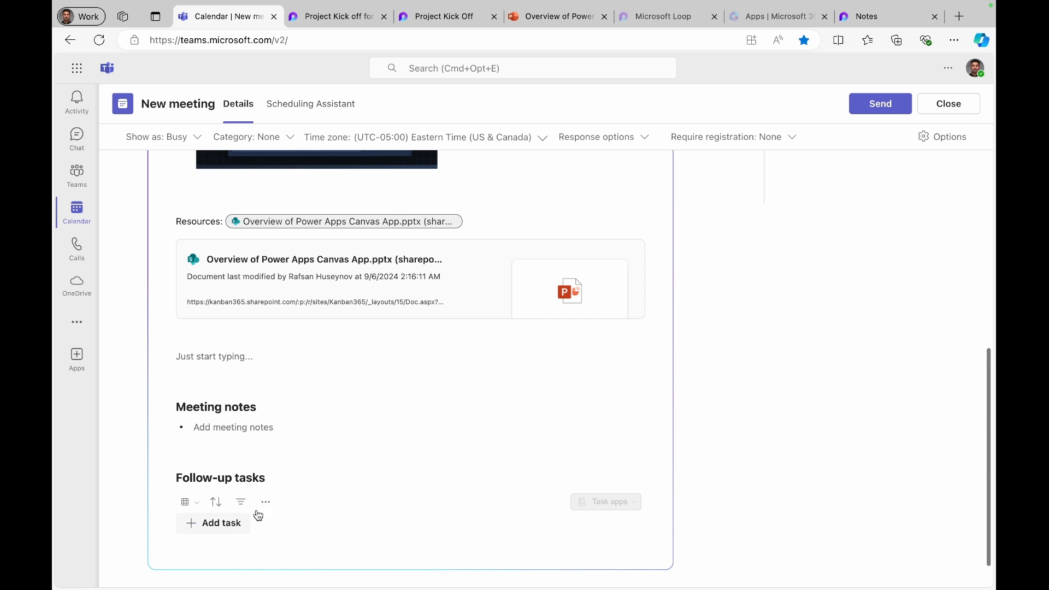
Step: Add an empty task row under Follow-up tasks in the meeting notes and send the meeting invitation
{"action": "left_click", "coordinate": [362, 447]}
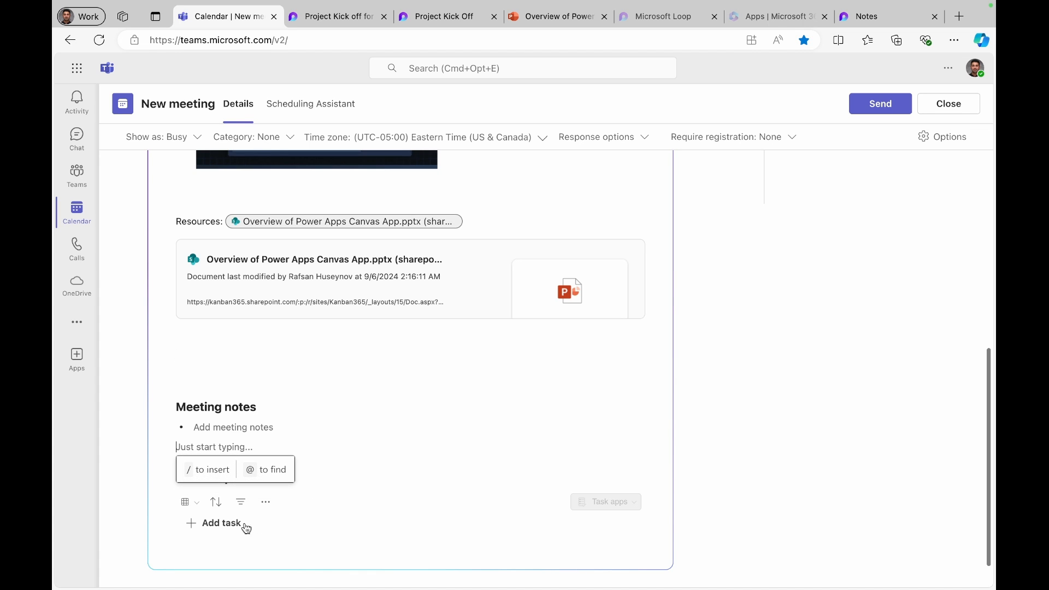
{"action": "left_click", "coordinate": [212, 523]}
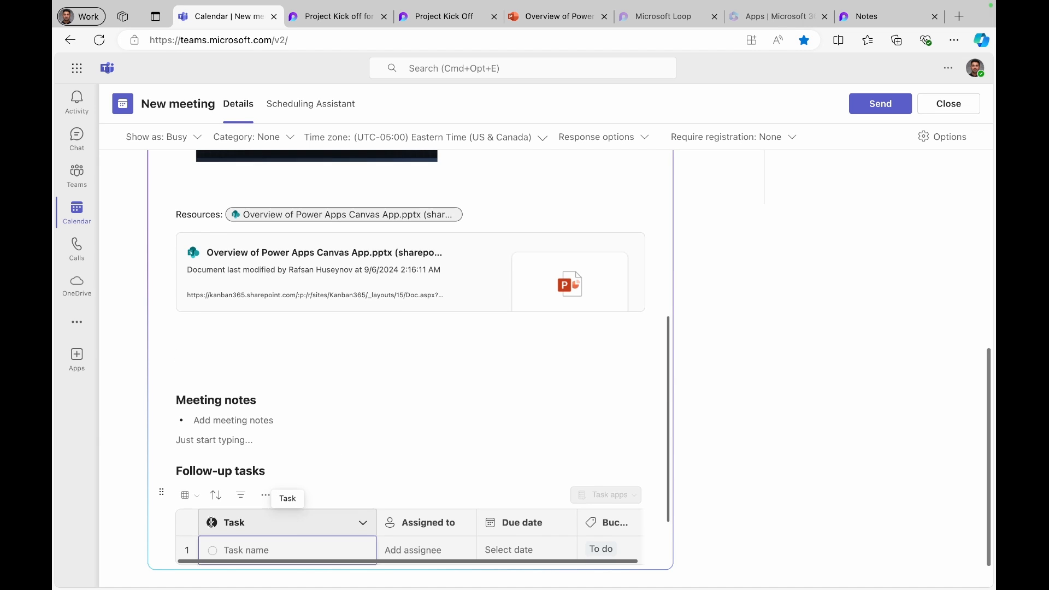
{"action": "scroll", "coordinate": [417, 346], "scroll_direction": "up", "scroll_amount": 3}
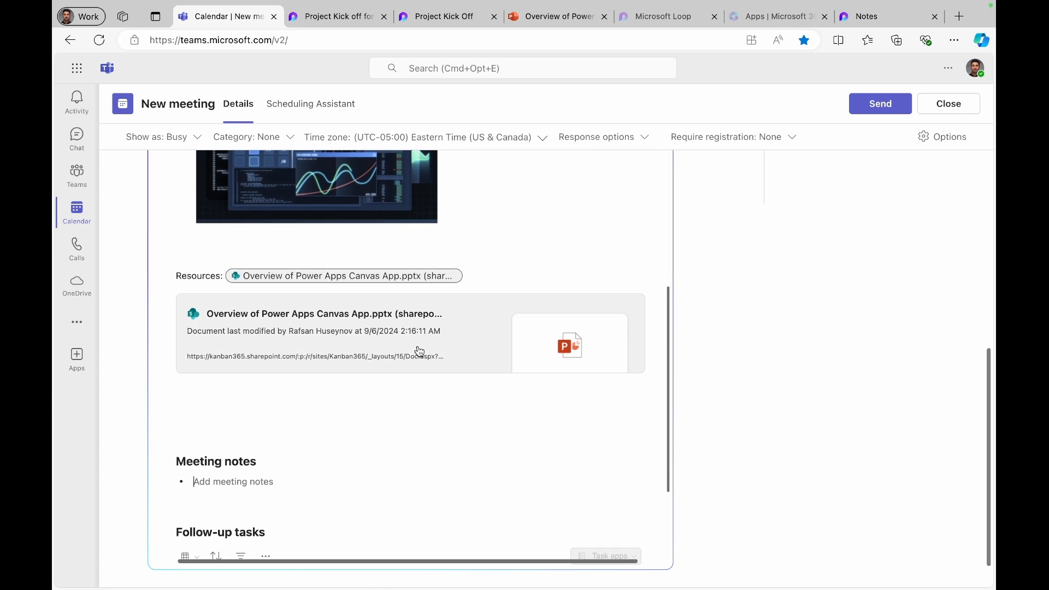
{"action": "scroll", "coordinate": [564, 267], "scroll_direction": "up", "scroll_amount": 2}
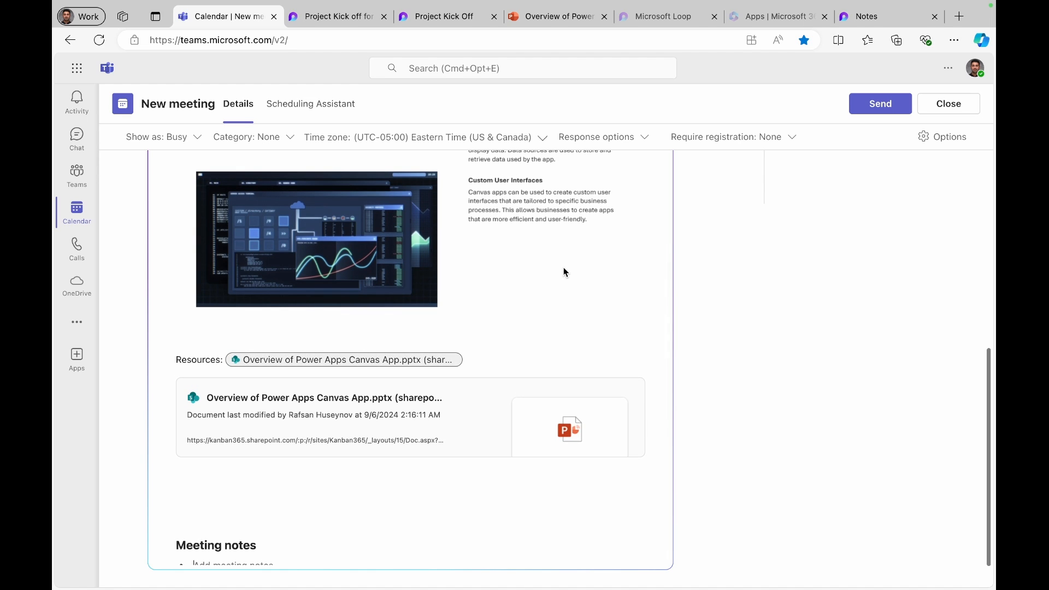
{"action": "scroll", "coordinate": [563, 271], "scroll_direction": "up", "scroll_amount": 3}
{"action": "scroll", "coordinate": [714, 225], "scroll_direction": "up", "scroll_amount": 3}
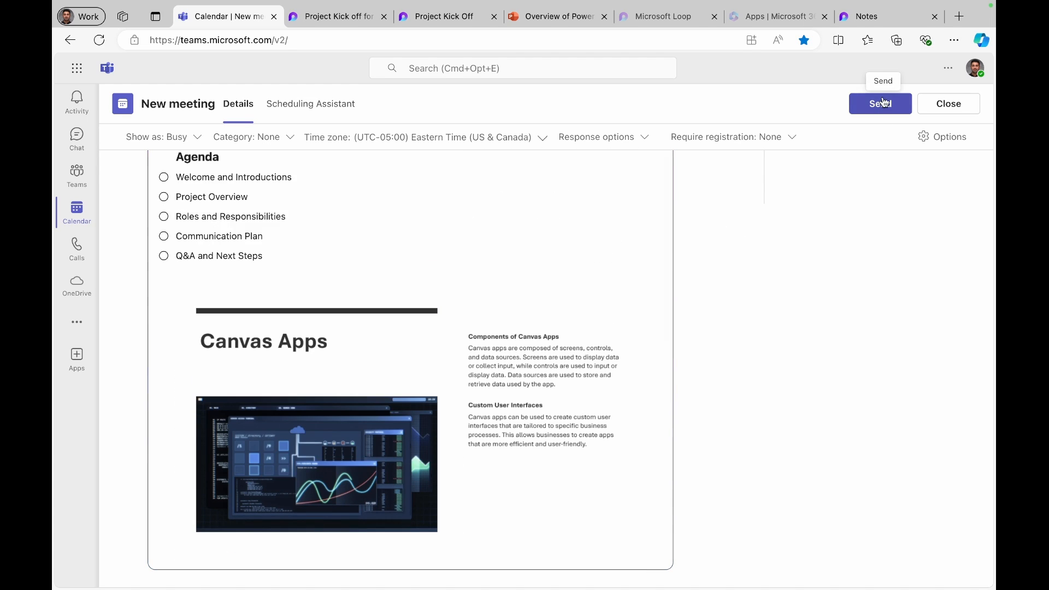
{"action": "left_click", "coordinate": [880, 105]}
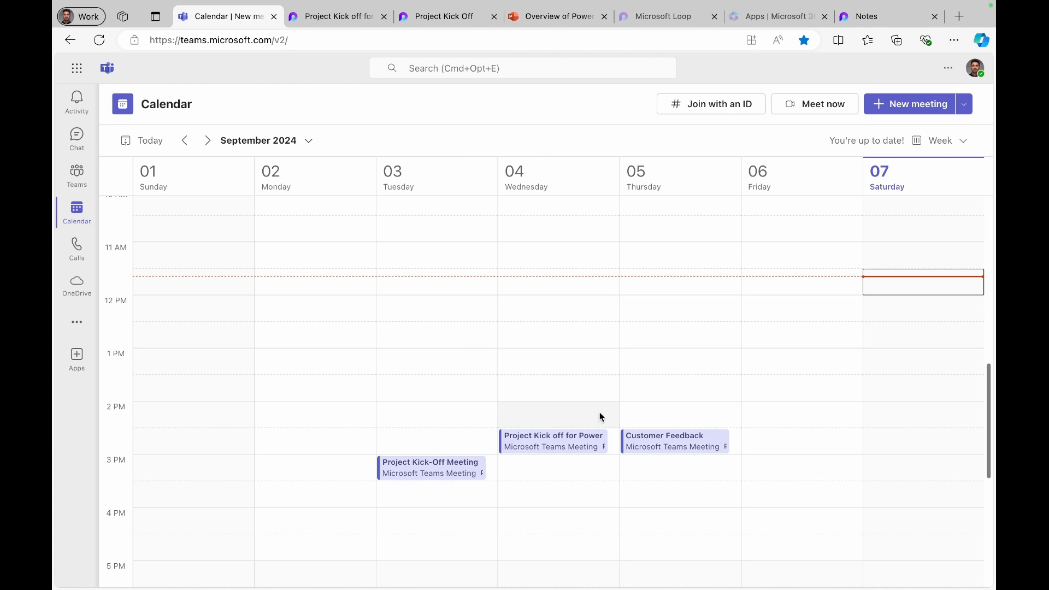
Step: Open the full details of the Project Kick off for Power Apps Project meeting on September 4 and review its notes
{"action": "left_click", "coordinate": [573, 442]}
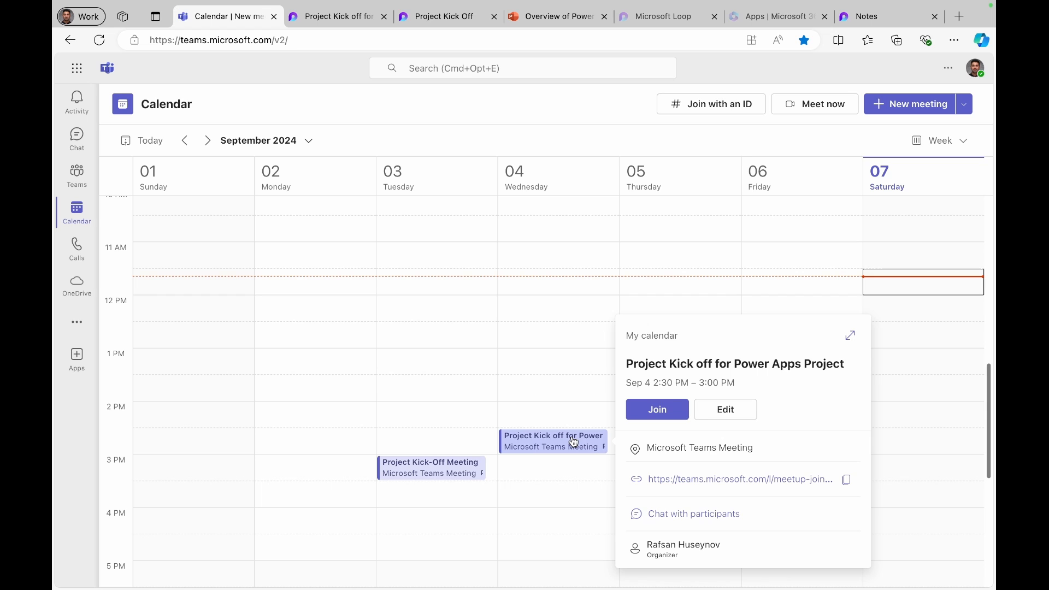
{"action": "left_click", "coordinate": [852, 337]}
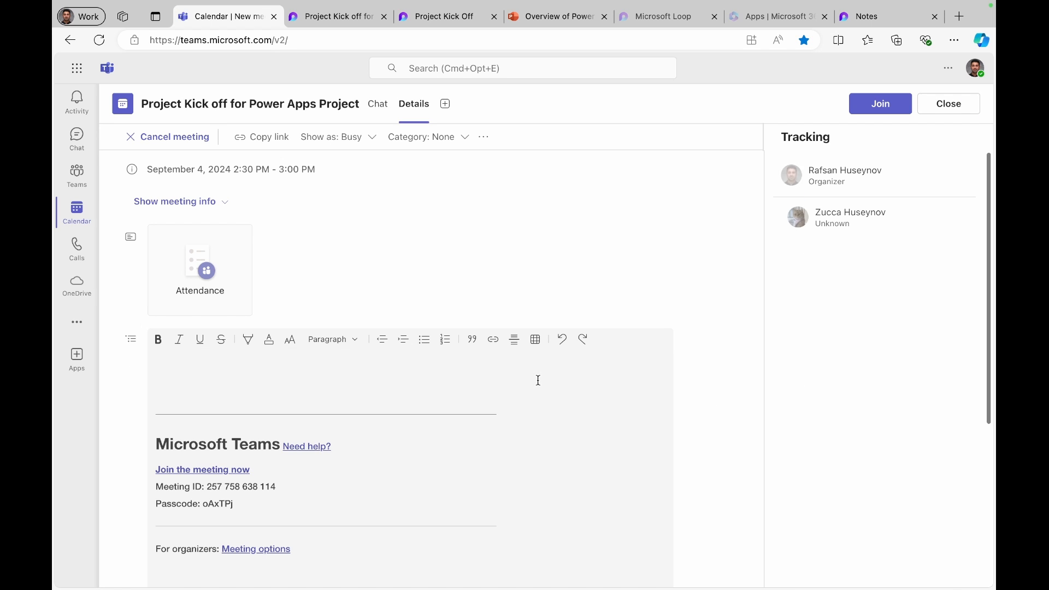
{"action": "scroll", "coordinate": [539, 380], "scroll_direction": "down", "scroll_amount": 5}
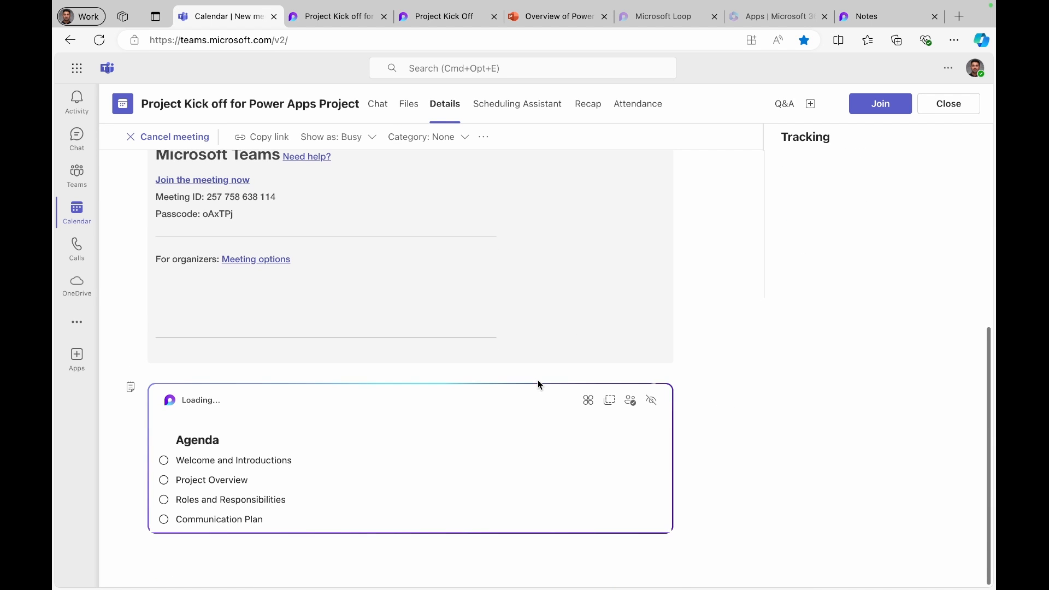
{"action": "scroll", "coordinate": [431, 461], "scroll_direction": "down", "scroll_amount": 3}
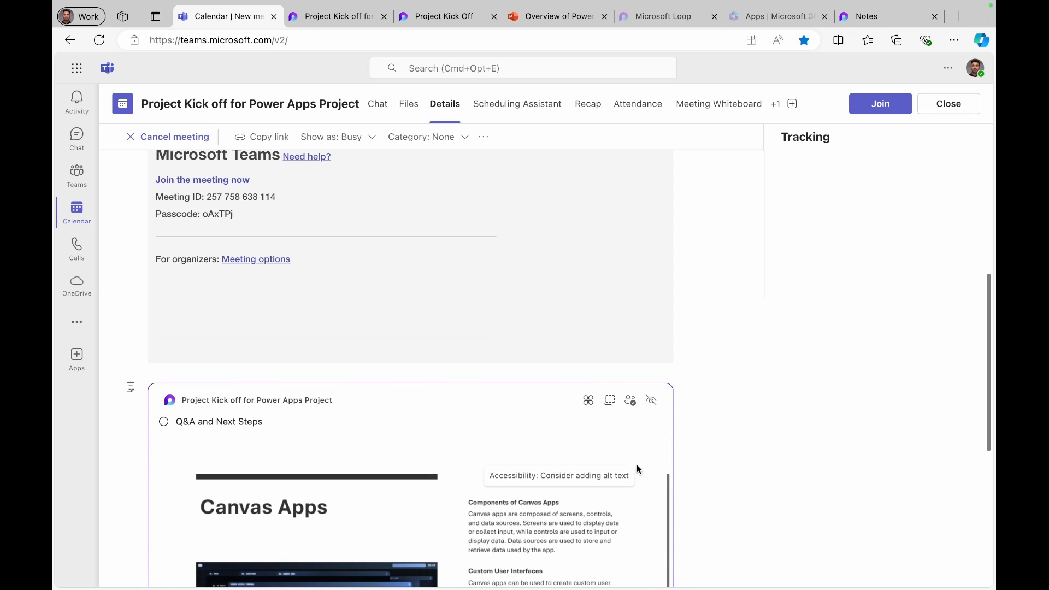
{"action": "scroll", "coordinate": [576, 471], "scroll_direction": "down", "scroll_amount": 2}
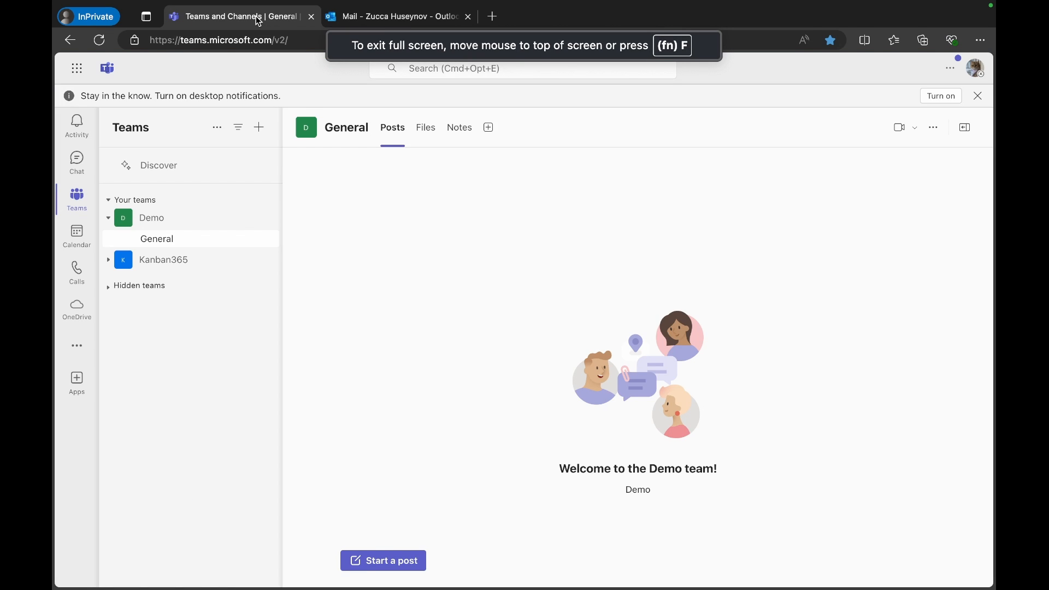
Step: In the attendee's Teams calendar, open the full details of the Project Kick off for Power Apps Project meeting
{"action": "left_click", "coordinate": [77, 236]}
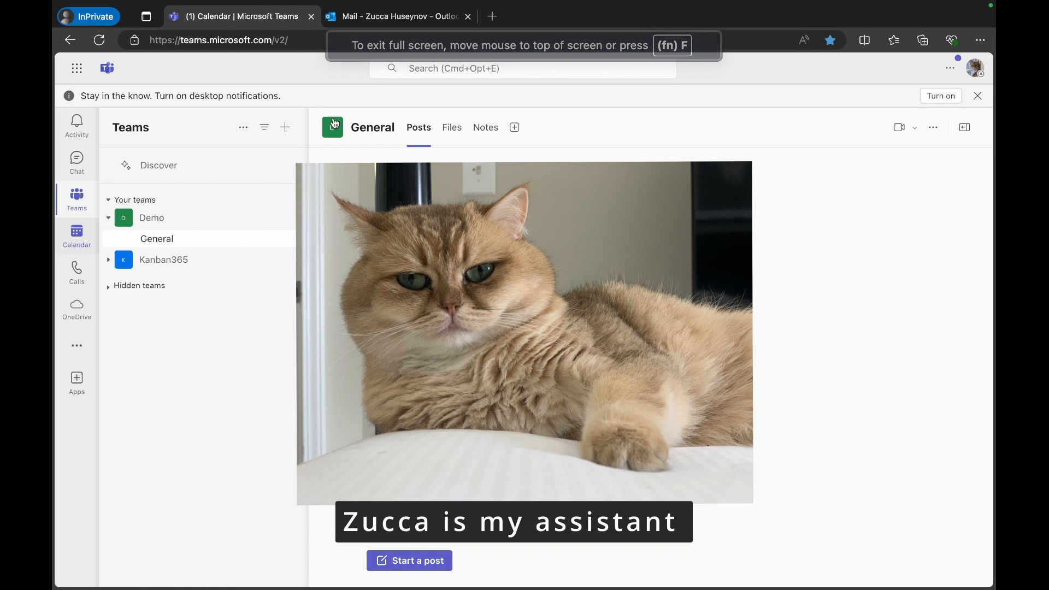
{"action": "scroll", "coordinate": [546, 382], "scroll_direction": "down", "scroll_amount": 3}
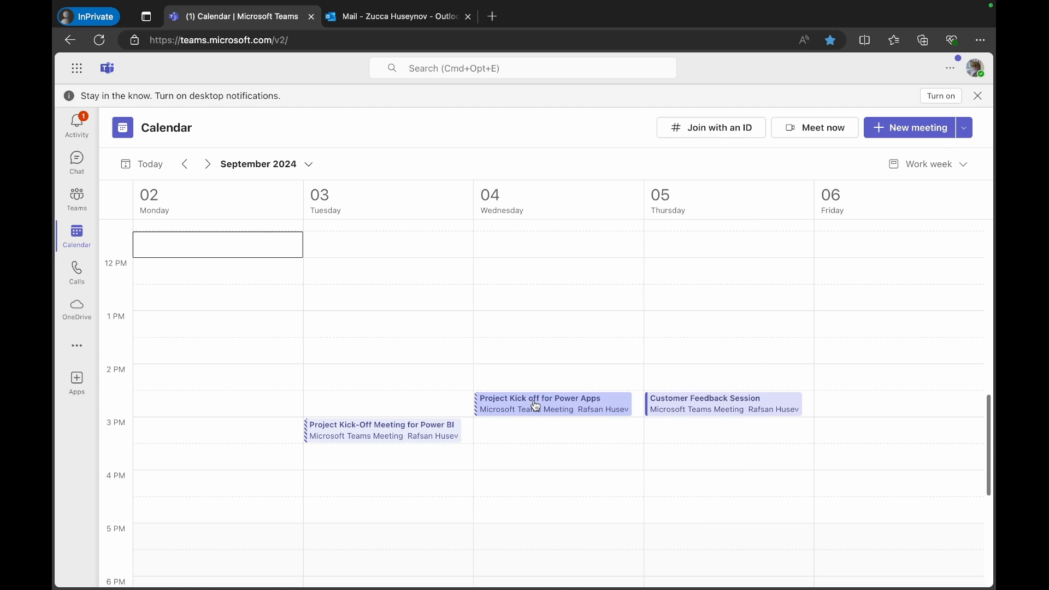
{"action": "left_click", "coordinate": [536, 406]}
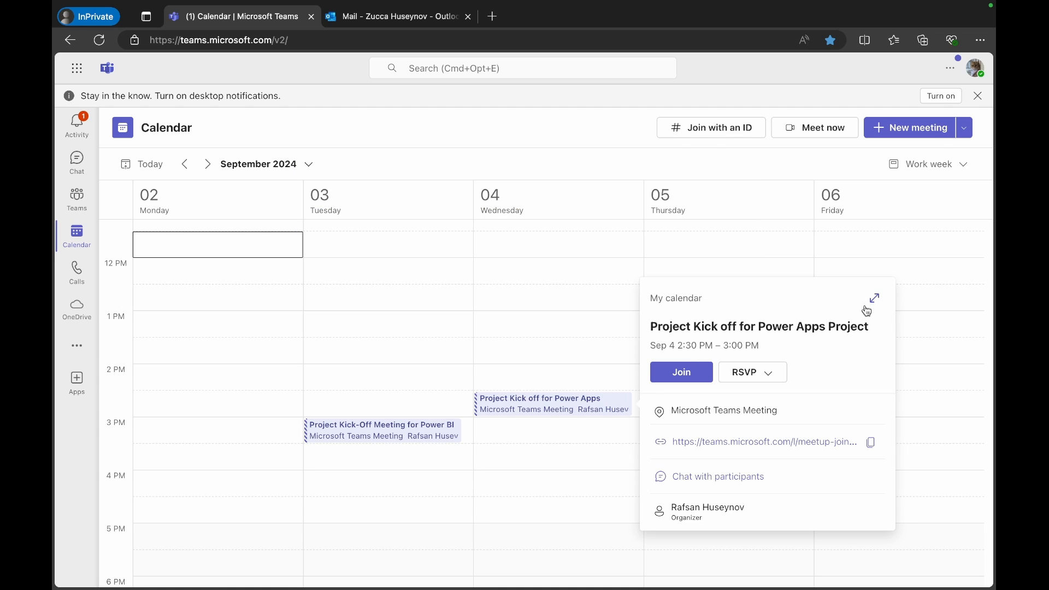
{"action": "left_click", "coordinate": [875, 298]}
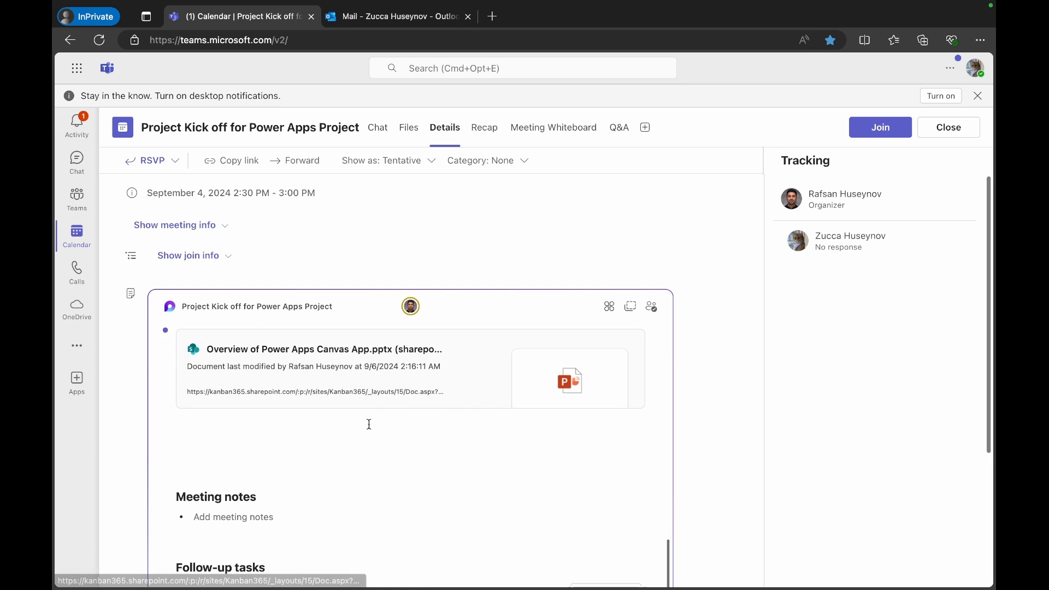
Step: Below the agenda, mention the meeting organizer and add "this looks good but we need to add additional team members."
{"action": "scroll", "coordinate": [368, 424], "scroll_direction": "up", "scroll_amount": 10}
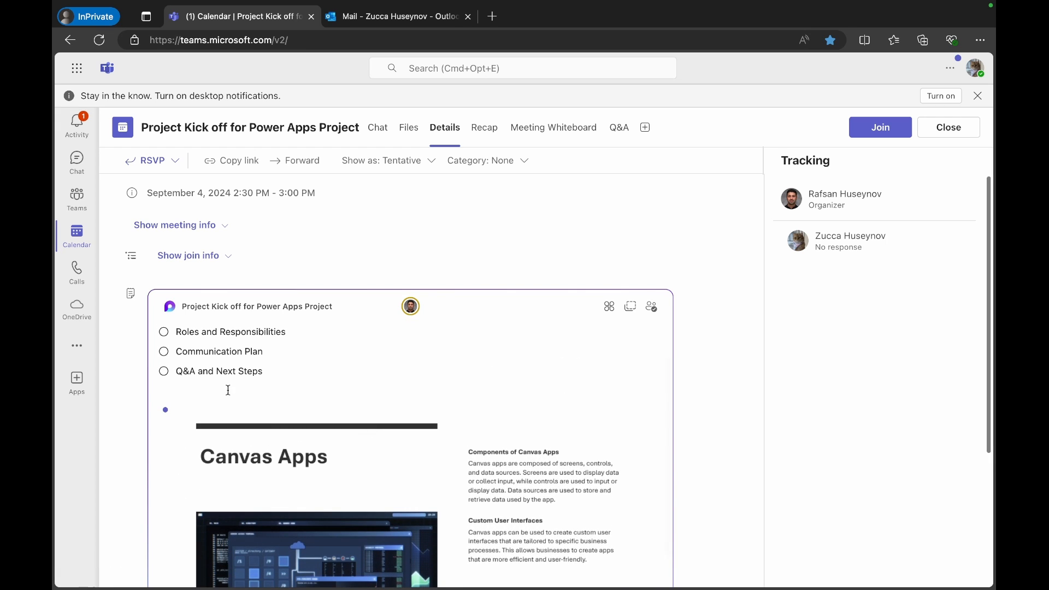
{"action": "left_click", "coordinate": [228, 390]}
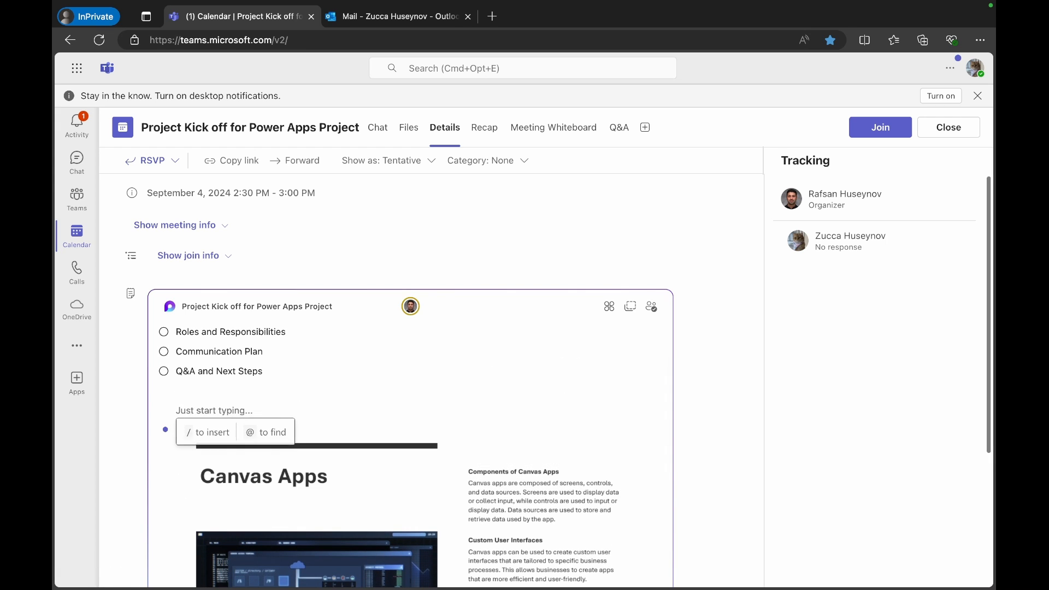
{"action": "type", "text": "@"}
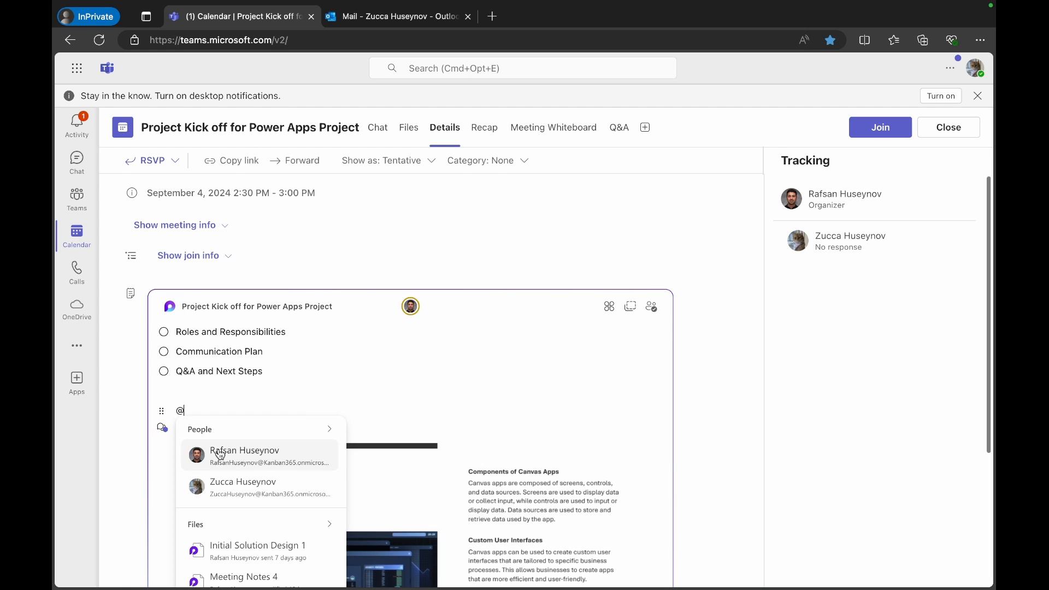
{"action": "left_click", "coordinate": [220, 453]}
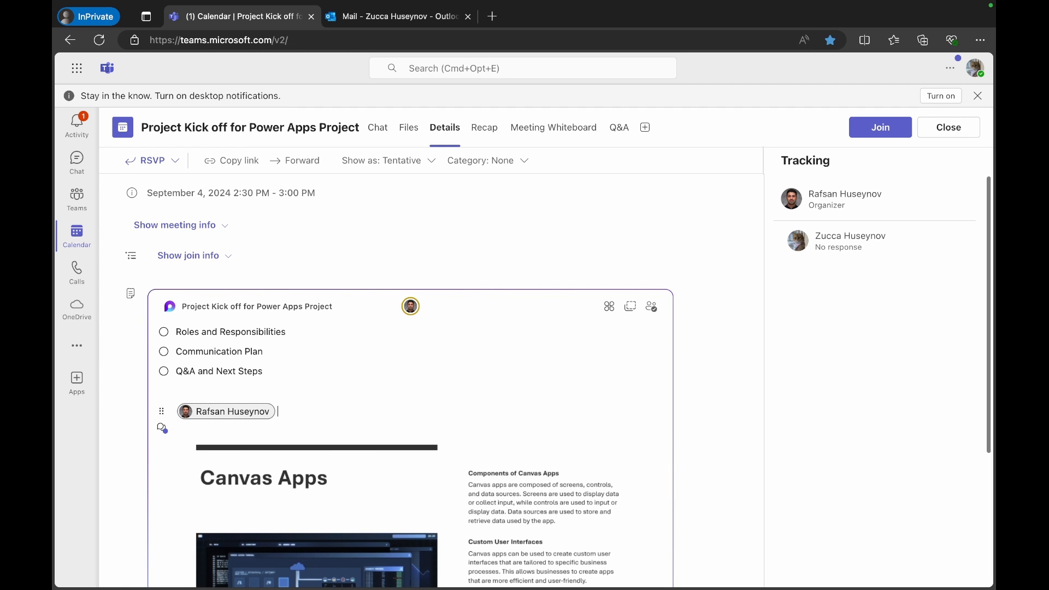
{"action": "type", "text": "this looks good but we need to add additional team members."}
Step: Switch to the Outlook calendar, open the Project Kick-Off Meeting for Power BI Dashboard event and review its Loop notes
{"action": "left_click", "coordinate": [381, 17]}
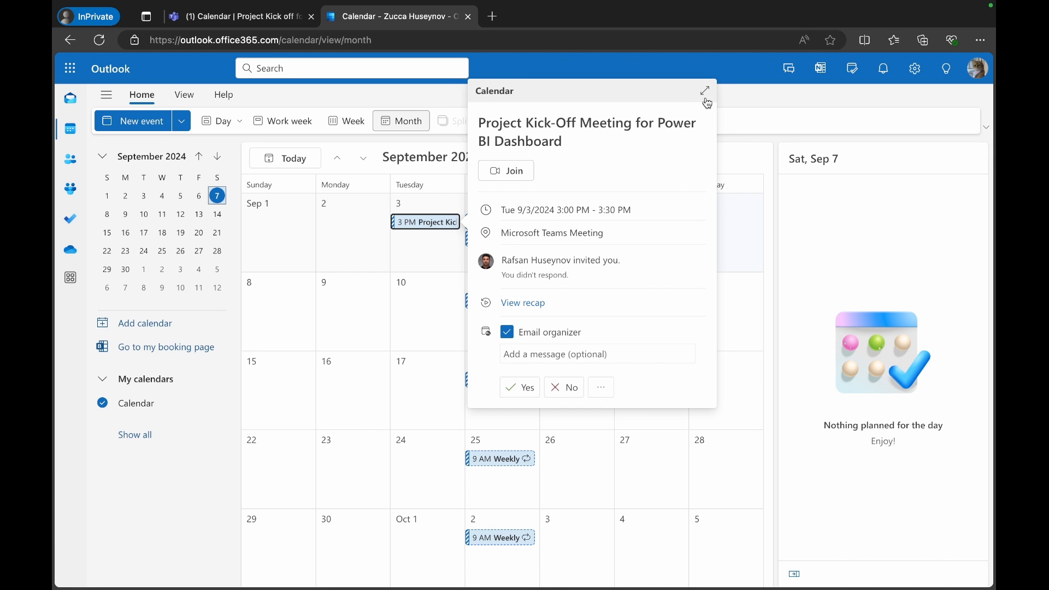
{"action": "left_click", "coordinate": [705, 94]}
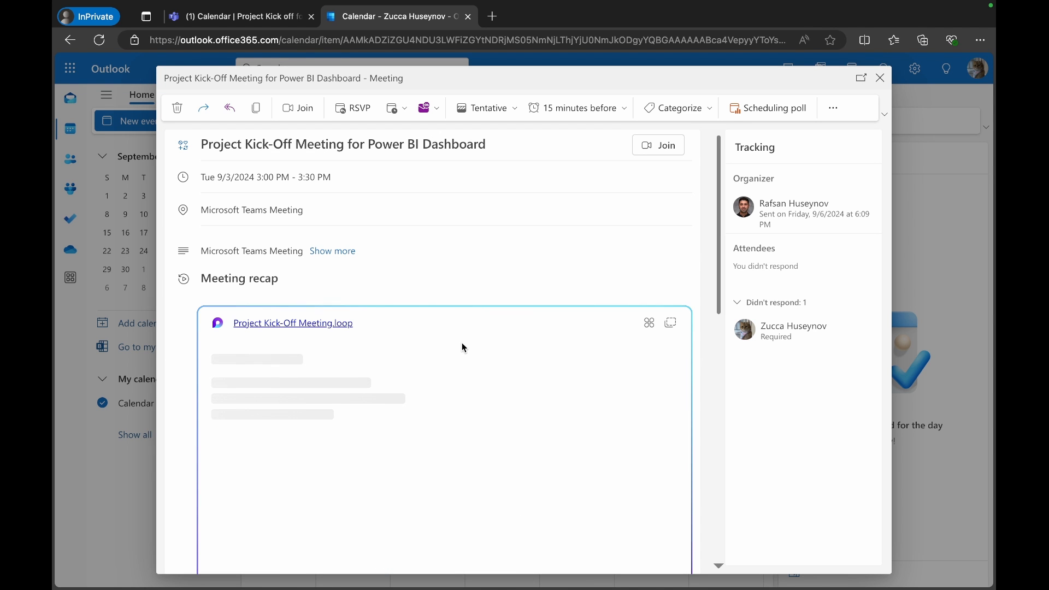
{"action": "scroll", "coordinate": [463, 348], "scroll_direction": "down", "scroll_amount": 3}
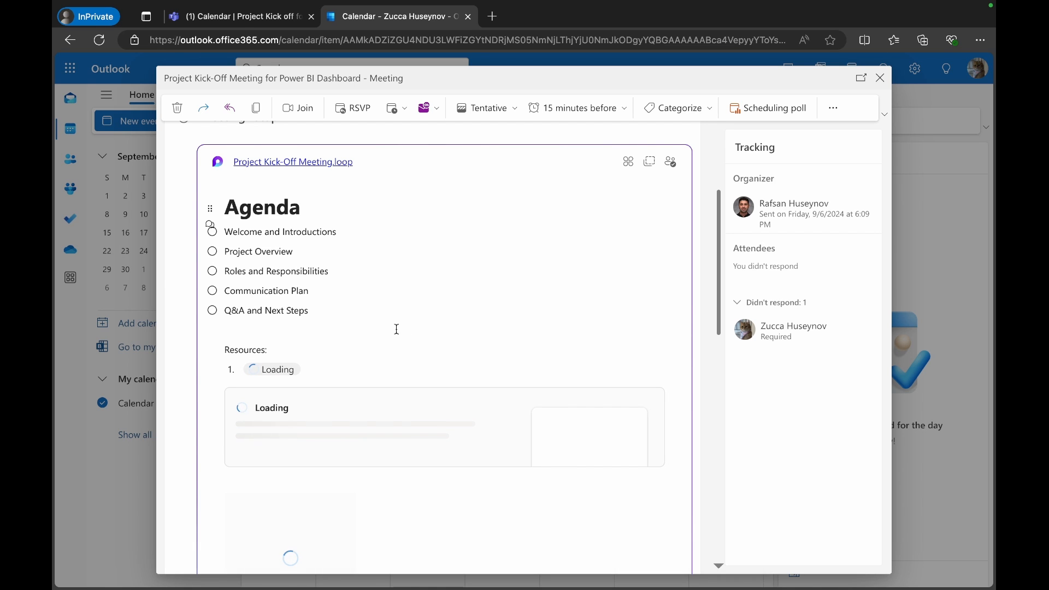
{"action": "scroll", "coordinate": [637, 339], "scroll_direction": "up", "scroll_amount": 3}
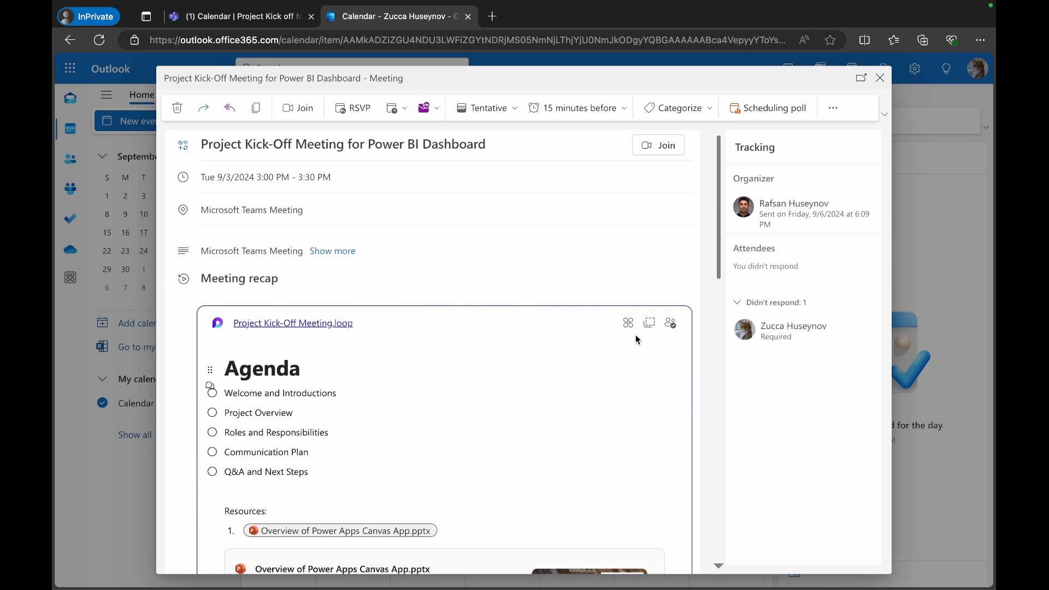
Step: Copy the Power BI kick-off notes as a Loop component and send it to the organizer in a Teams chat
{"action": "left_click", "coordinate": [650, 323]}
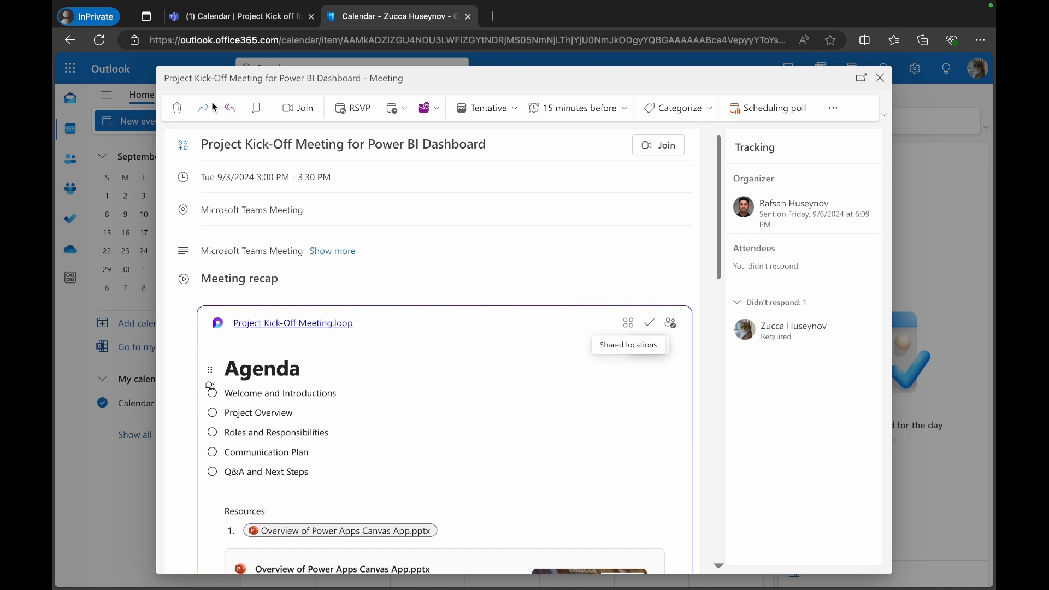
{"action": "left_click", "coordinate": [235, 16]}
{"action": "type", "text": "ra"}
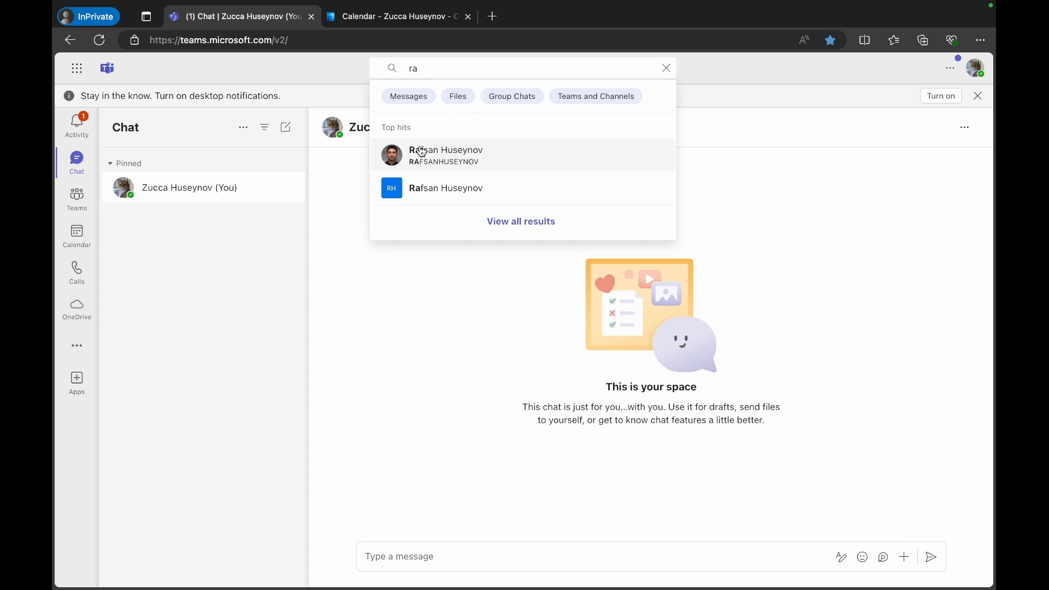
{"action": "key", "text": "Escape"}
{"action": "key", "text": "super+v"}
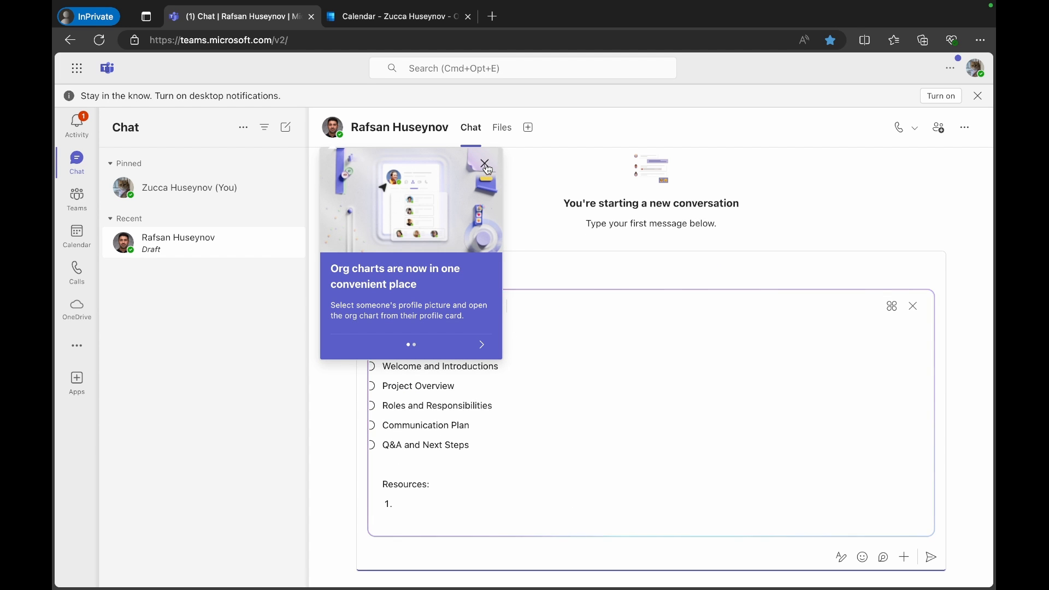
{"action": "left_click", "coordinate": [485, 163]}
{"action": "key", "text": "Return"}
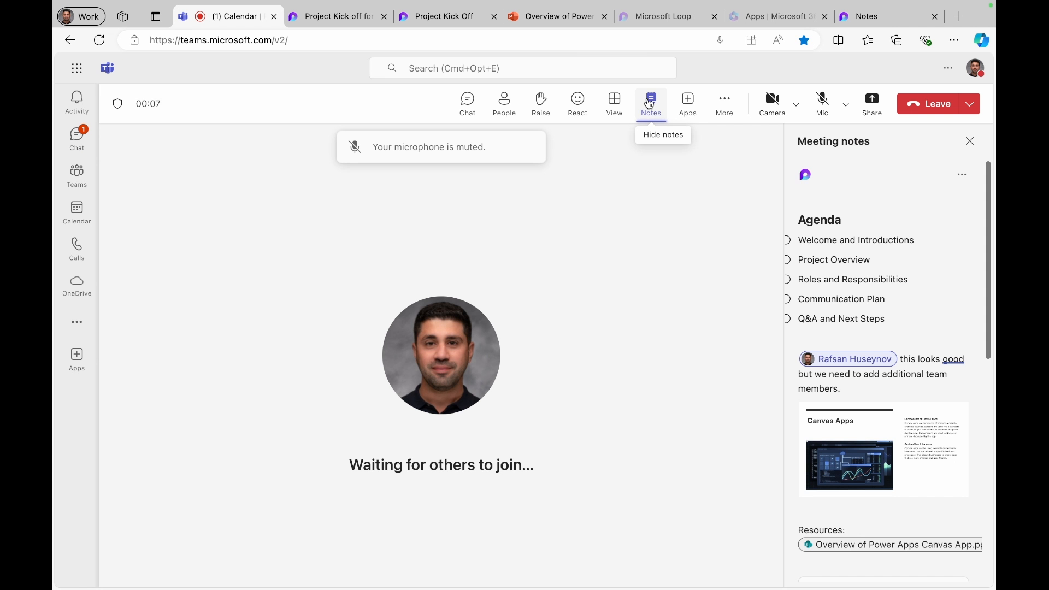
Step: Review the meeting notes inside the running Teams meeting down to Follow-up tasks, and open them in Loop in the browser
{"action": "scroll", "coordinate": [841, 264], "scroll_direction": "down", "scroll_amount": 3}
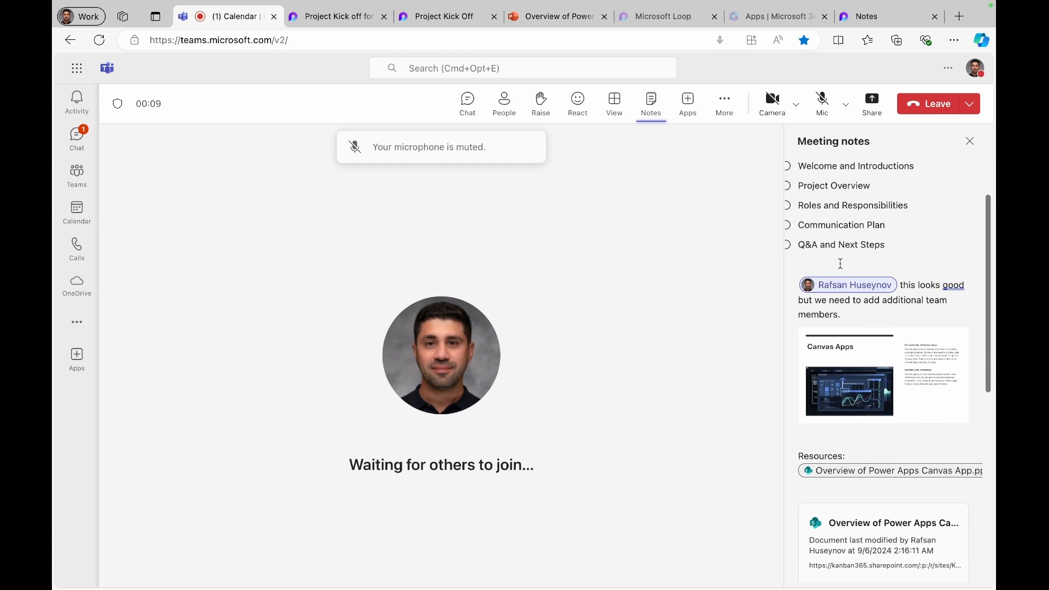
{"action": "scroll", "coordinate": [840, 264], "scroll_direction": "down", "scroll_amount": 2}
{"action": "scroll", "coordinate": [841, 267], "scroll_direction": "down", "scroll_amount": 10}
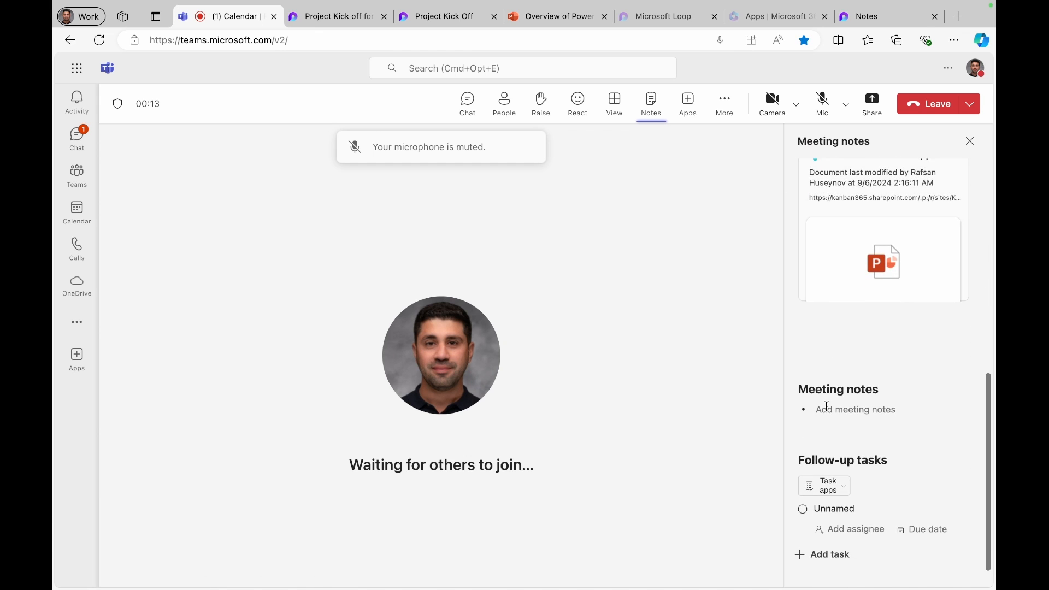
{"action": "scroll", "coordinate": [827, 406], "scroll_direction": "down", "scroll_amount": 1}
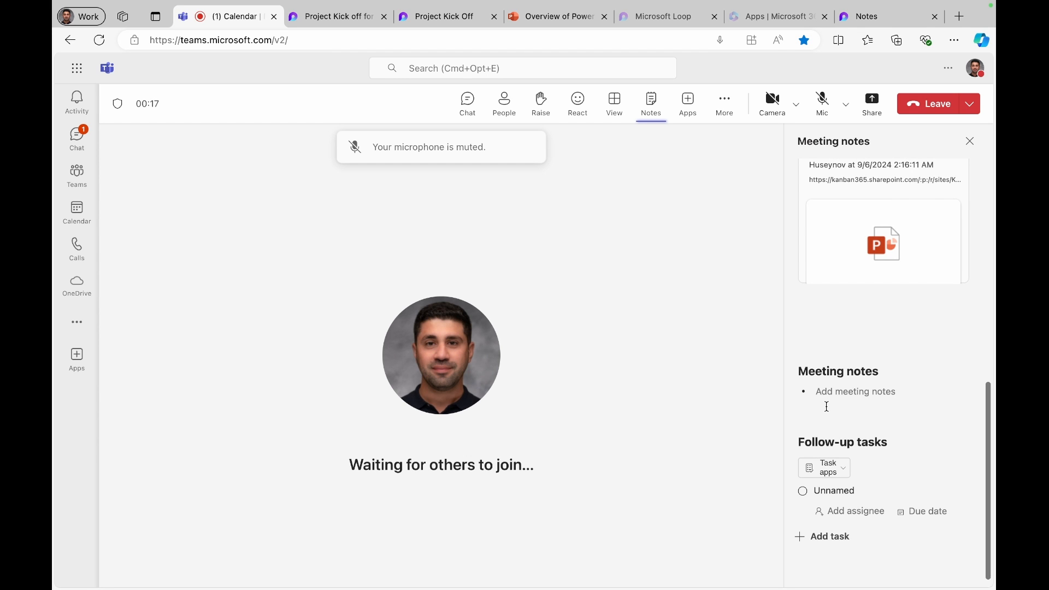
{"action": "scroll", "coordinate": [875, 322], "scroll_direction": "up", "scroll_amount": 10}
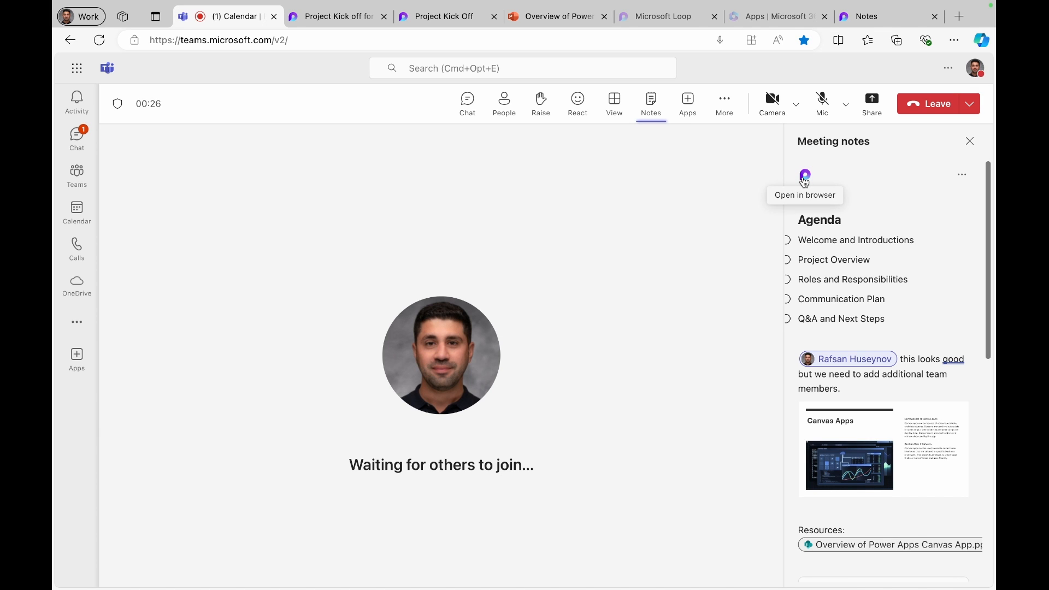
{"action": "left_click", "coordinate": [804, 177]}
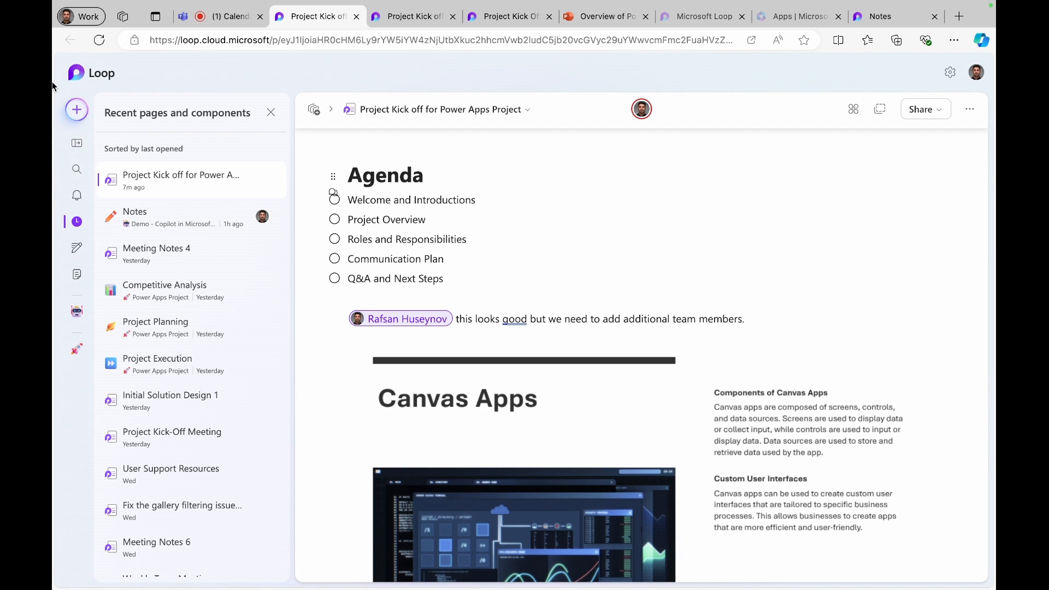
Step: Expand the Loop navigation and show the list of meeting notes sorted by week
{"action": "left_click", "coordinate": [80, 109]}
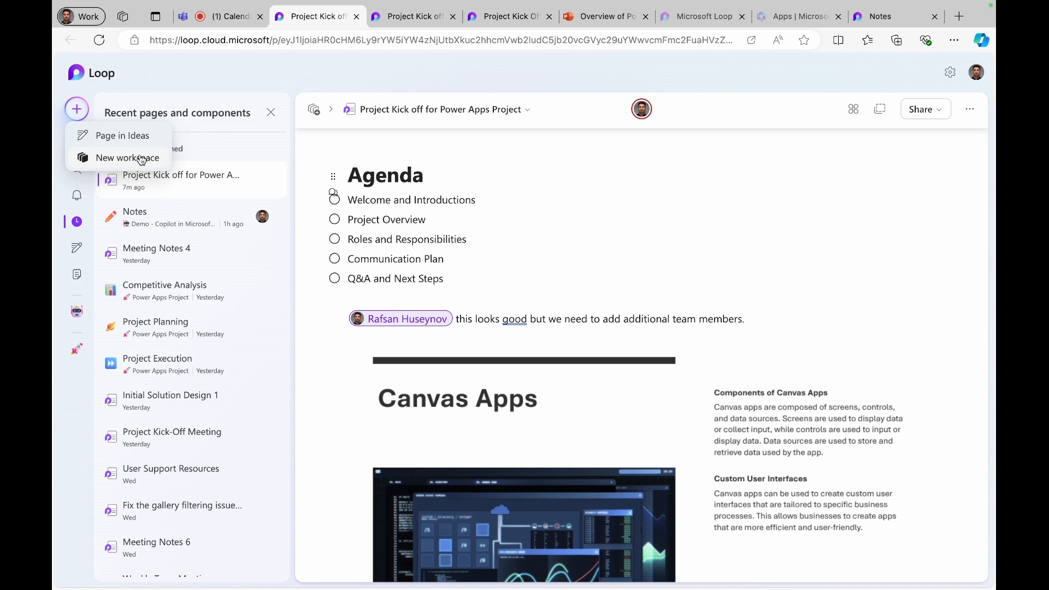
{"action": "key", "text": "Escape"}
{"action": "left_click", "coordinate": [77, 144]}
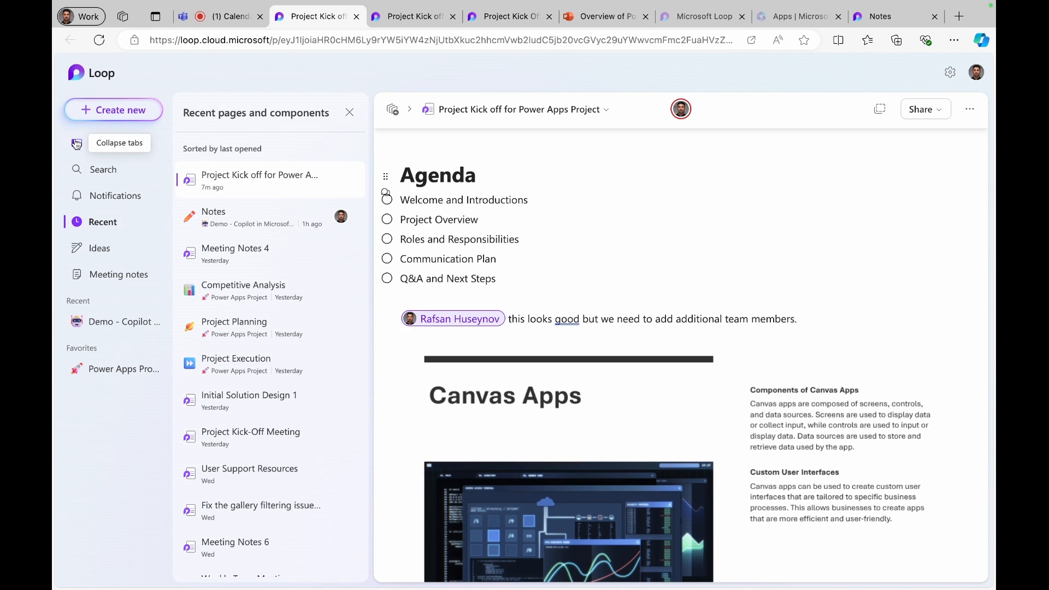
{"action": "left_click", "coordinate": [106, 282]}
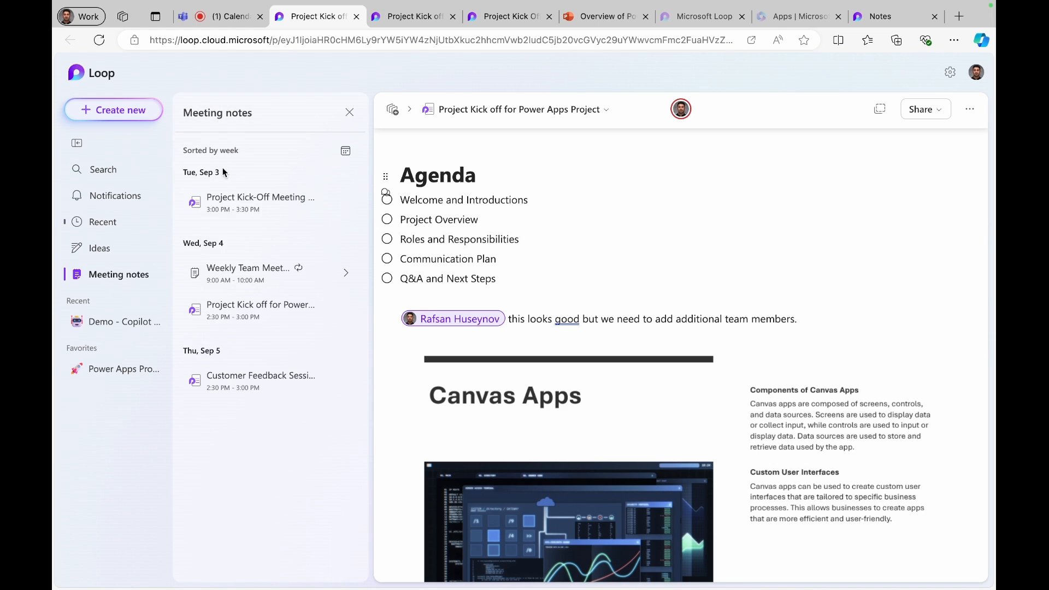
Step: Show the meeting notes for the week of August 26 and review the Project Kick-off meeting notes down to Follow-up tasks
{"action": "left_click", "coordinate": [344, 152]}
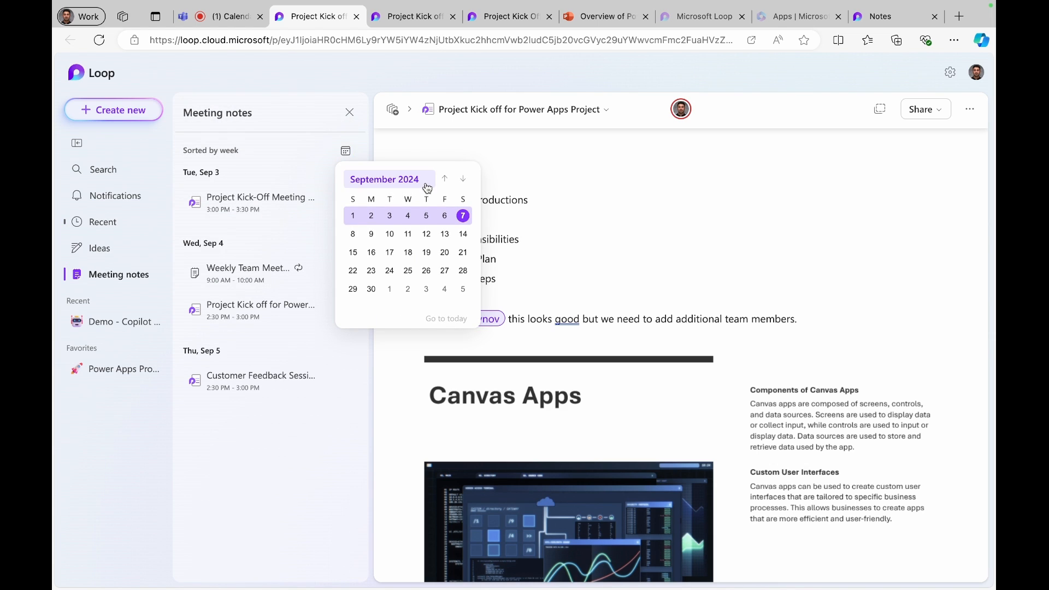
{"action": "left_click", "coordinate": [445, 178]}
{"action": "left_click", "coordinate": [352, 289]}
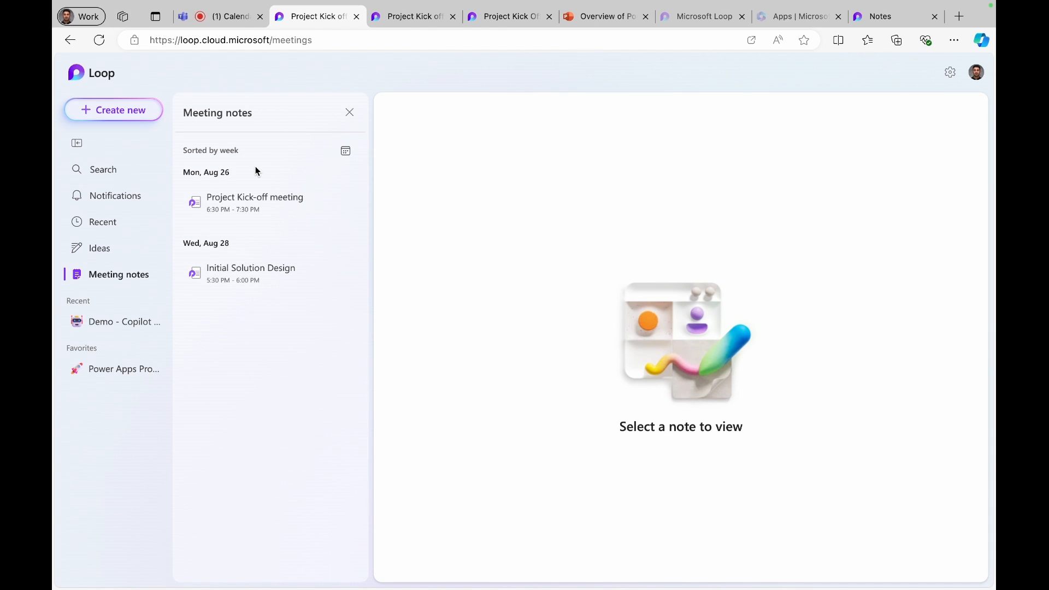
{"action": "left_click", "coordinate": [259, 202]}
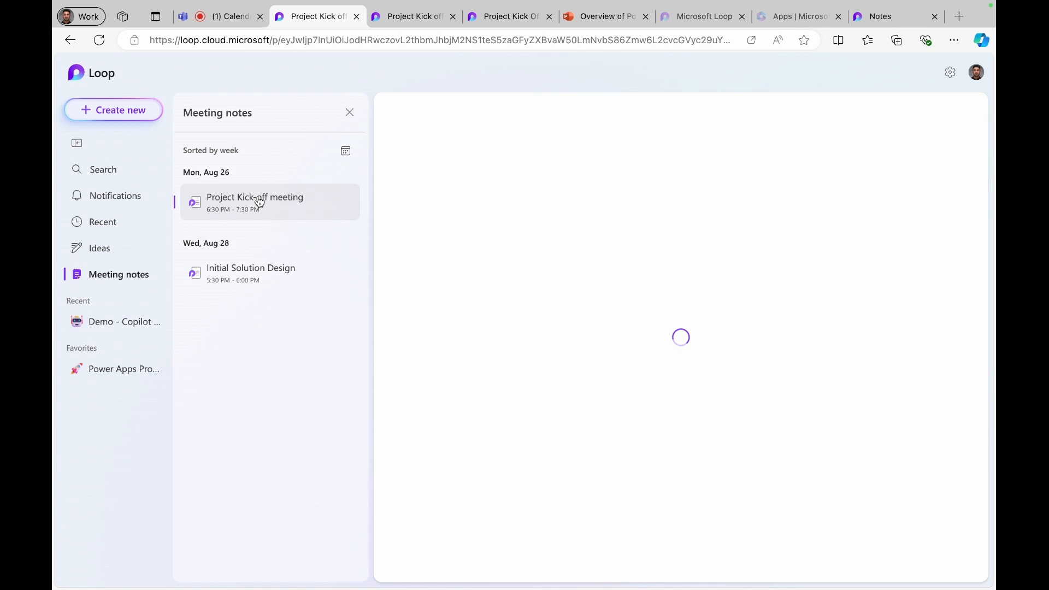
{"action": "scroll", "coordinate": [533, 316], "scroll_direction": "down", "scroll_amount": 8}
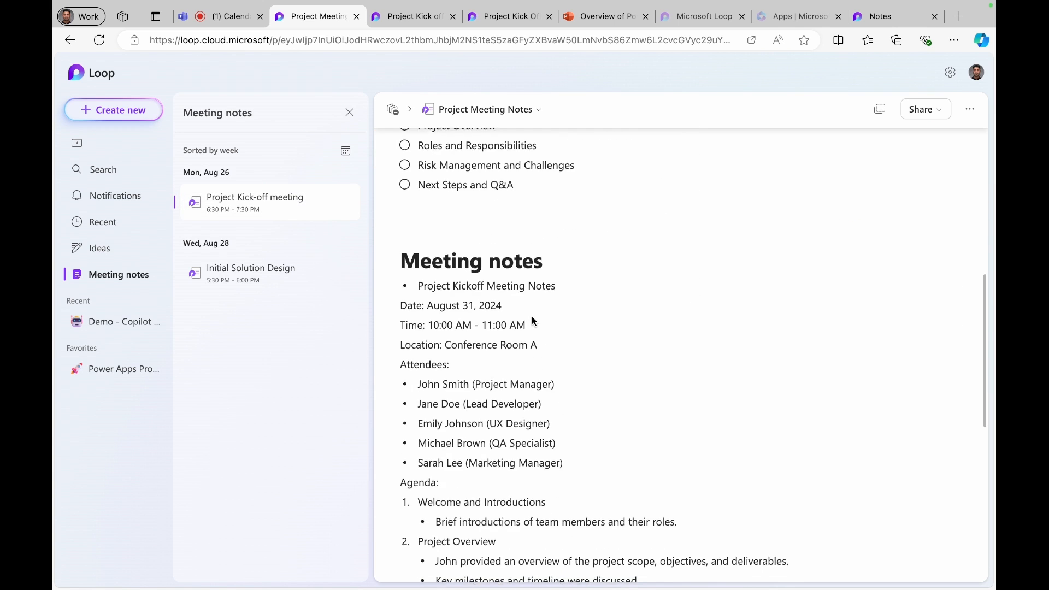
{"action": "scroll", "coordinate": [533, 320], "scroll_direction": "down", "scroll_amount": 8}
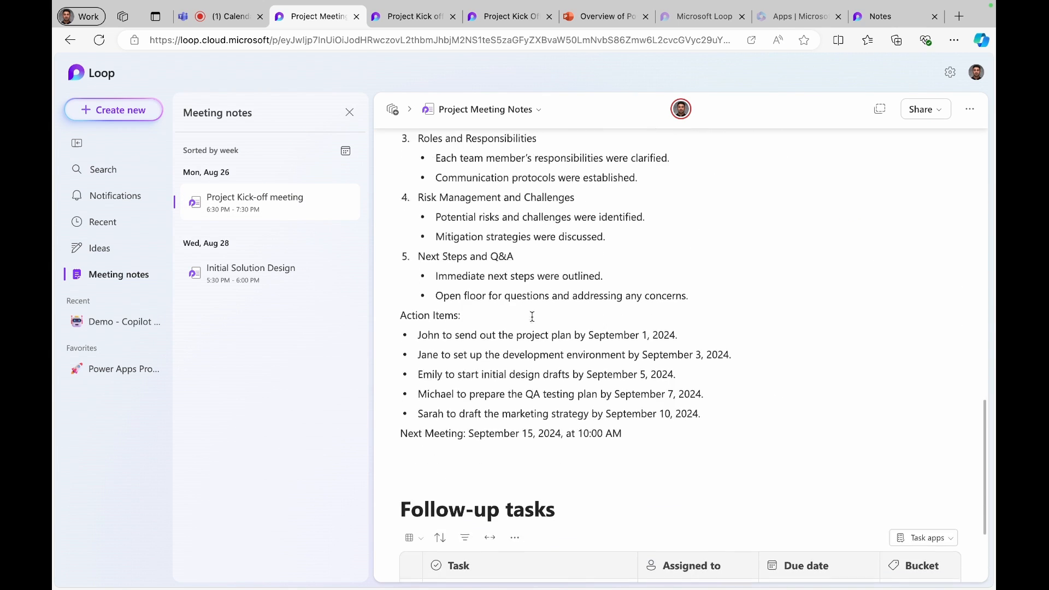
{"action": "scroll", "coordinate": [532, 316], "scroll_direction": "down", "scroll_amount": 3}
Step: Switch to the running Teams meeting and insert a Progress tracker template under Meeting notes in its notes
{"action": "left_click", "coordinate": [229, 16]}
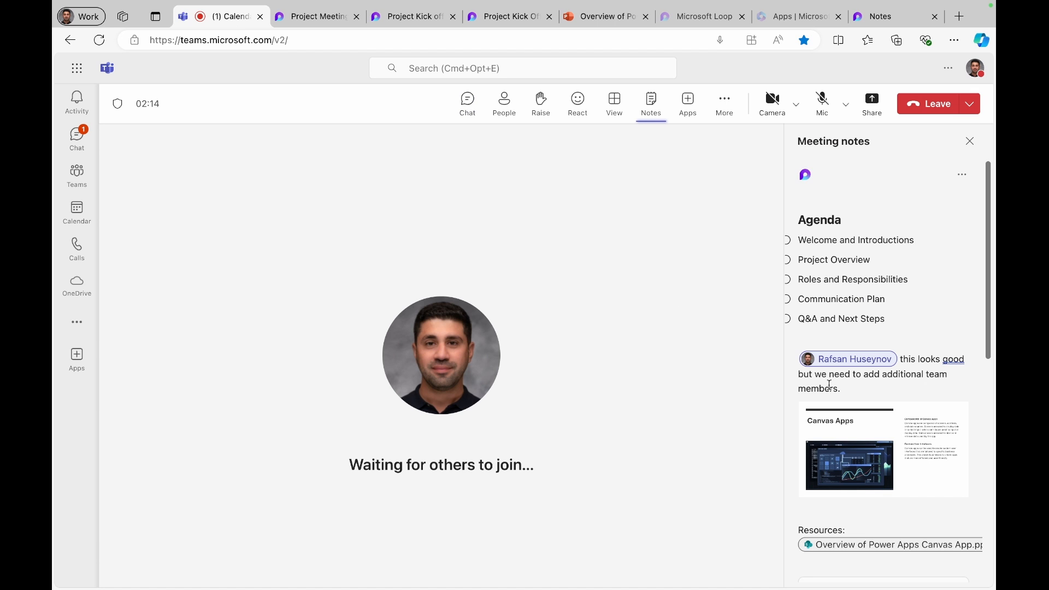
{"action": "scroll", "coordinate": [828, 385], "scroll_direction": "down", "scroll_amount": 6}
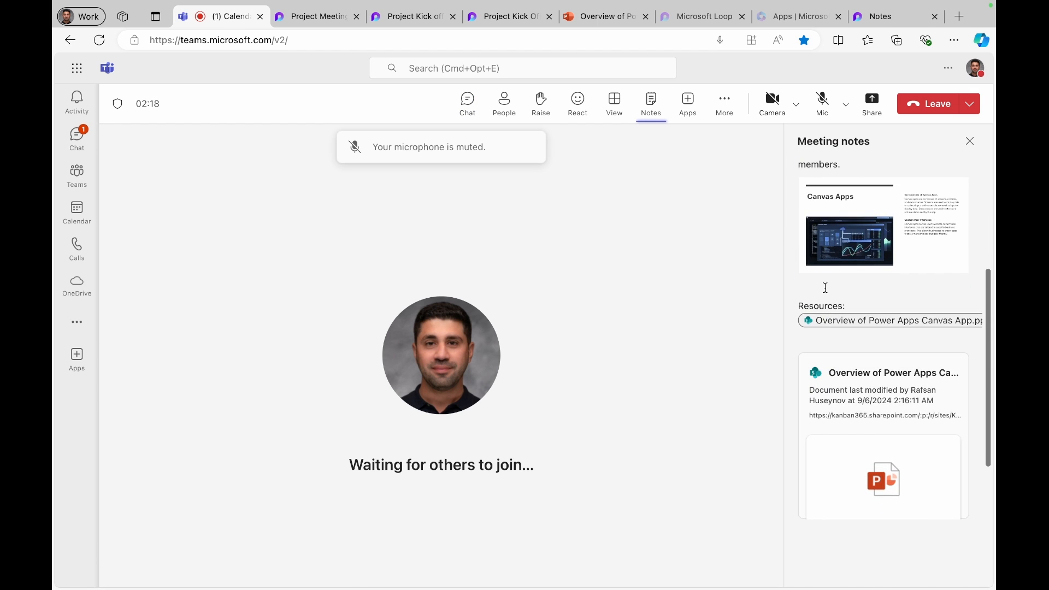
{"action": "scroll", "coordinate": [824, 288], "scroll_direction": "down", "scroll_amount": 5}
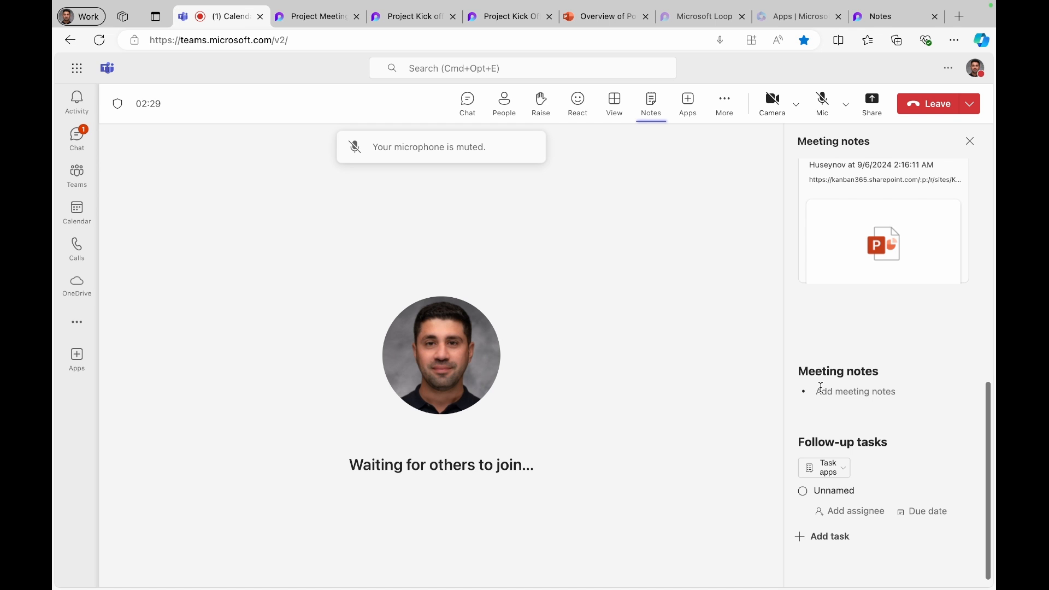
{"action": "left_click", "coordinate": [821, 387]}
{"action": "type", "text": "/"}
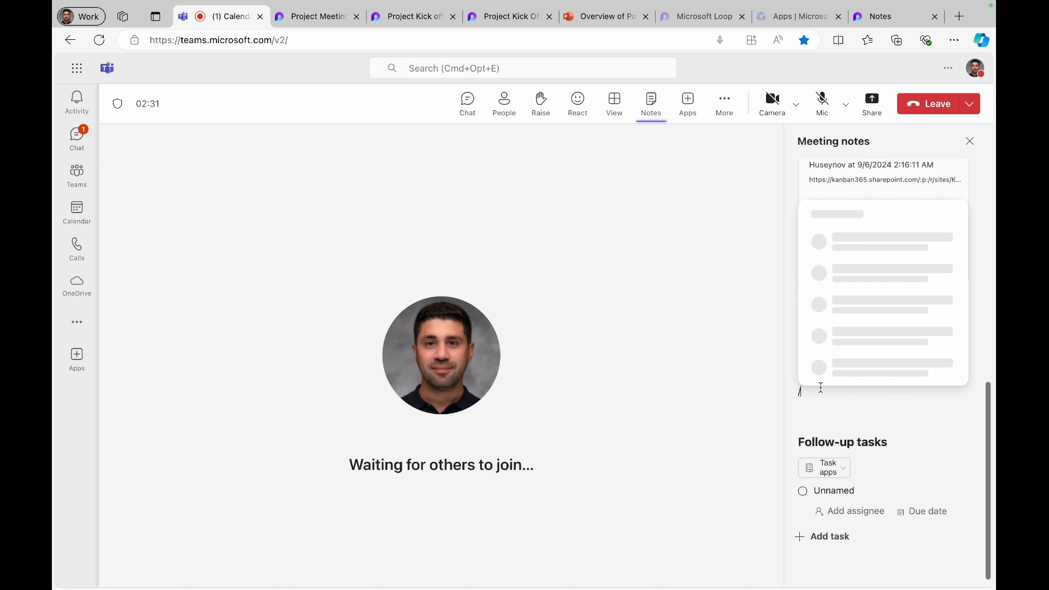
{"action": "scroll", "coordinate": [850, 339], "scroll_direction": "down", "scroll_amount": 5}
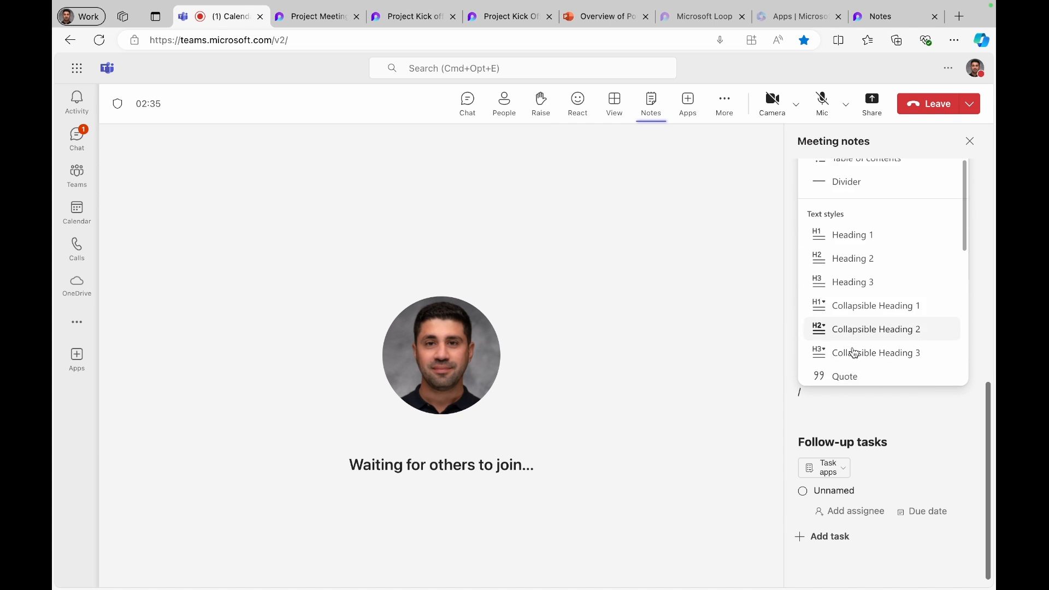
{"action": "scroll", "coordinate": [854, 352], "scroll_direction": "down", "scroll_amount": 3}
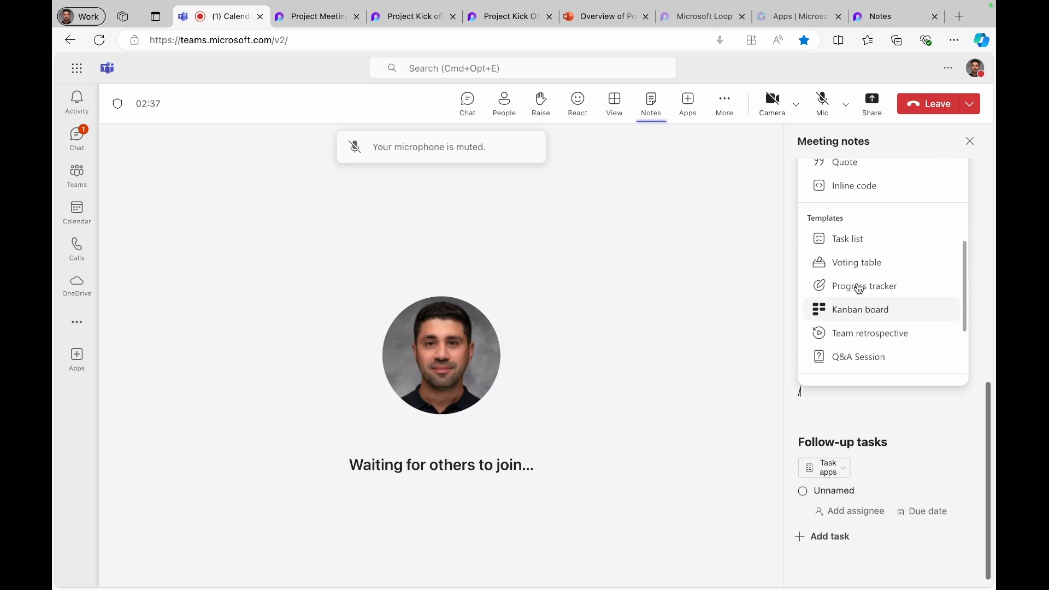
{"action": "left_click", "coordinate": [859, 288]}
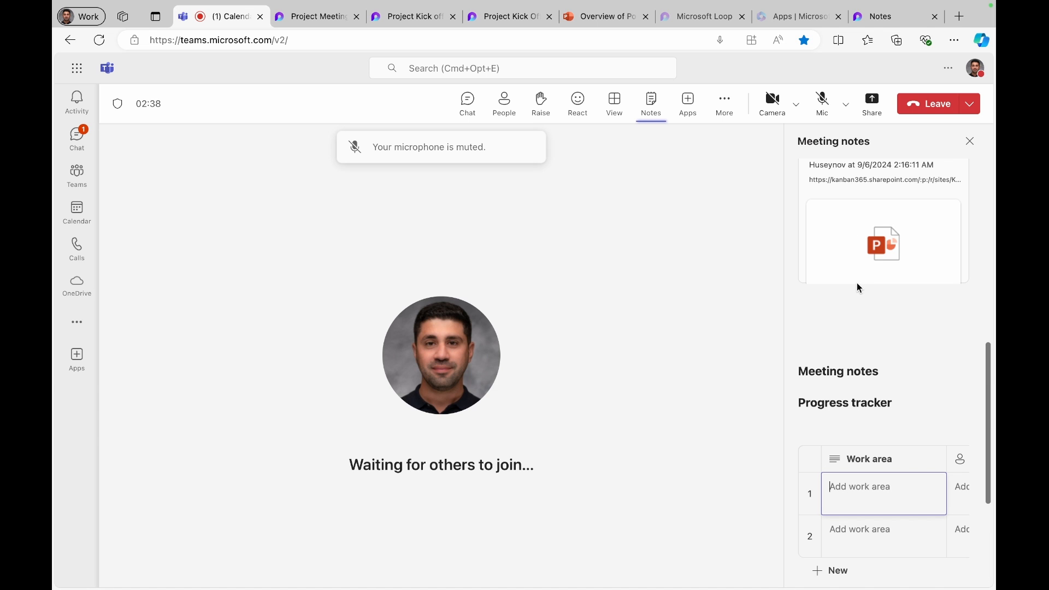
Step: Open the meeting's notes in Loop in the browser and view the task app options of the Follow-up tasks table
{"action": "scroll", "coordinate": [850, 290], "scroll_direction": "up", "scroll_amount": 10}
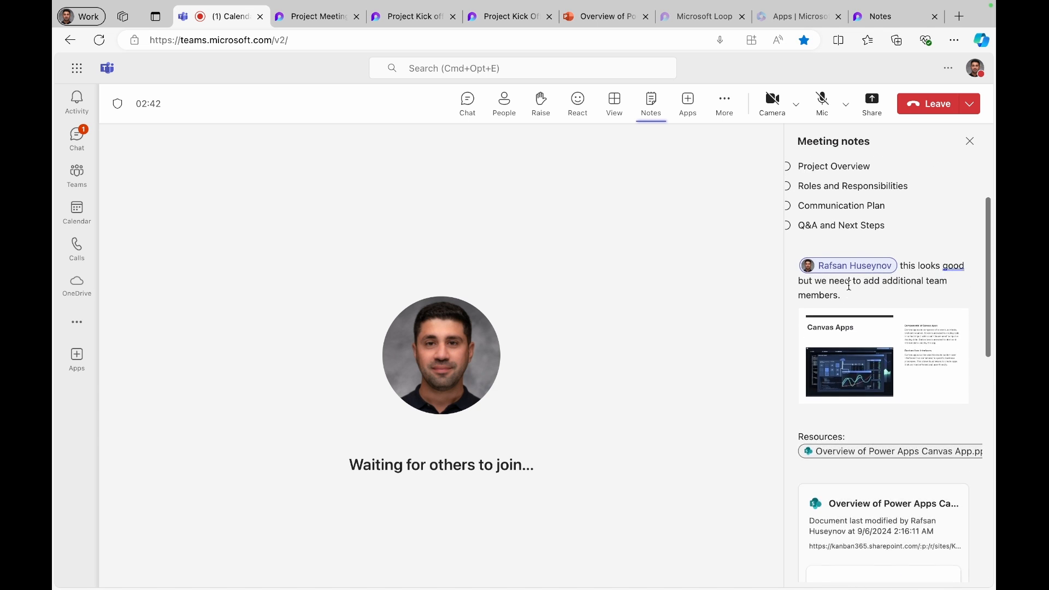
{"action": "left_click", "coordinate": [807, 177]}
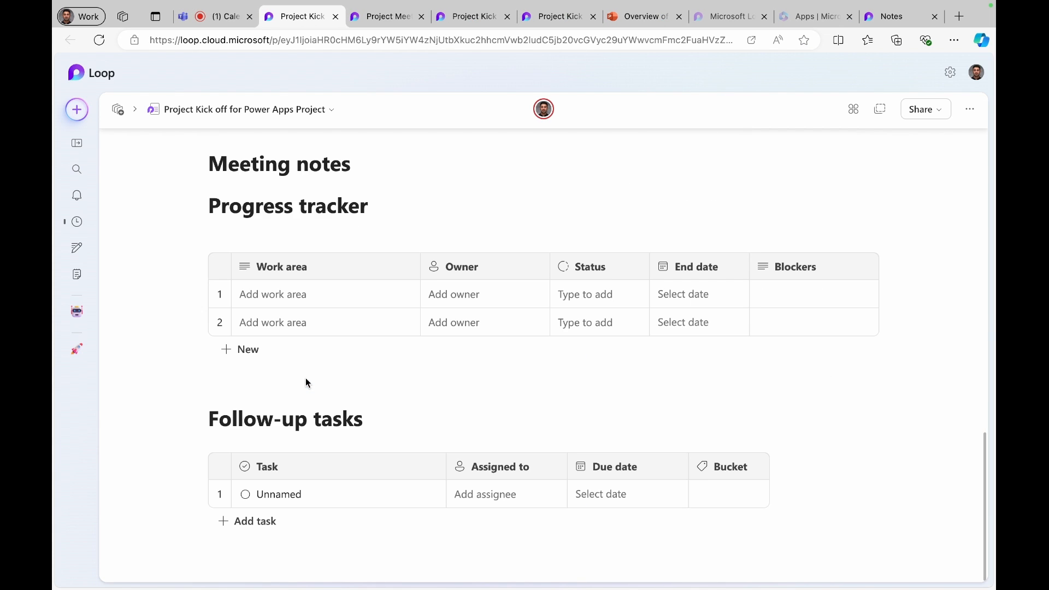
{"action": "scroll", "coordinate": [389, 367], "scroll_direction": "down", "scroll_amount": 2}
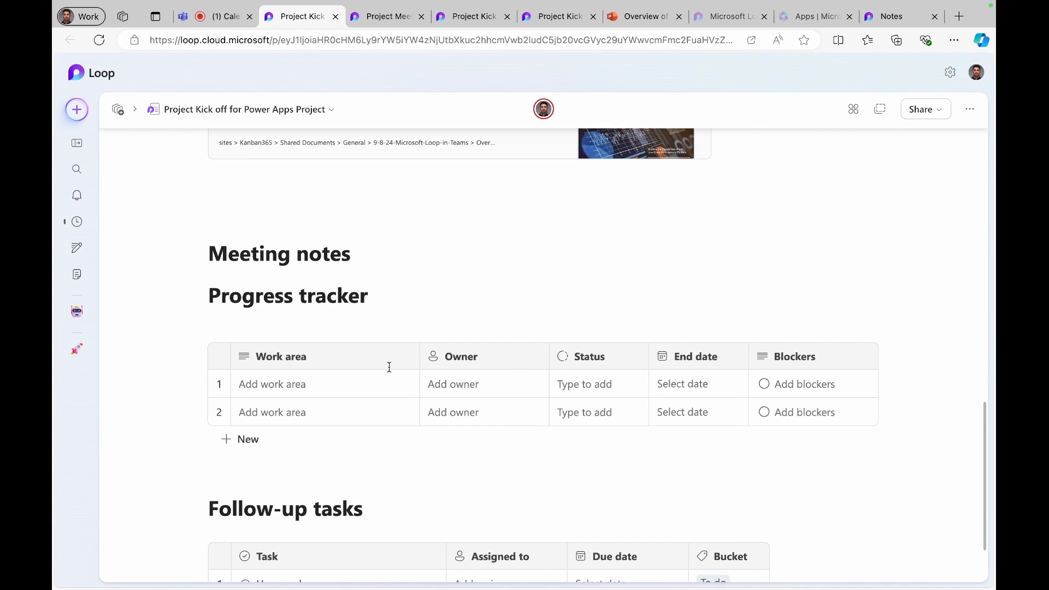
{"action": "scroll", "coordinate": [388, 367], "scroll_direction": "down", "scroll_amount": 2}
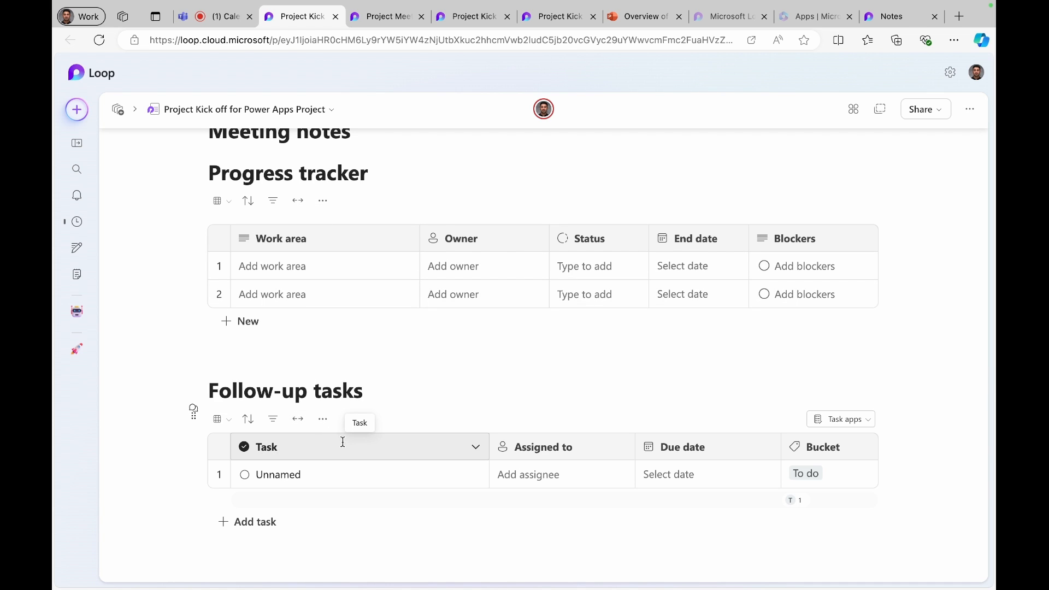
{"action": "left_click", "coordinate": [365, 397]}
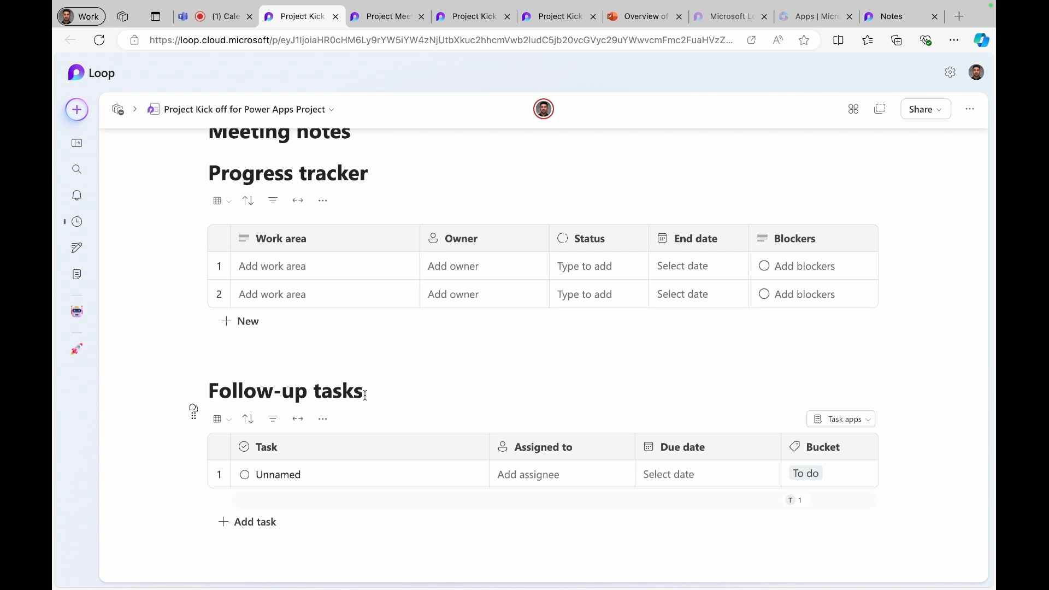
{"action": "left_click", "coordinate": [862, 422]}
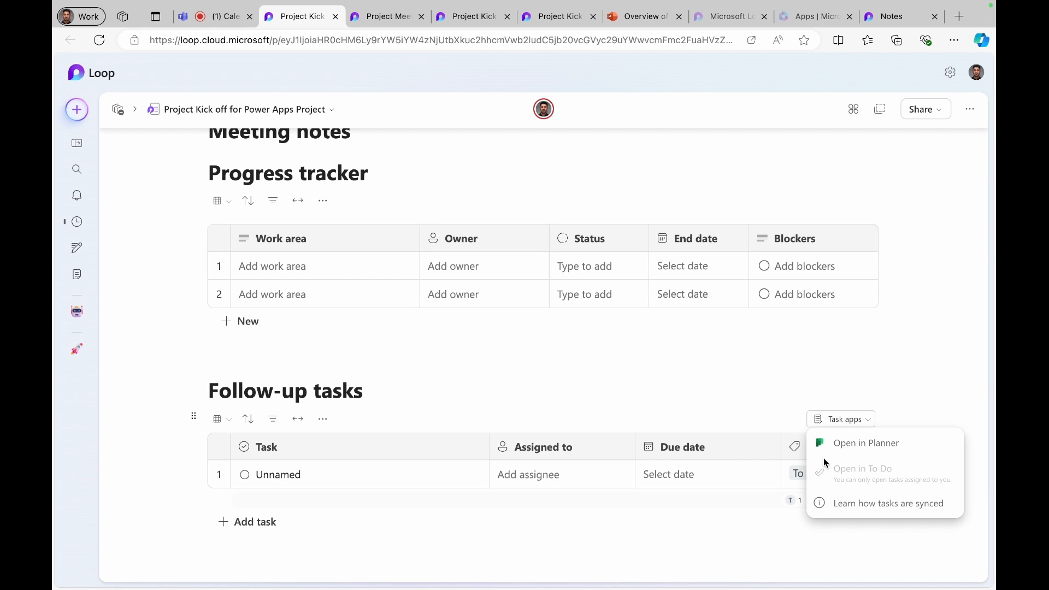
{"action": "left_click", "coordinate": [559, 374]}
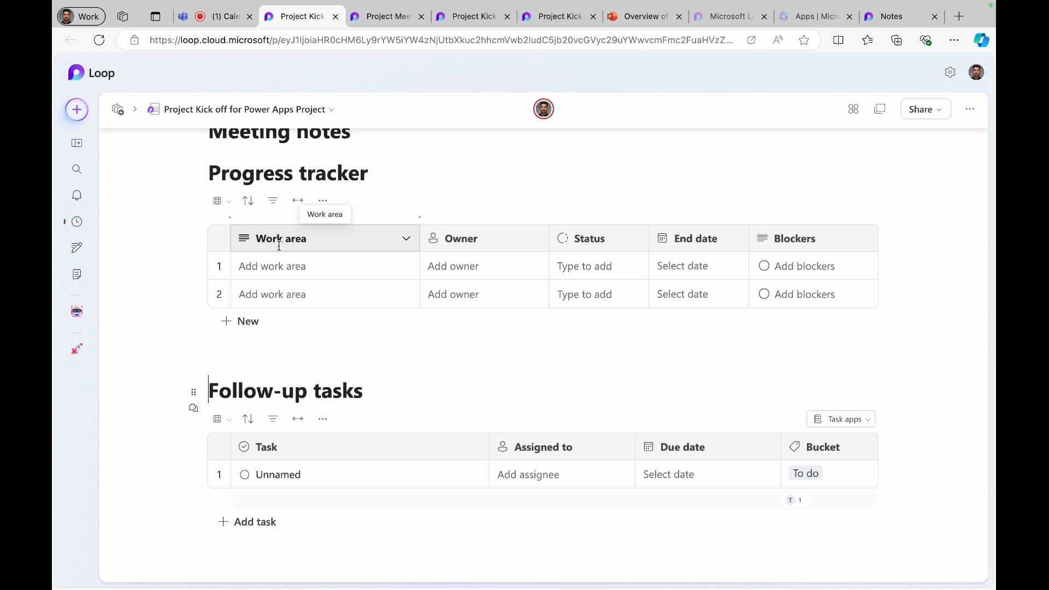
Step: Fill the first Progress tracker row: work area "Create a Power Apps ERD diagram", first suggested person as owner, status Not started, end date September 7, 2024
{"action": "mouse_move", "coordinate": [421, 218]}
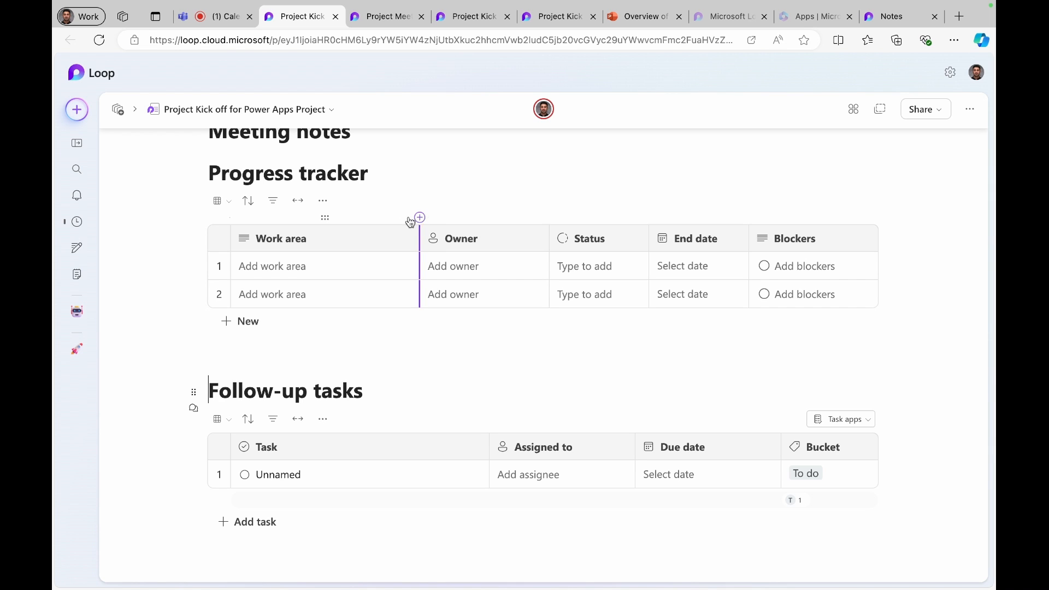
{"action": "left_click", "coordinate": [337, 263]}
{"action": "type", "text": "Create a Power Apps ERD diargram"}
{"action": "left_click", "coordinate": [459, 266]}
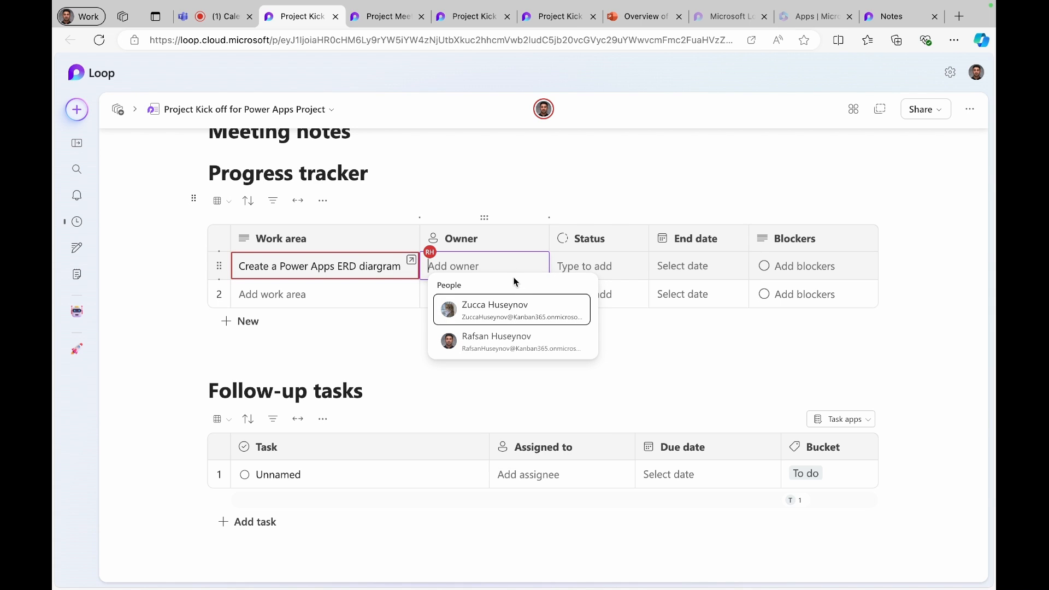
{"action": "left_click", "coordinate": [517, 309]}
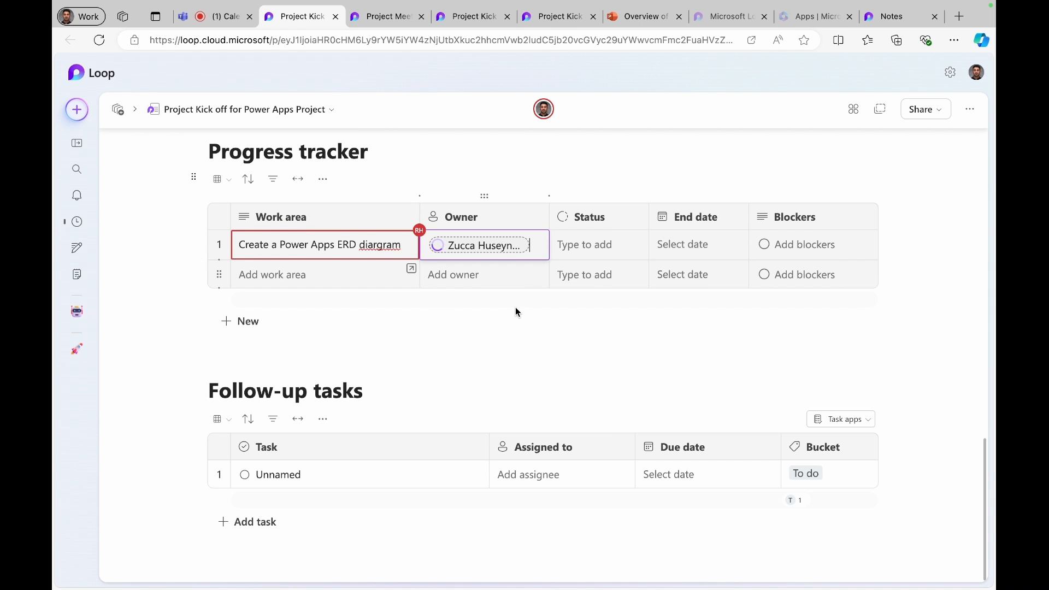
{"action": "left_click", "coordinate": [598, 244]}
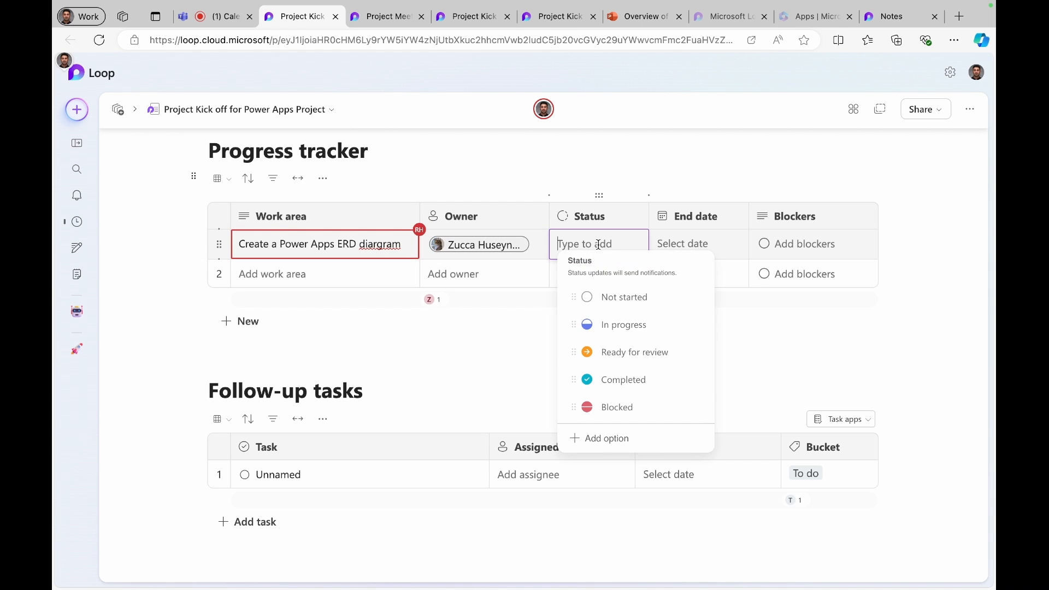
{"action": "left_click", "coordinate": [638, 299]}
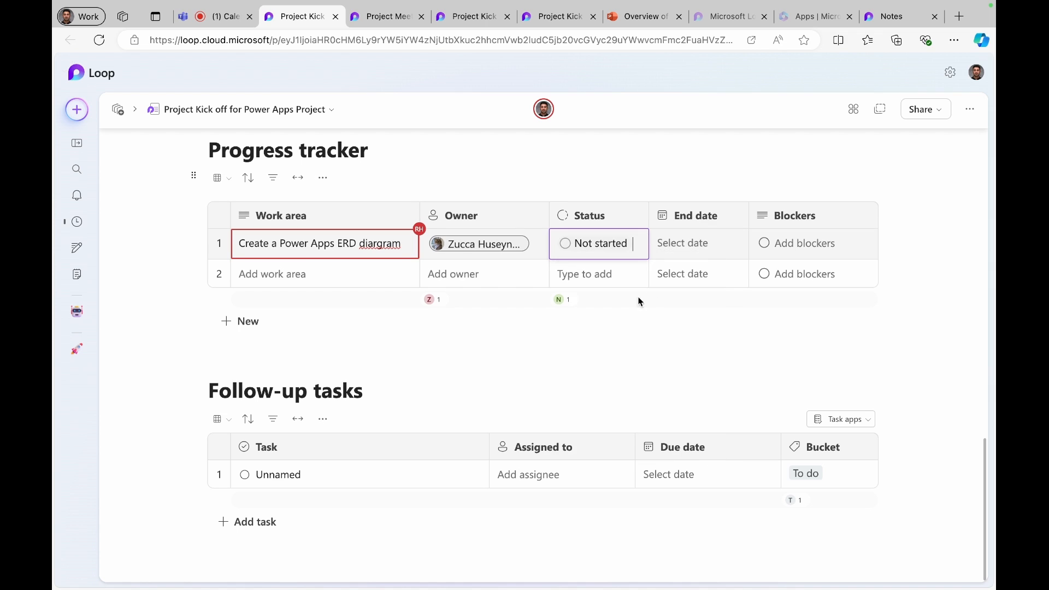
{"action": "left_click", "coordinate": [717, 247]}
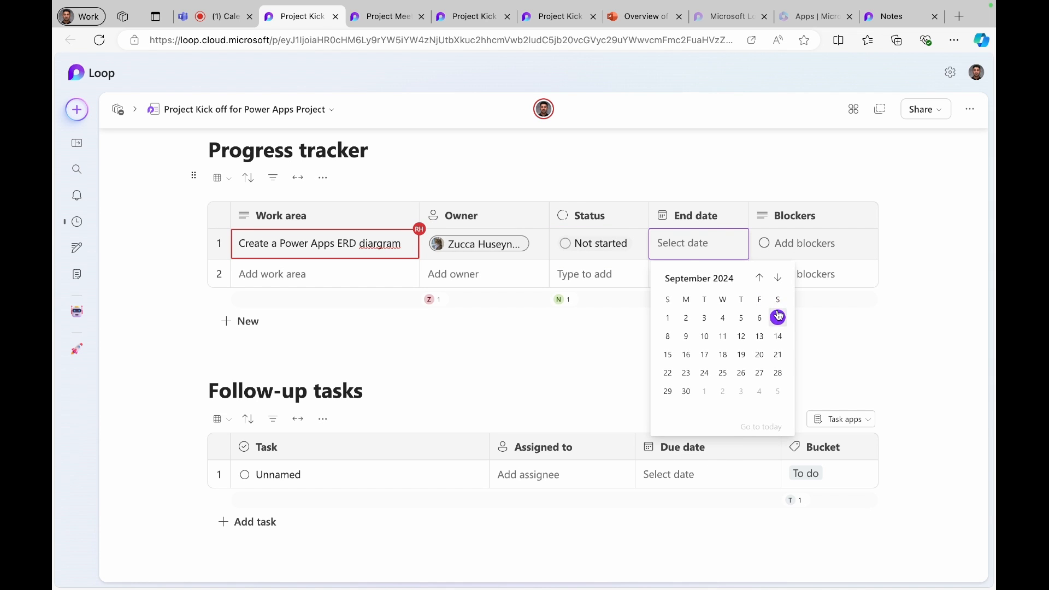
{"action": "left_click", "coordinate": [777, 318]}
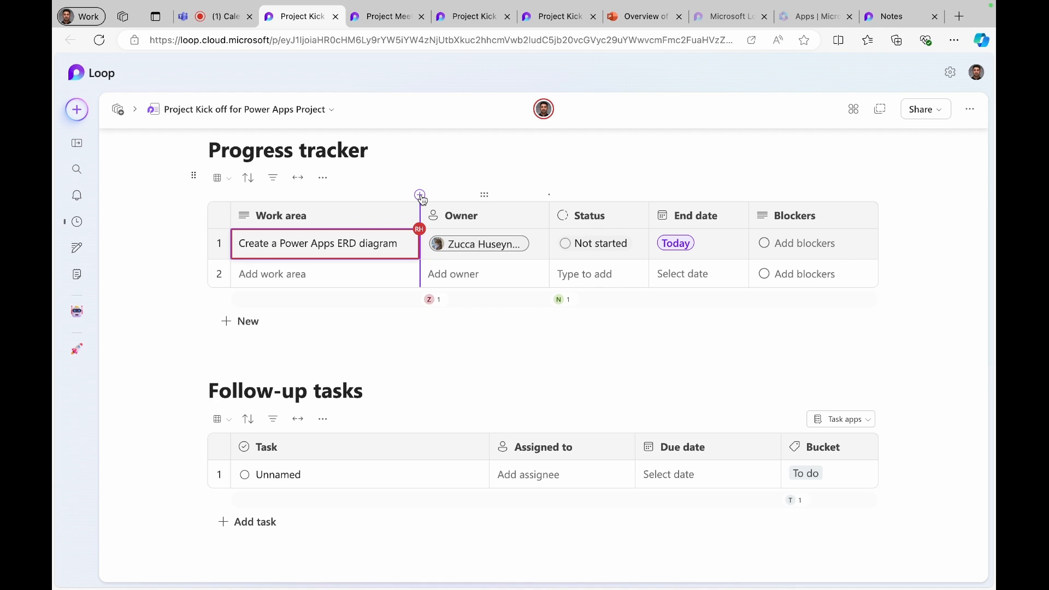
Step: Insert a Description column after Work area and enter "Please create new ERD diagram for the Power Apps solution" in its first row
{"action": "left_click", "coordinate": [419, 195]}
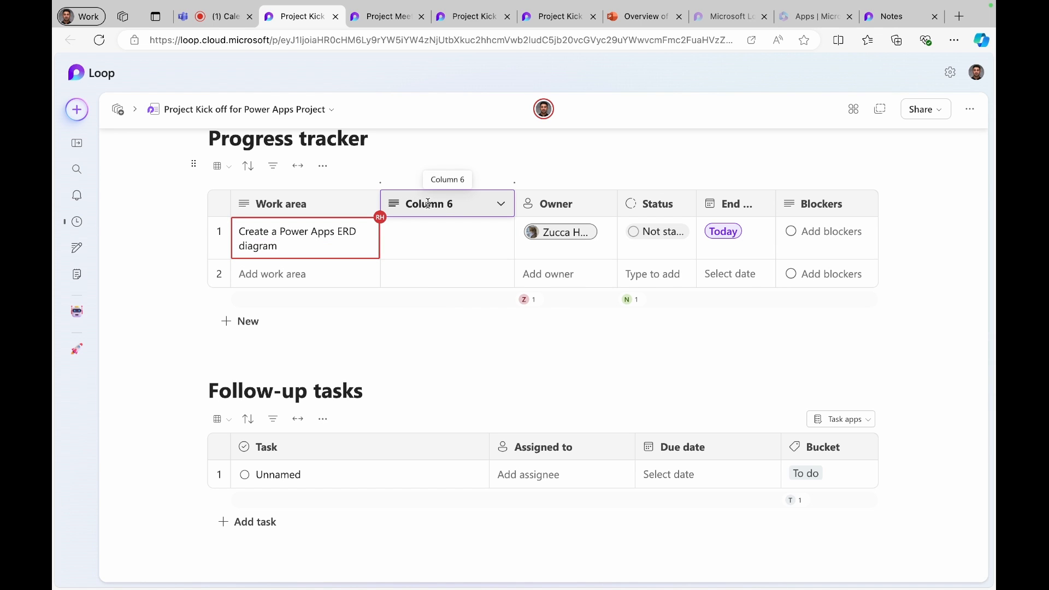
{"action": "left_click", "coordinate": [428, 204]}
{"action": "type", "text": "Description"}
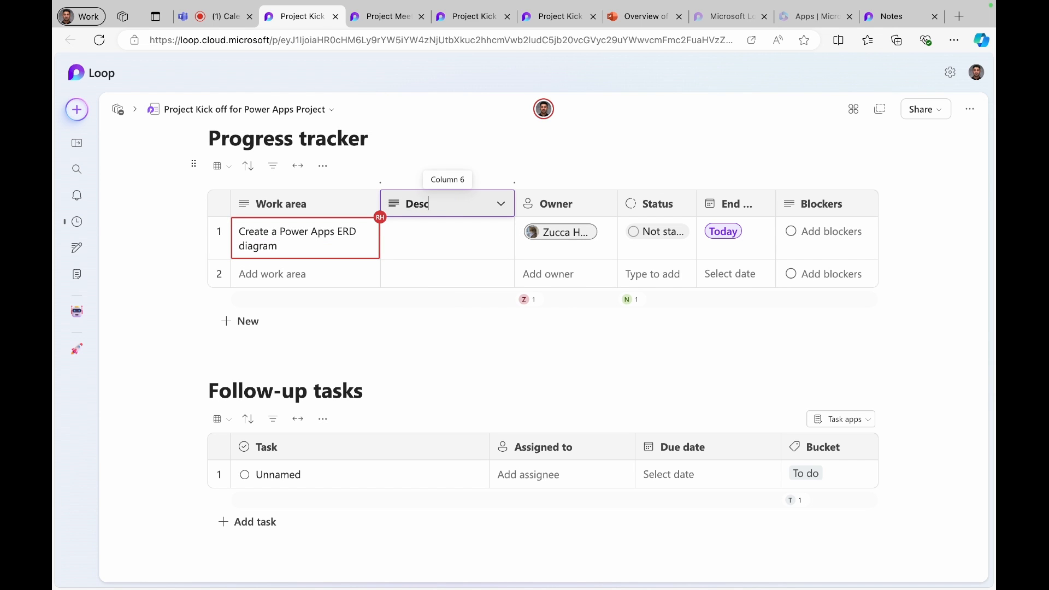
{"action": "left_click", "coordinate": [410, 230]}
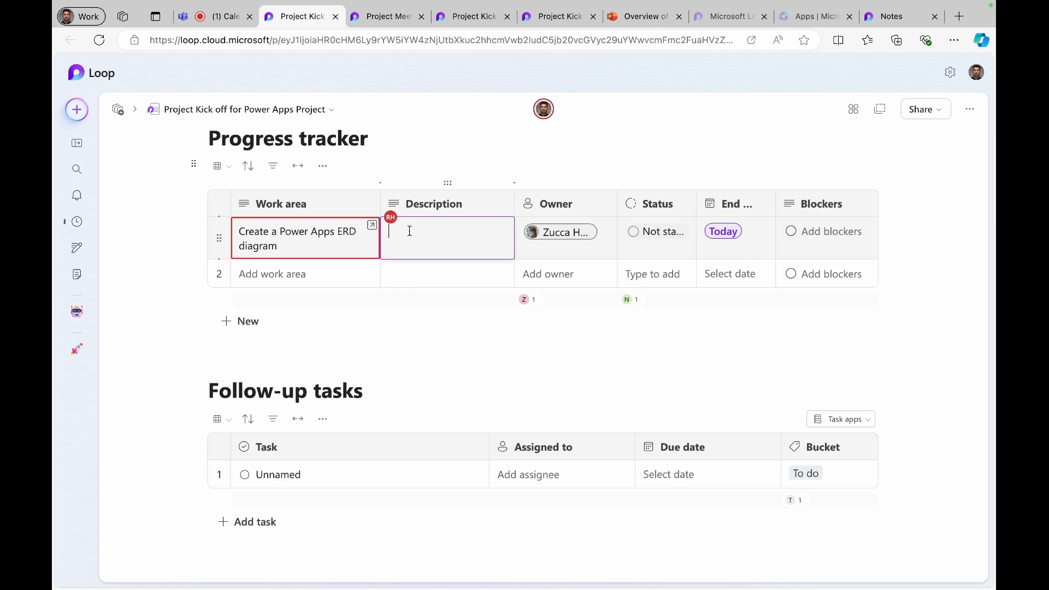
{"action": "type", "text": "Please create new ERD diagram for the Power Apps solution"}
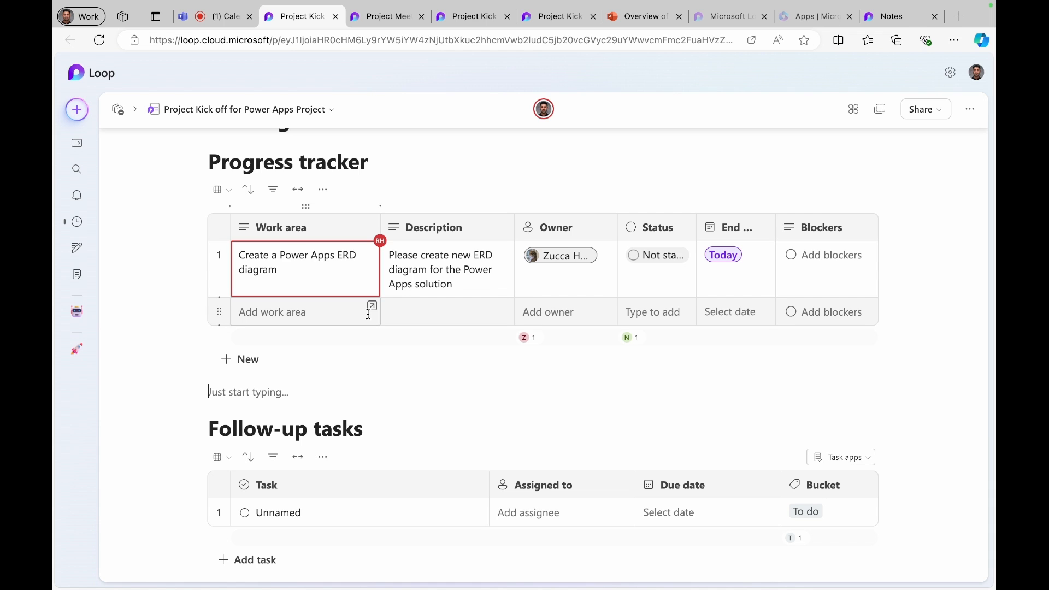
Step: Create a Progress tracker rule that sends a message on chat when Status equals Completed
{"action": "left_click", "coordinate": [323, 191]}
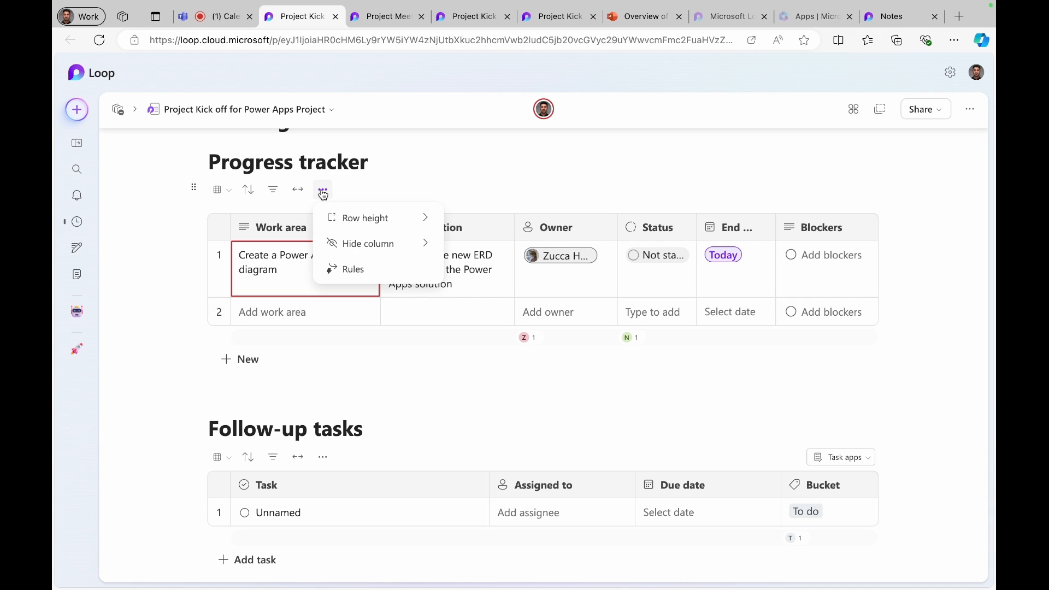
{"action": "left_click", "coordinate": [378, 276]}
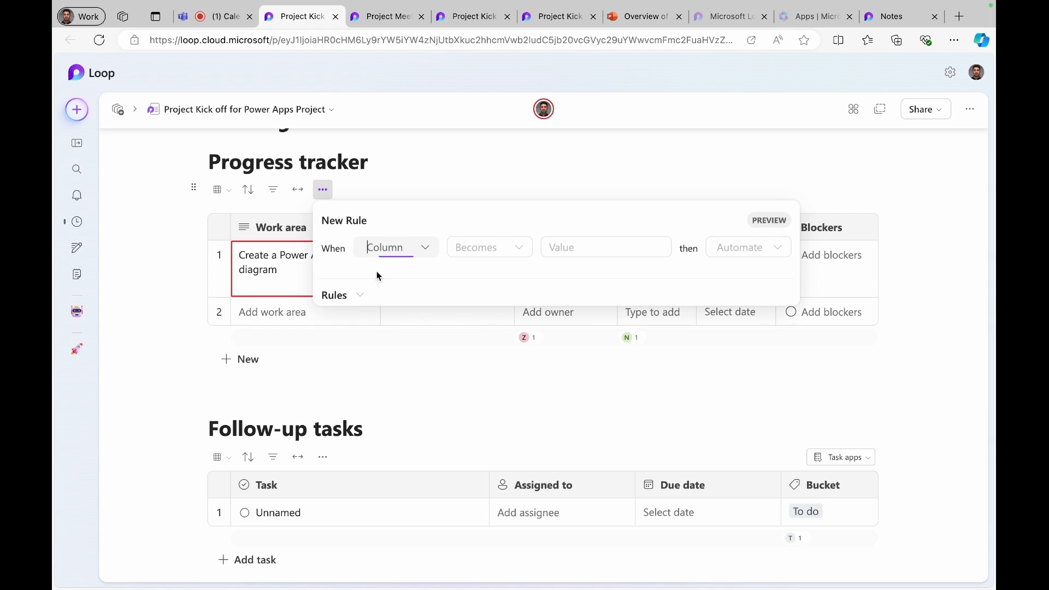
{"action": "left_click", "coordinate": [424, 251]}
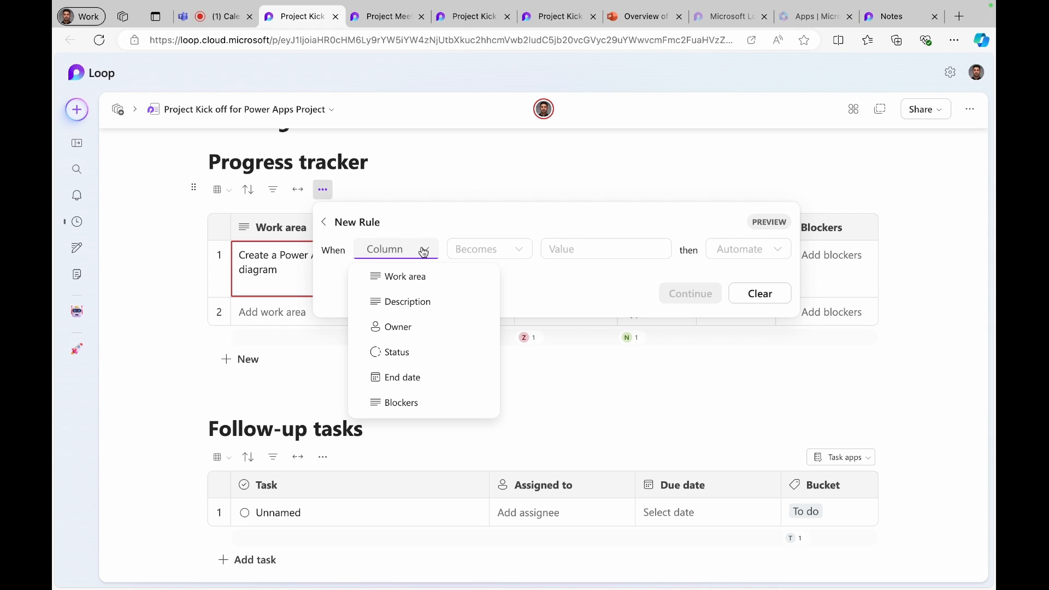
{"action": "left_click", "coordinate": [418, 353]}
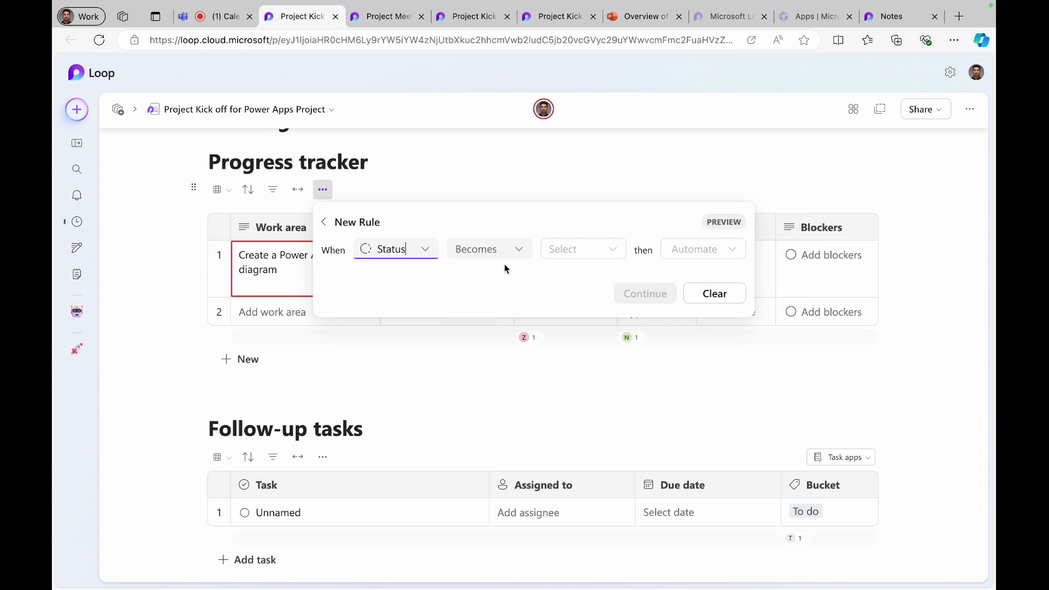
{"action": "left_click", "coordinate": [503, 270]}
{"action": "left_click", "coordinate": [616, 252]}
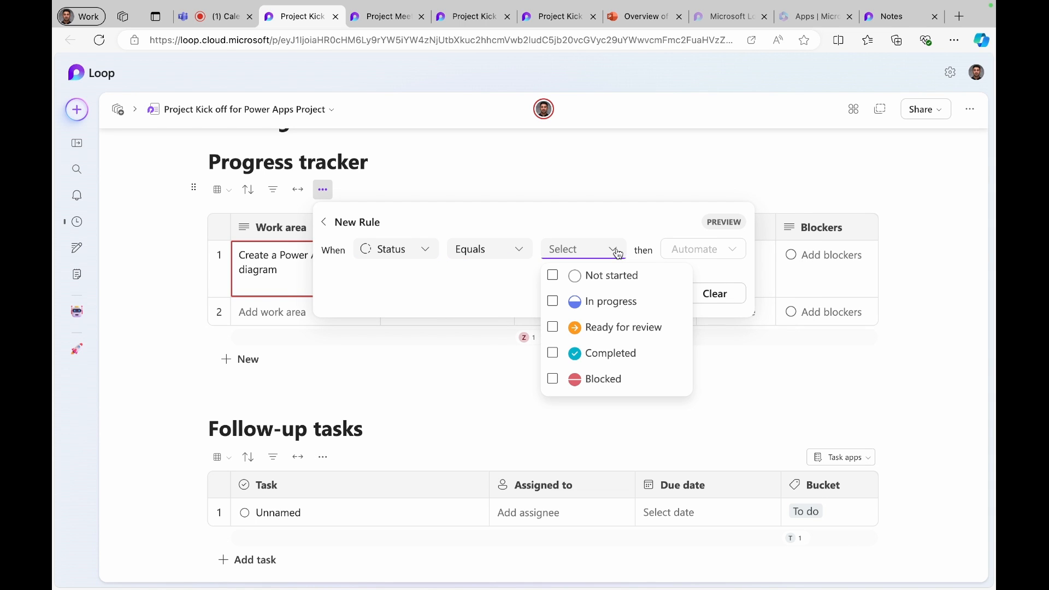
{"action": "left_click", "coordinate": [601, 354]}
{"action": "left_click", "coordinate": [732, 254]}
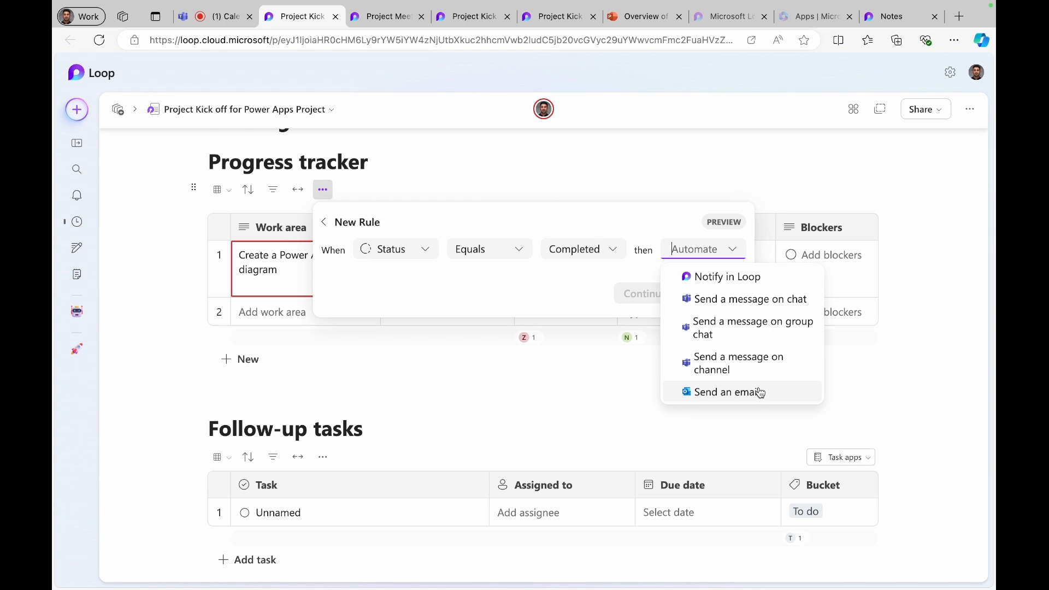
{"action": "left_click", "coordinate": [747, 299]}
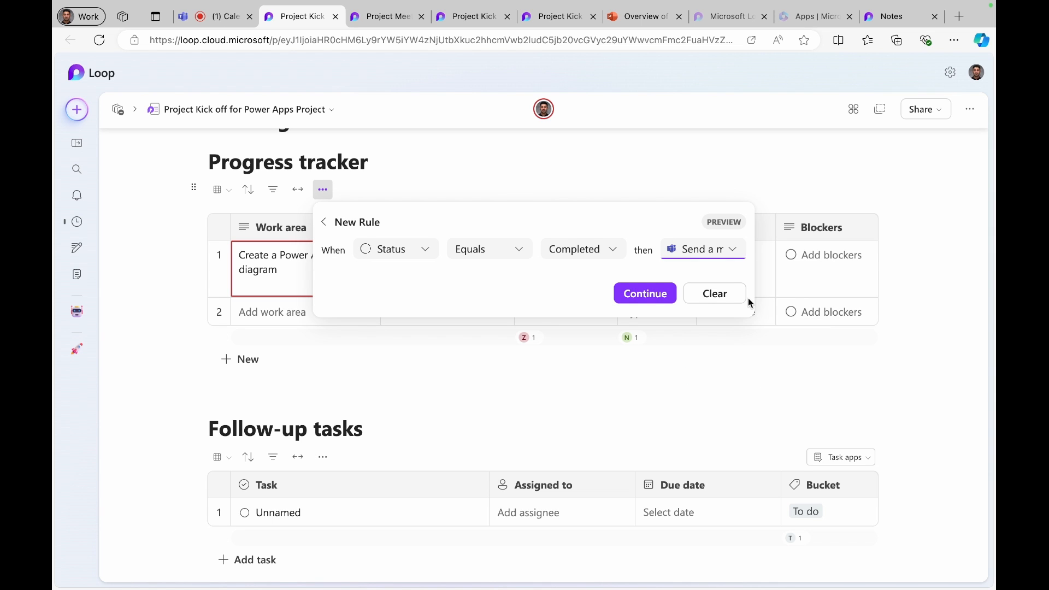
{"action": "left_click", "coordinate": [659, 298]}
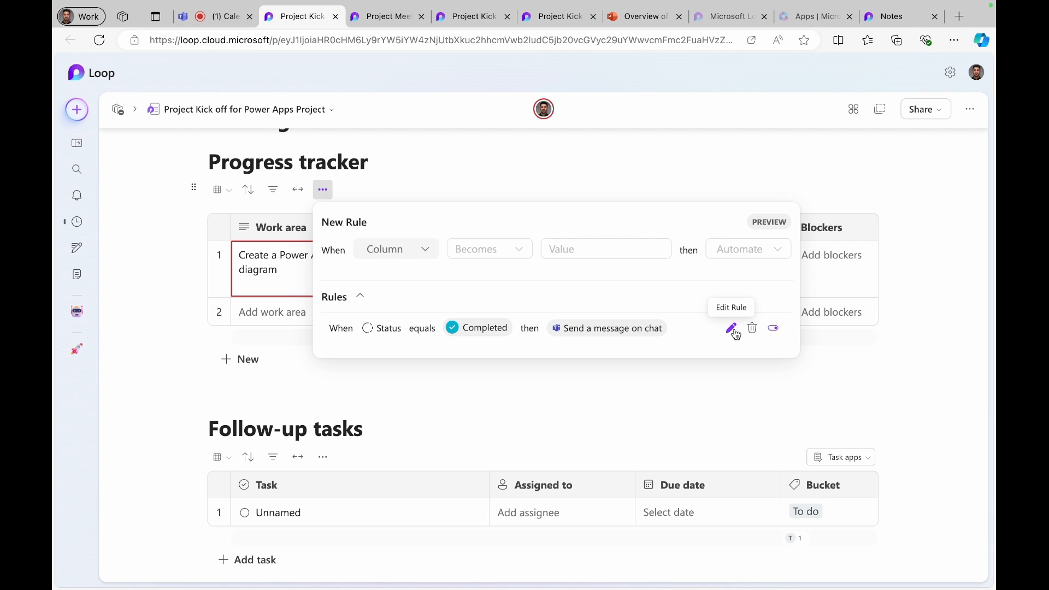
{"action": "left_click", "coordinate": [757, 378]}
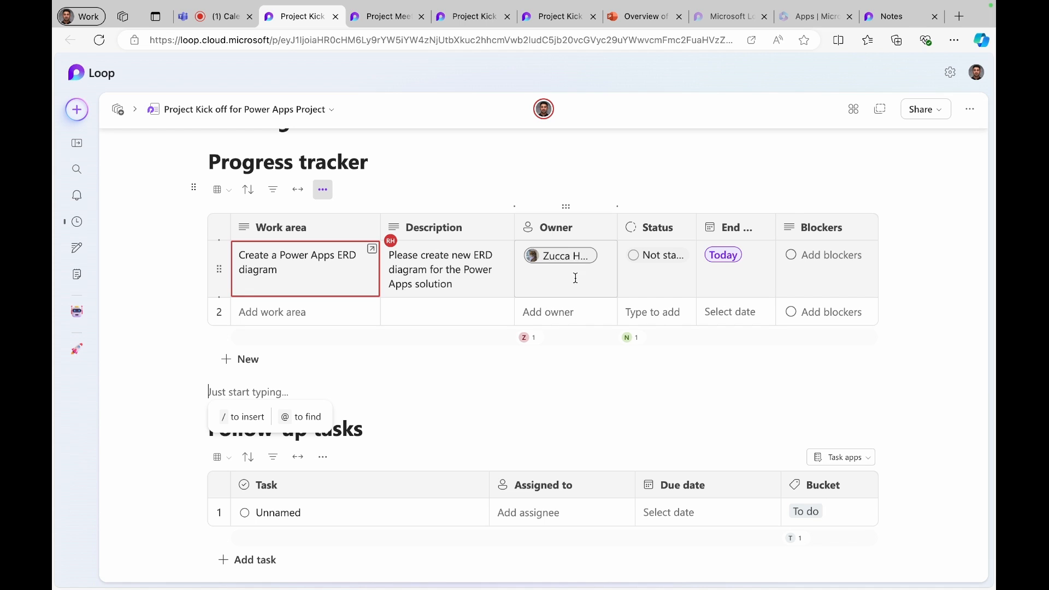
Step: Set the status of the Power Apps ERD diagram row to Completed
{"action": "left_click", "coordinate": [671, 267]}
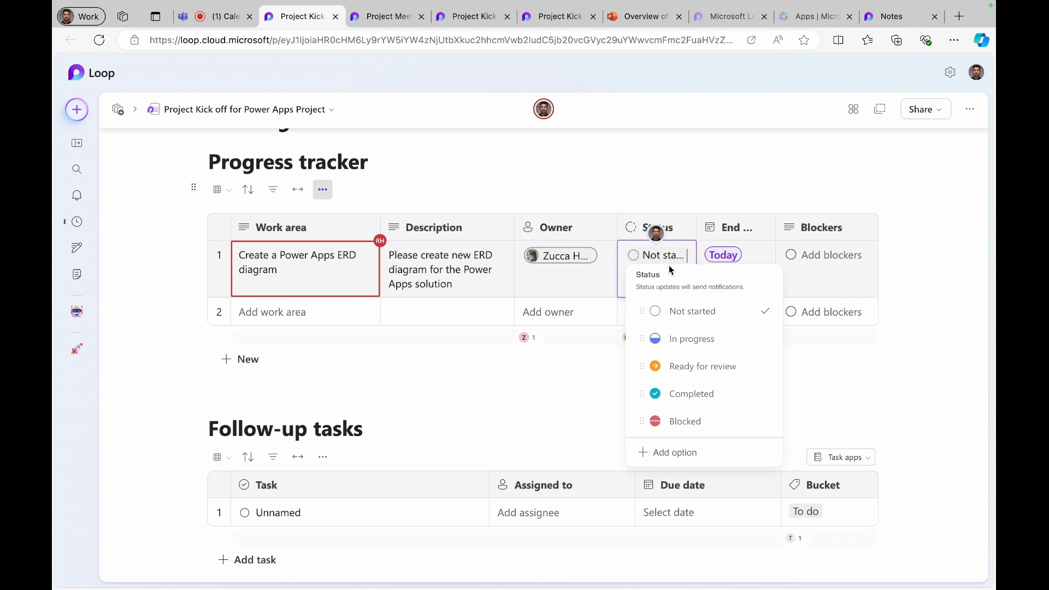
{"action": "left_click", "coordinate": [696, 393]}
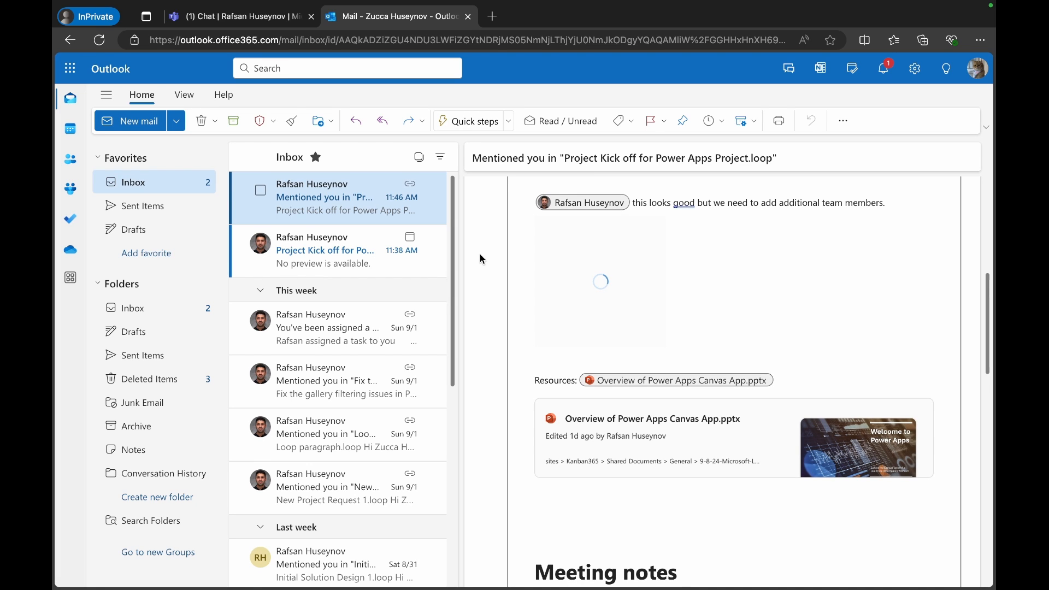
Step: In the task owner's Outlook, review the notes in the mention email and open "Project Kick off for Power Apps Project.loop" in Loop
{"action": "scroll", "coordinate": [482, 258], "scroll_direction": "down", "scroll_amount": 5}
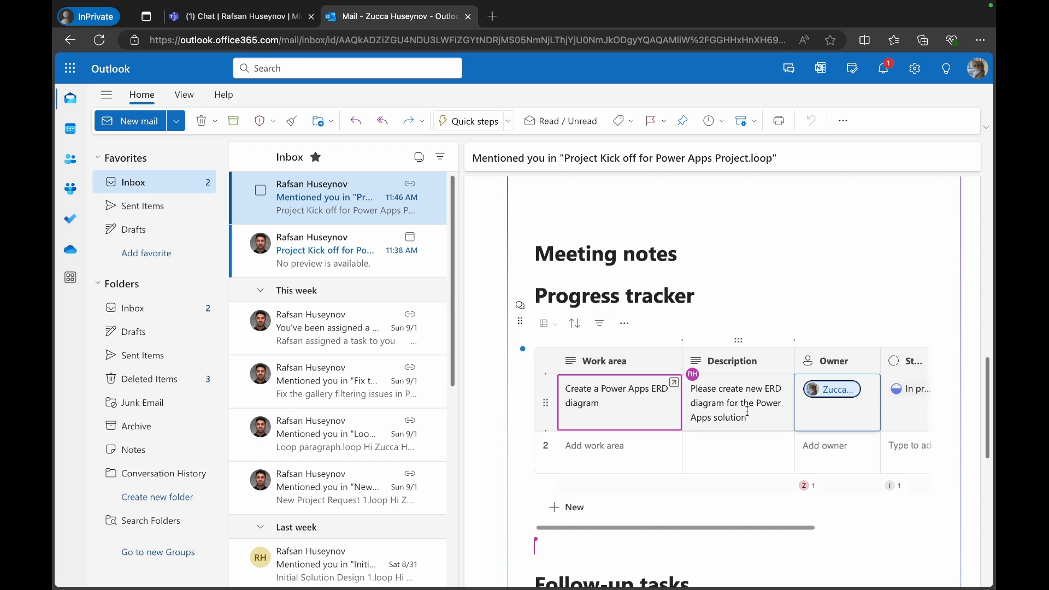
{"action": "scroll", "coordinate": [592, 272], "scroll_direction": "up", "scroll_amount": 6}
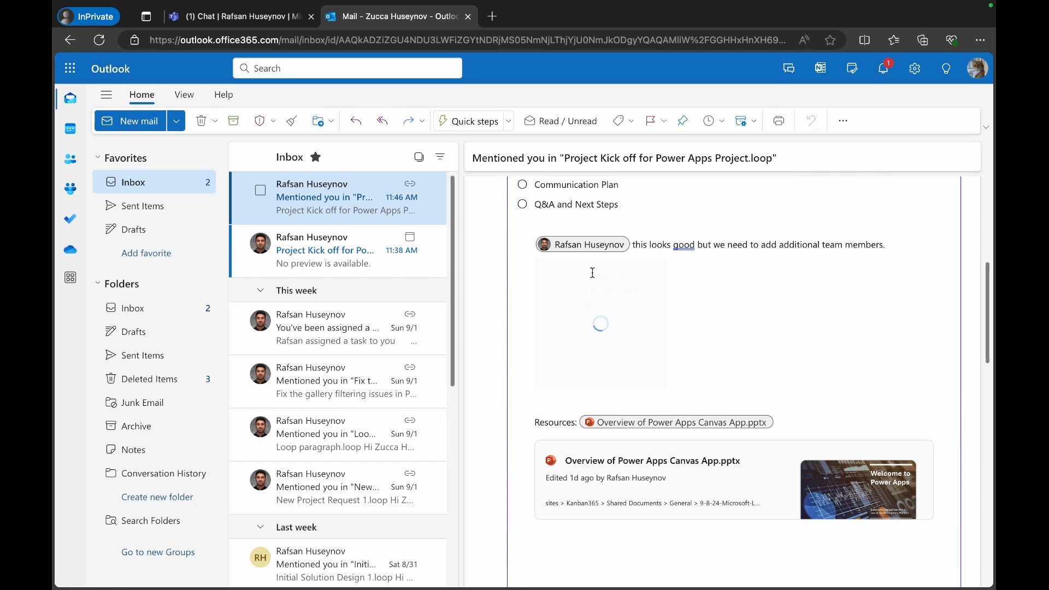
{"action": "scroll", "coordinate": [593, 272], "scroll_direction": "up", "scroll_amount": 5}
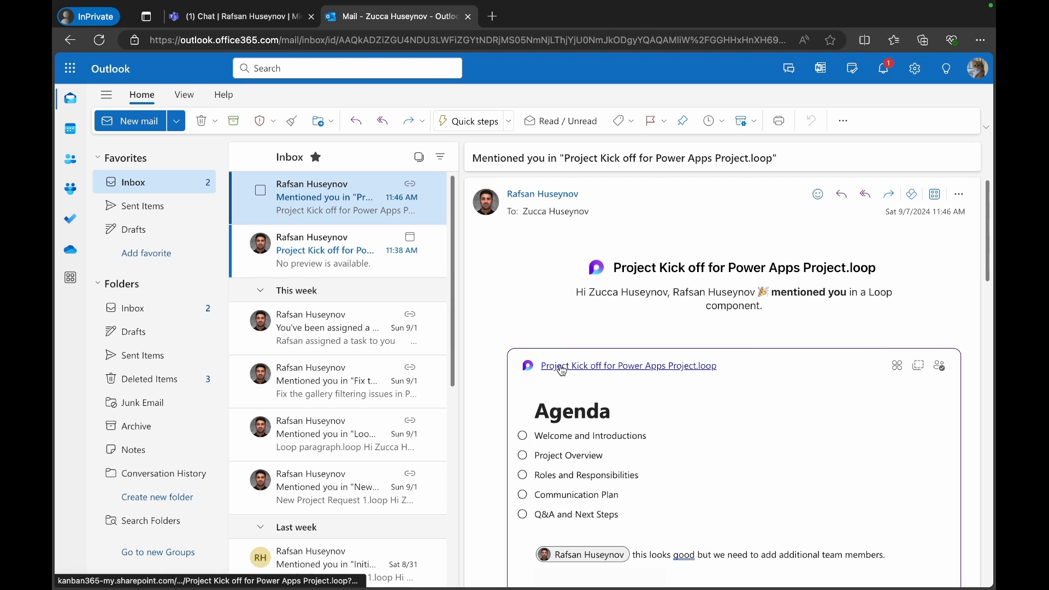
{"action": "left_click", "coordinate": [563, 367]}
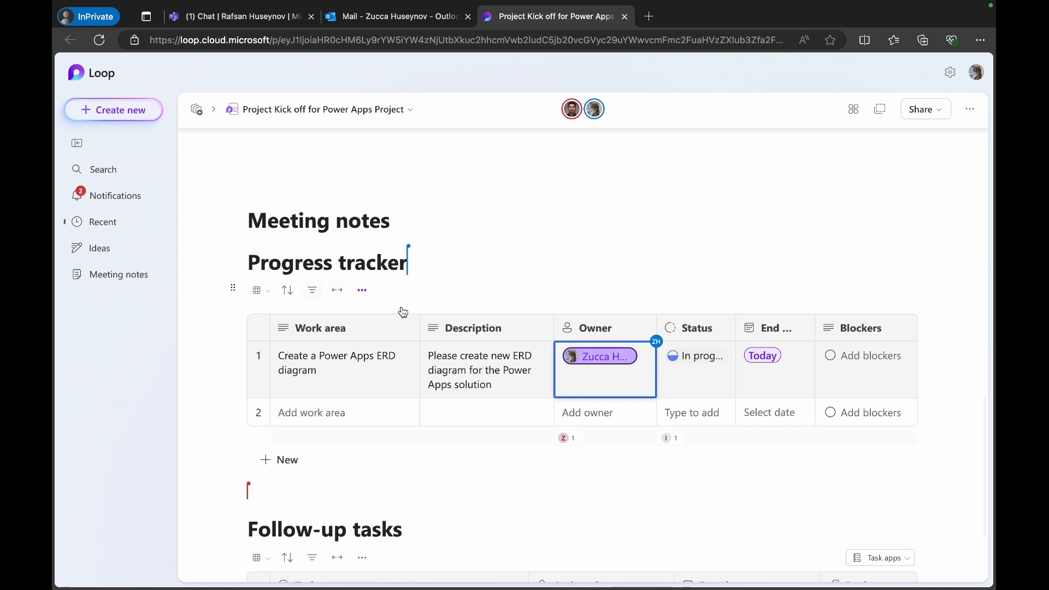
Step: Collapse the Loop sidebar and expand the Progress tracker table to its wide layout
{"action": "left_click", "coordinate": [75, 145]}
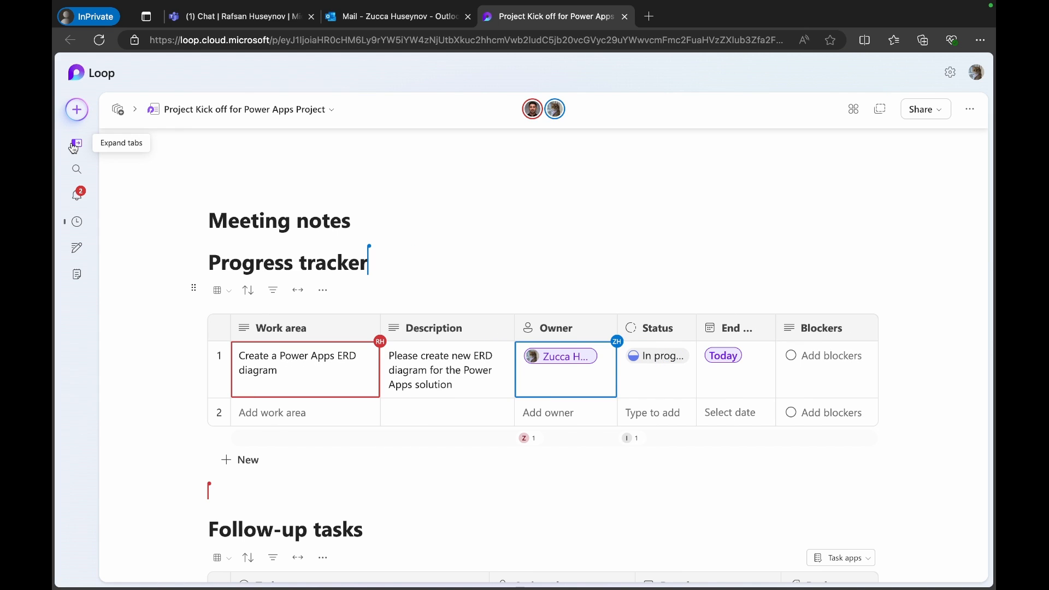
{"action": "left_click", "coordinate": [297, 292]}
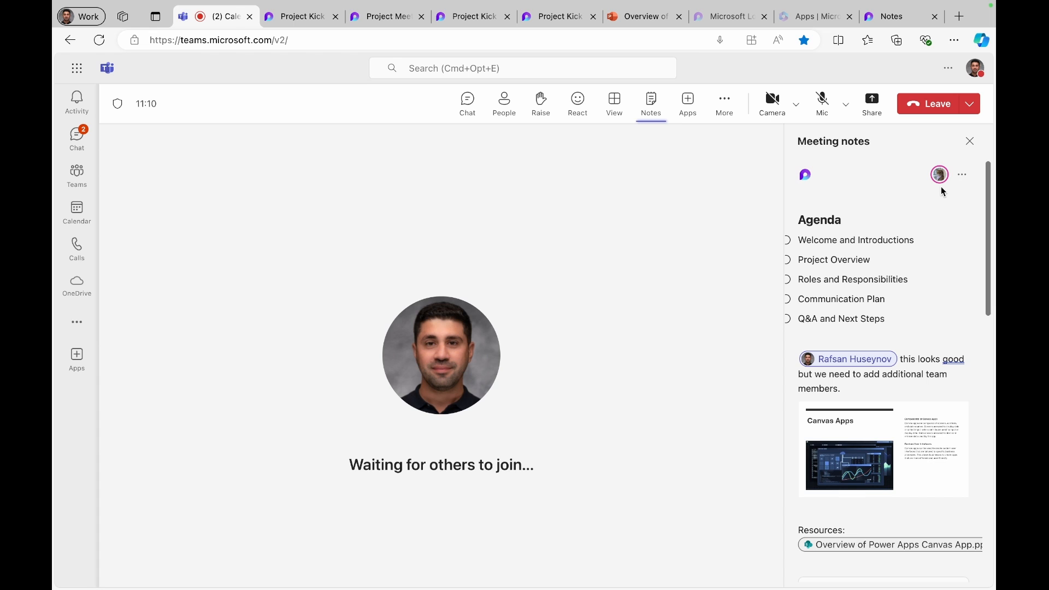
Step: Switch to Teams, view the Workflows chat and open the Loop page linked in its latest status notification
{"action": "mouse_move", "coordinate": [942, 179]}
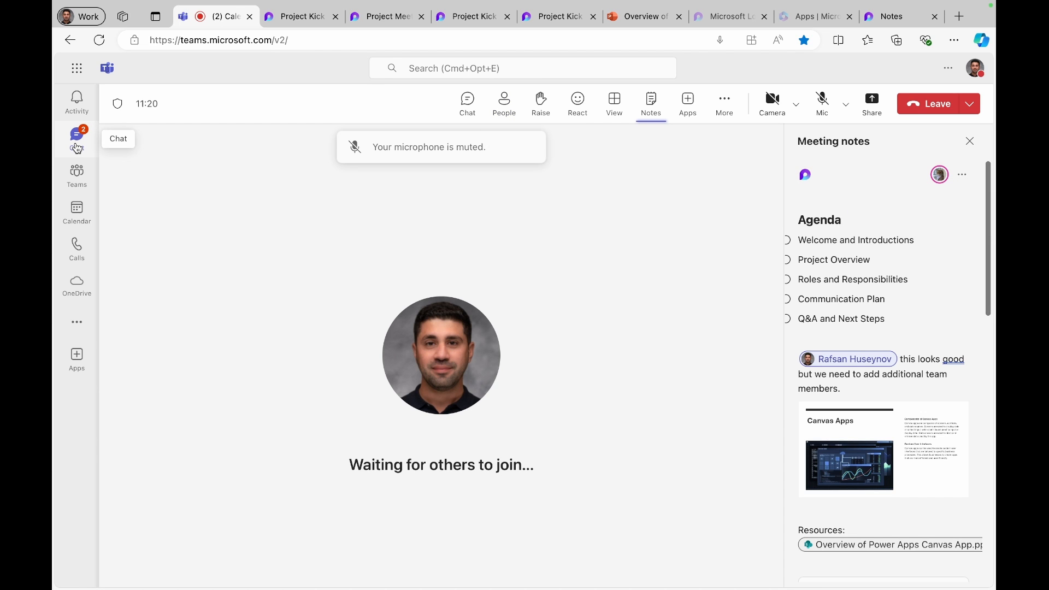
{"action": "left_click", "coordinate": [77, 148]}
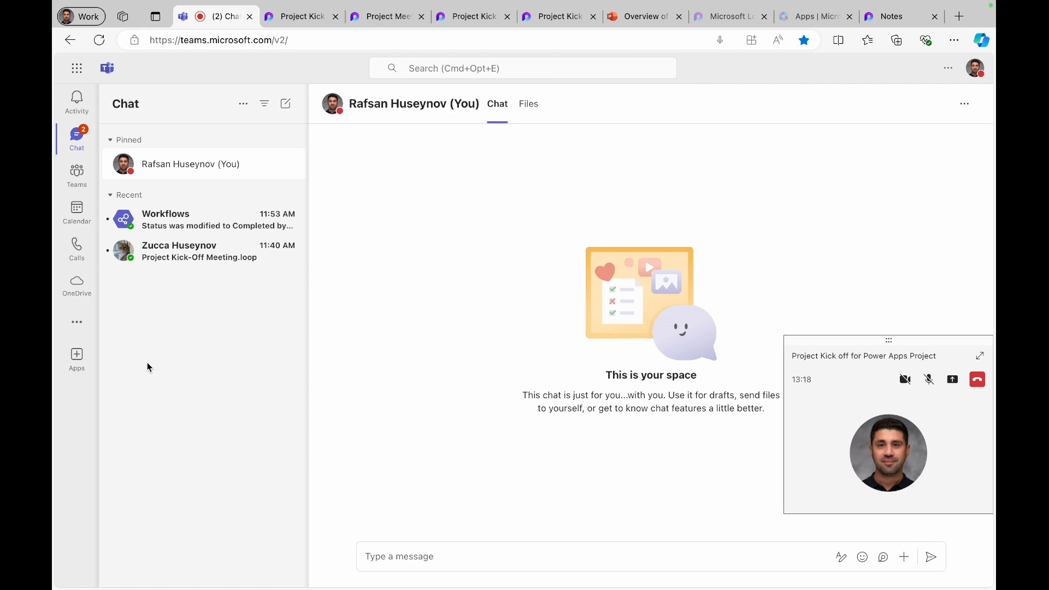
{"action": "left_click", "coordinate": [173, 224]}
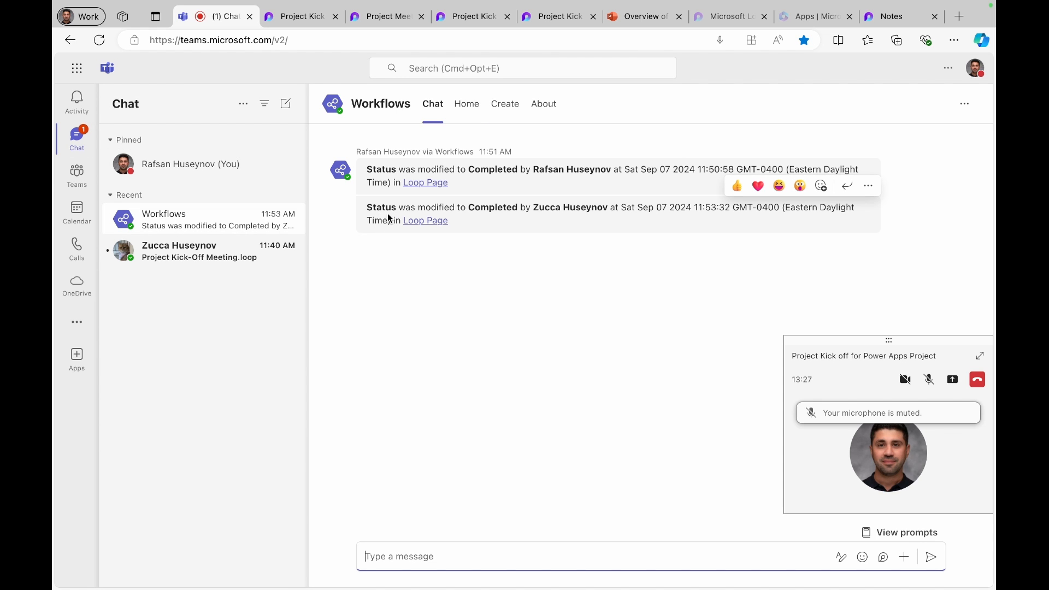
{"action": "left_click", "coordinate": [425, 220]}
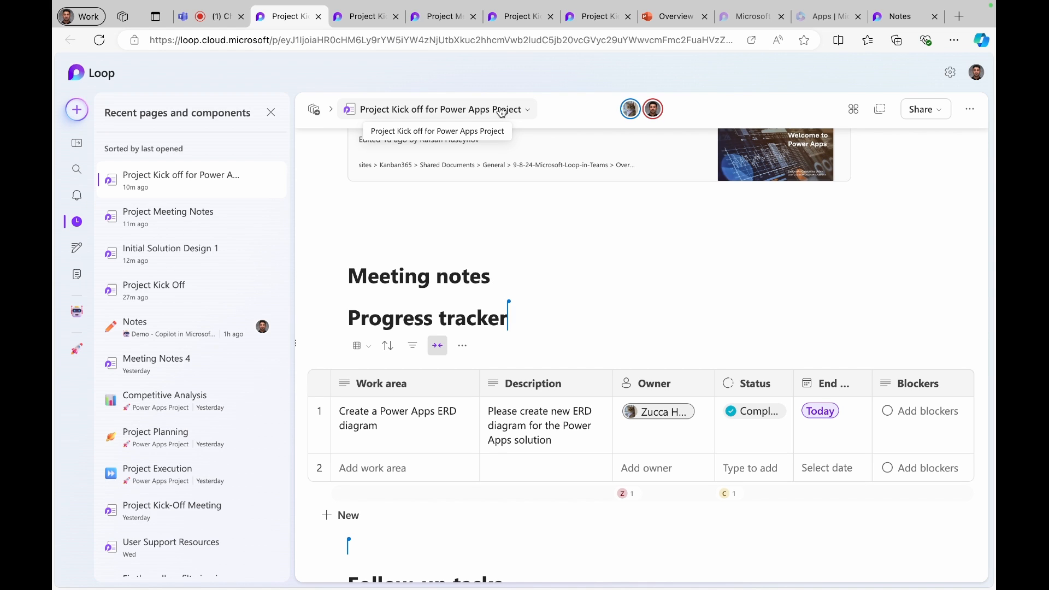
{"action": "scroll", "coordinate": [511, 238], "scroll_direction": "up", "scroll_amount": 5}
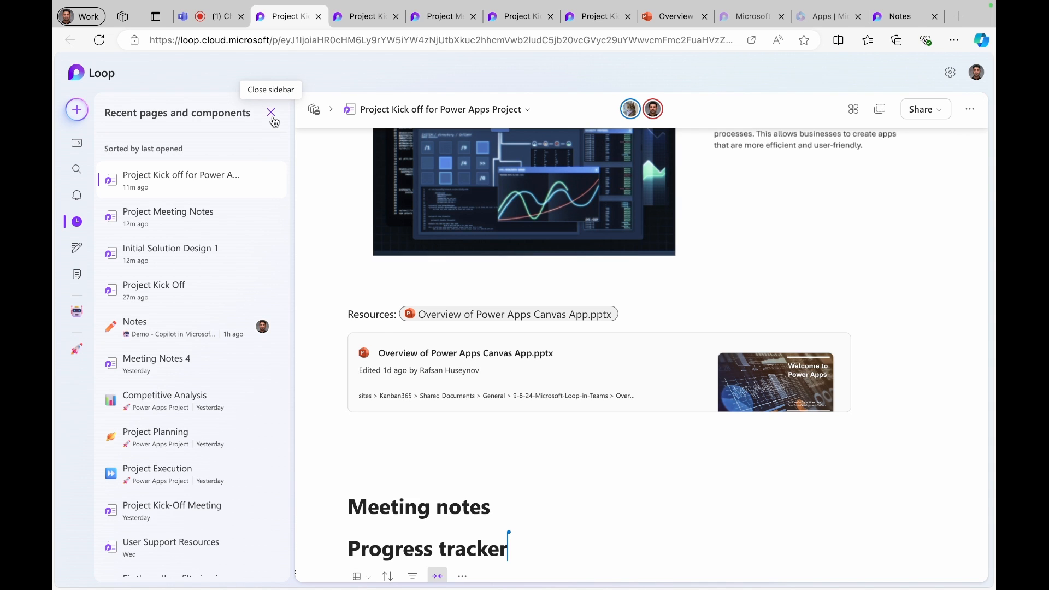
Step: Search Loop pages and workspaces for "Project" and look through the matches
{"action": "left_click", "coordinate": [77, 171]}
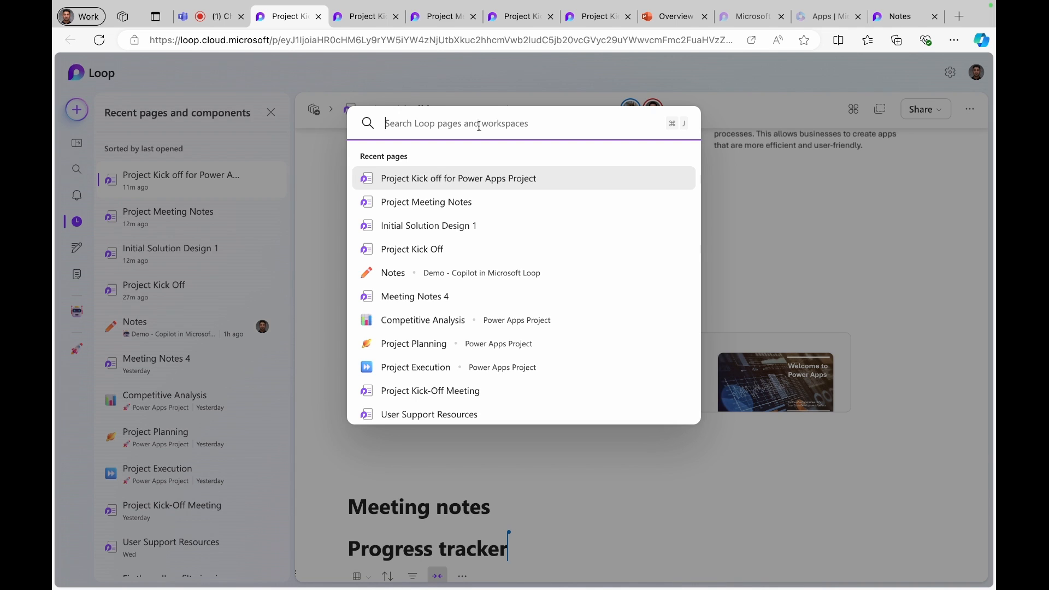
{"action": "type", "text": "Projec"}
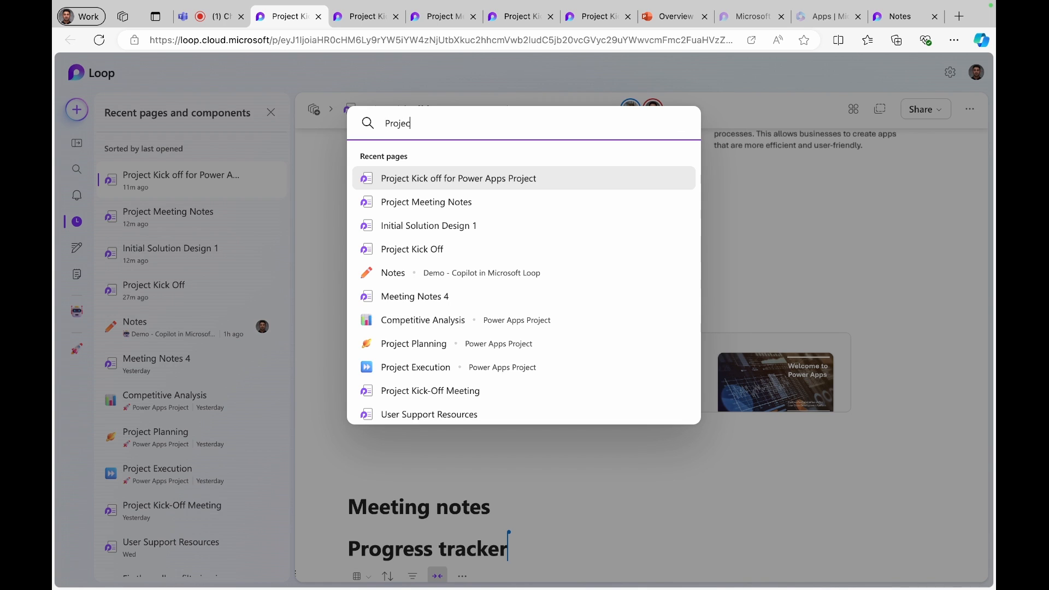
{"action": "type", "text": "t"}
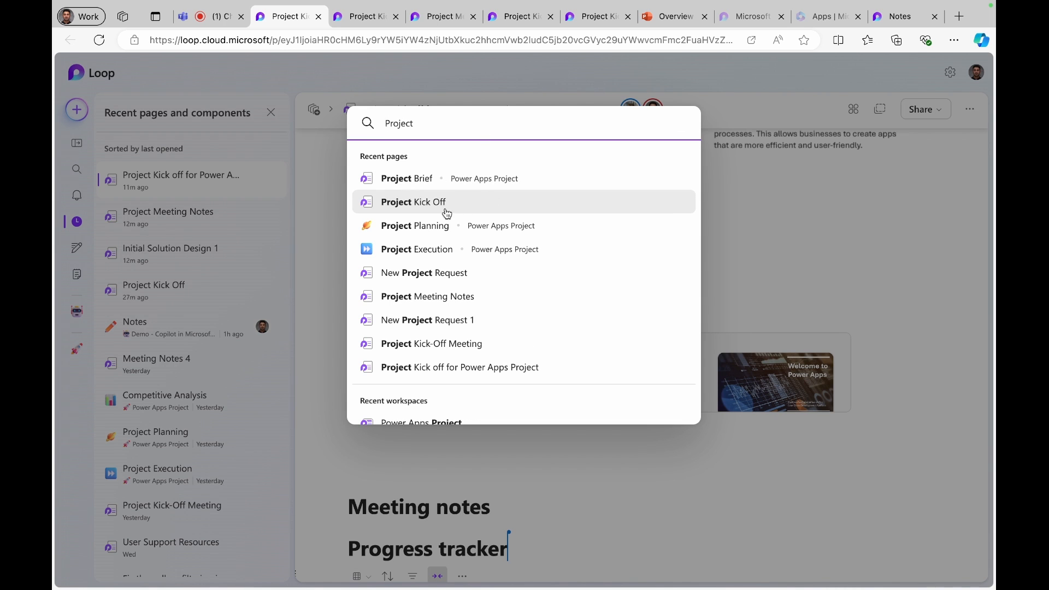
{"action": "scroll", "coordinate": [416, 317], "scroll_direction": "down", "scroll_amount": 2}
{"action": "scroll", "coordinate": [423, 309], "scroll_direction": "down", "scroll_amount": 2}
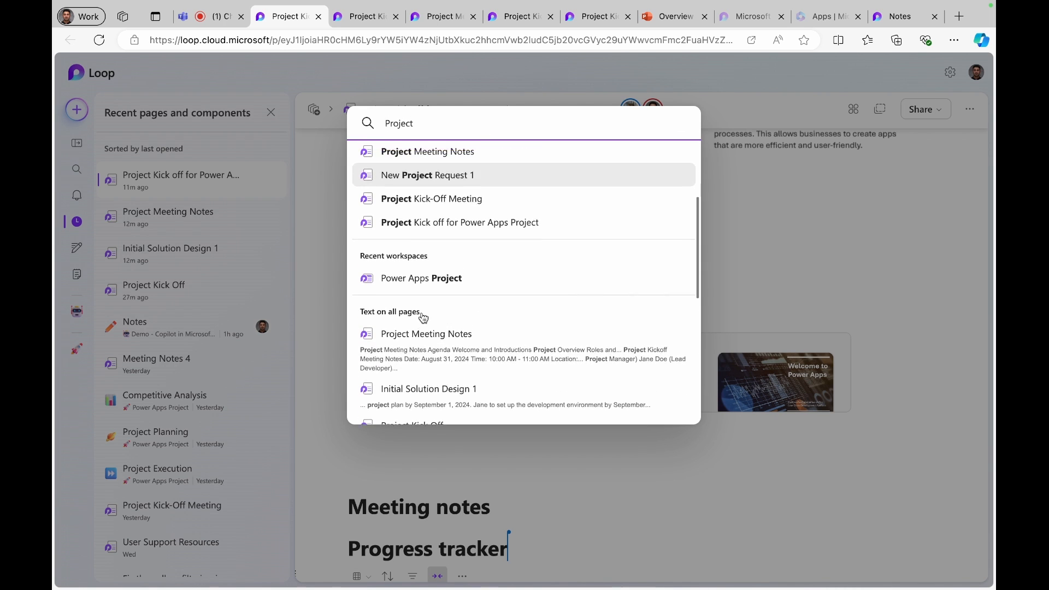
{"action": "scroll", "coordinate": [424, 274], "scroll_direction": "up", "scroll_amount": 4}
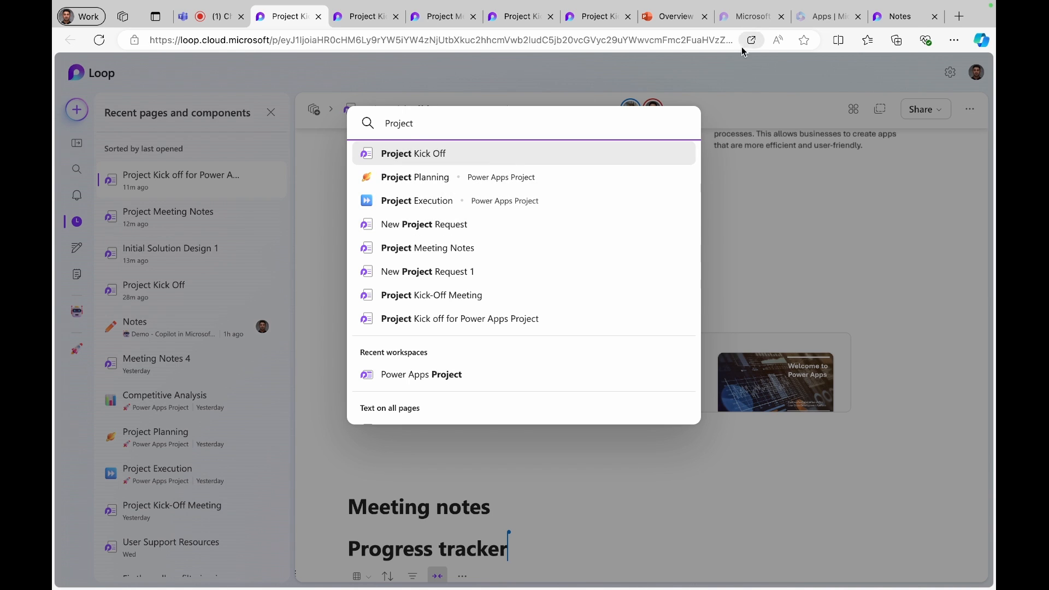
Step: Switch to the Microsoft 365 Apps page and search there for "Project"
{"action": "left_click", "coordinate": [818, 21]}
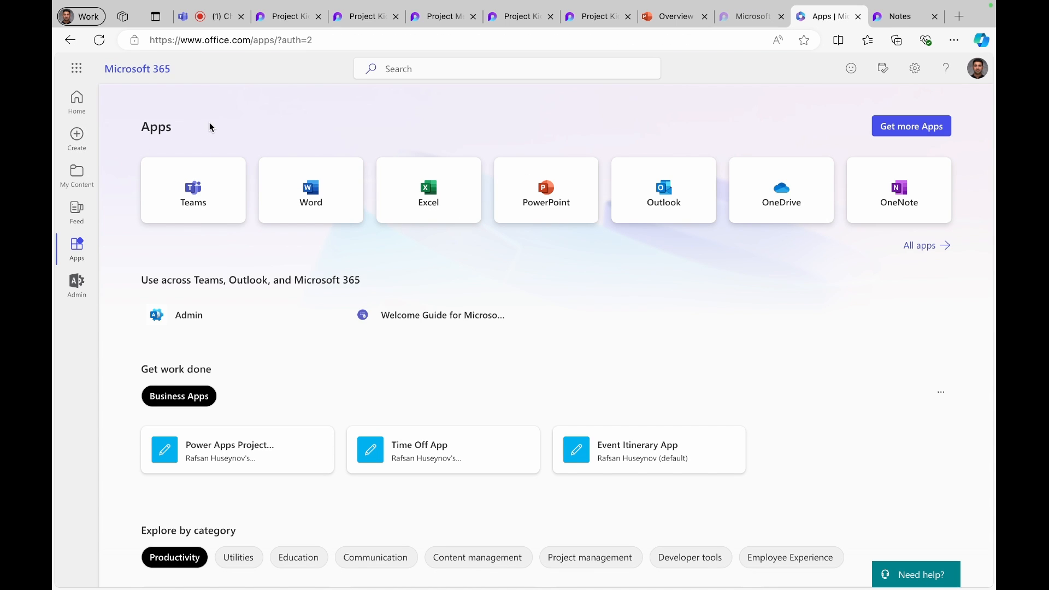
{"action": "left_click", "coordinate": [445, 69]}
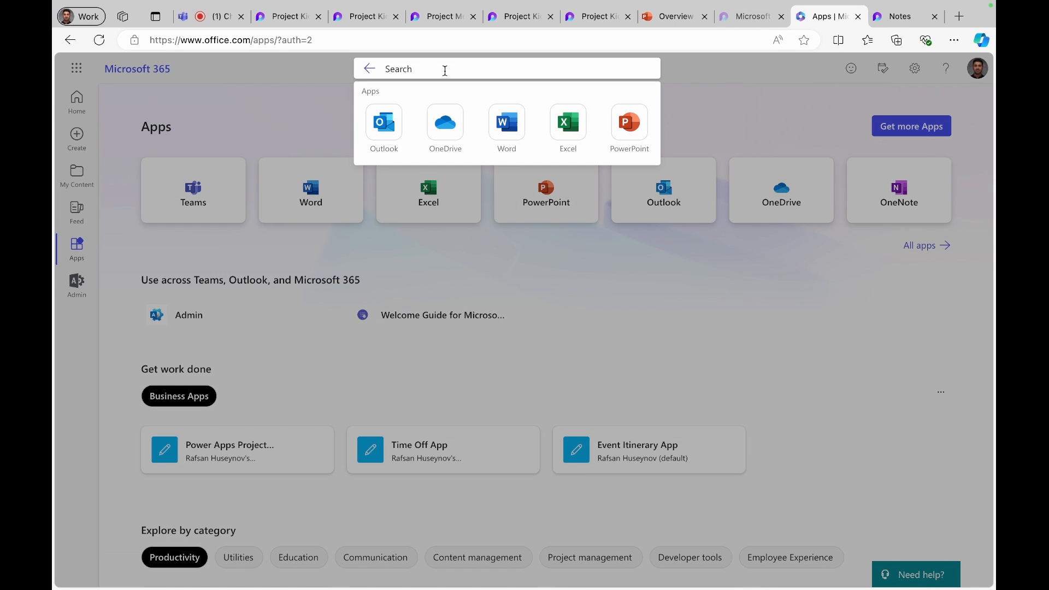
{"action": "type", "text": "Project"}
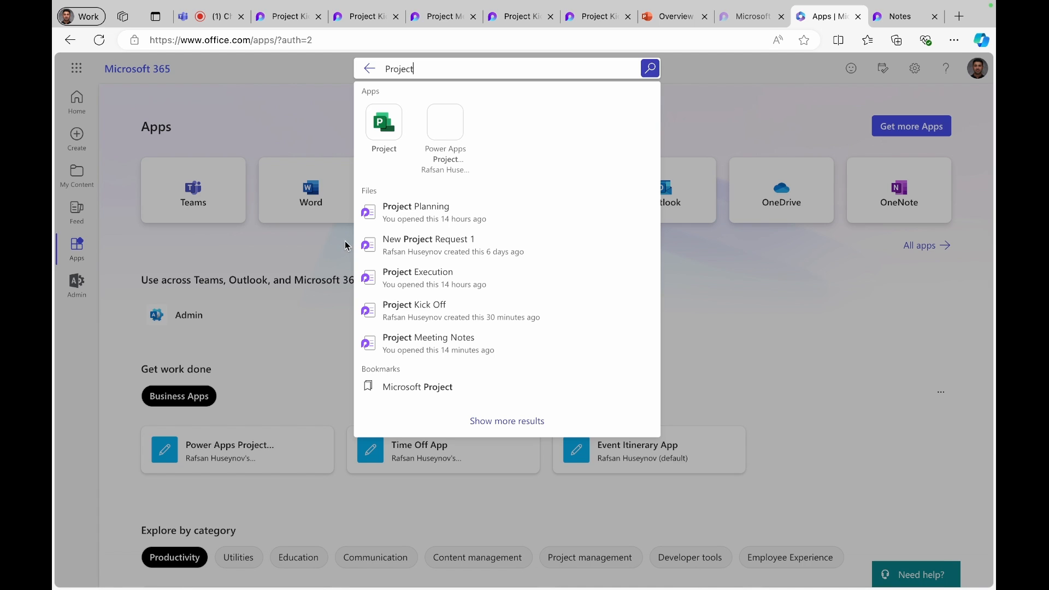
Step: Switch back to Teams and search there for "Project"
{"action": "left_click", "coordinate": [218, 19]}
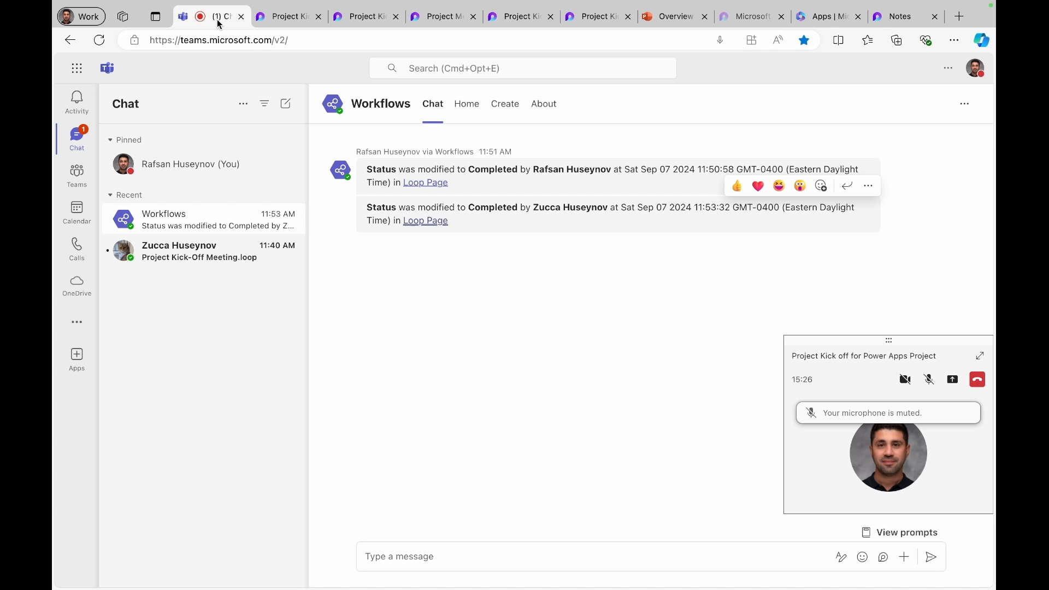
{"action": "left_click", "coordinate": [457, 70]}
{"action": "type", "text": "Project"}
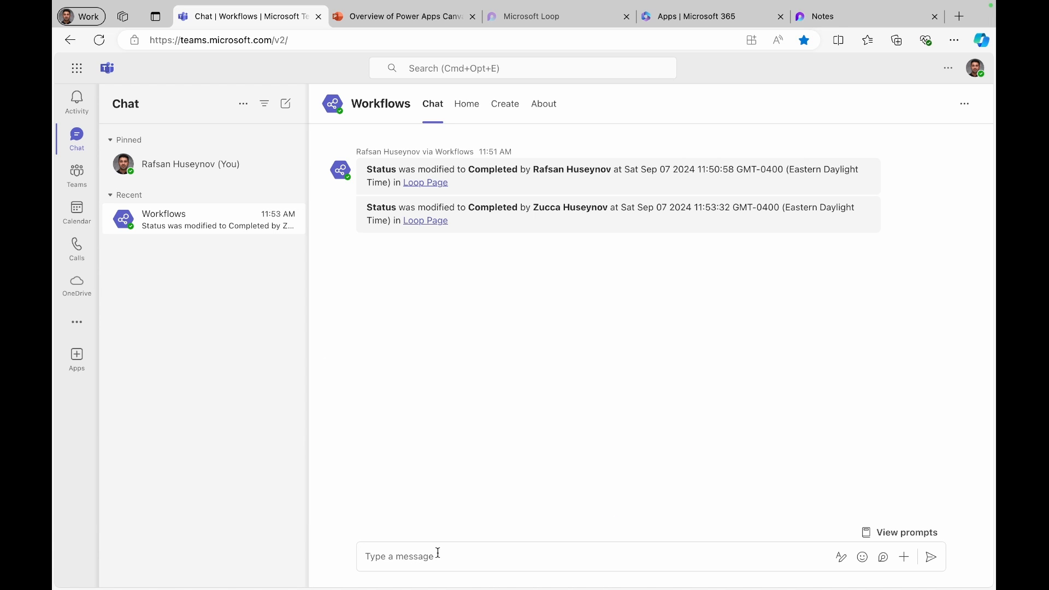
Step: Open a chat with the first suggested person in the Teams search and add a Loop paragraph component to the message
{"action": "left_click", "coordinate": [402, 67]}
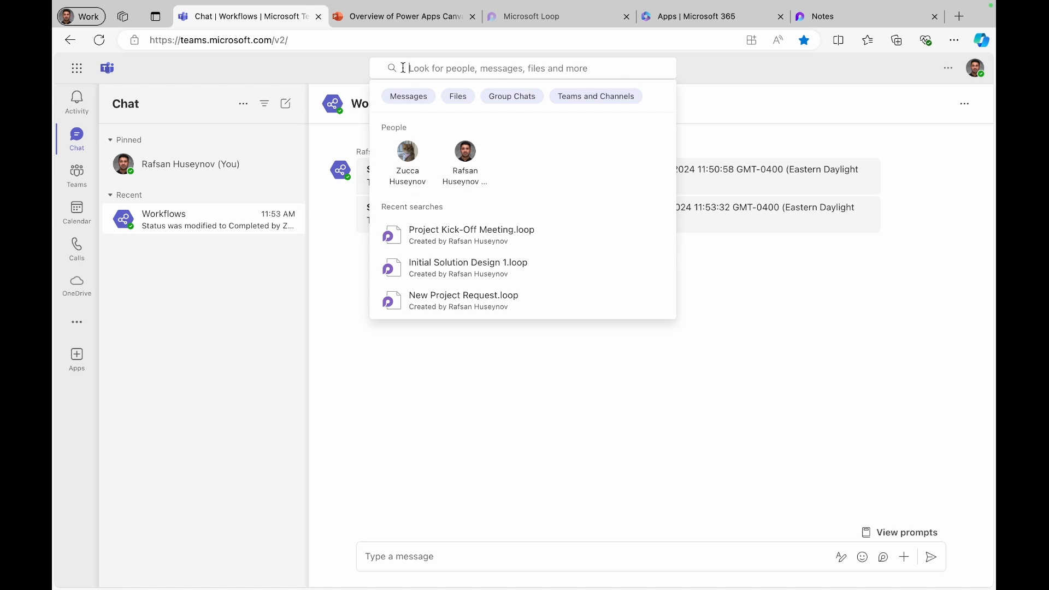
{"action": "left_click", "coordinate": [428, 153]}
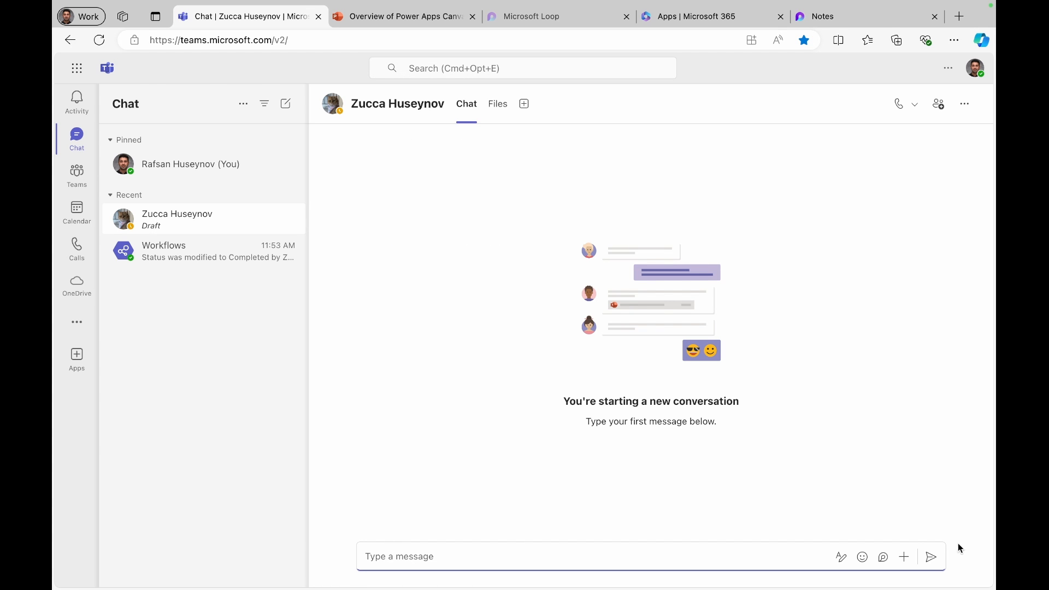
{"action": "left_click", "coordinate": [883, 560]}
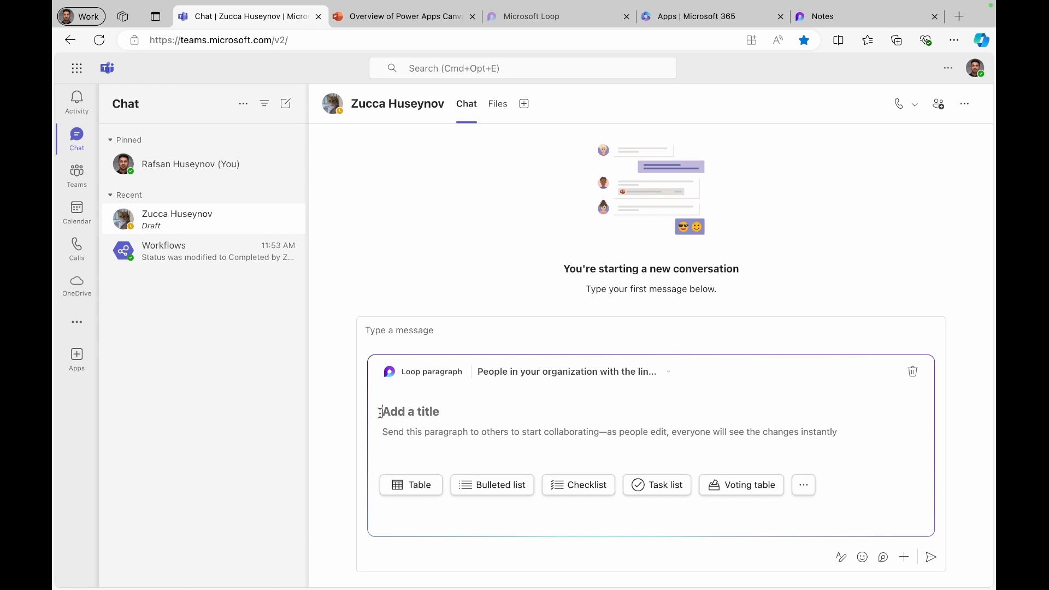
Step: Title the Loop paragraph "Power Apps Build Phase" and send it to the chat
{"action": "type", "text": "Power Apps Build Phase"}
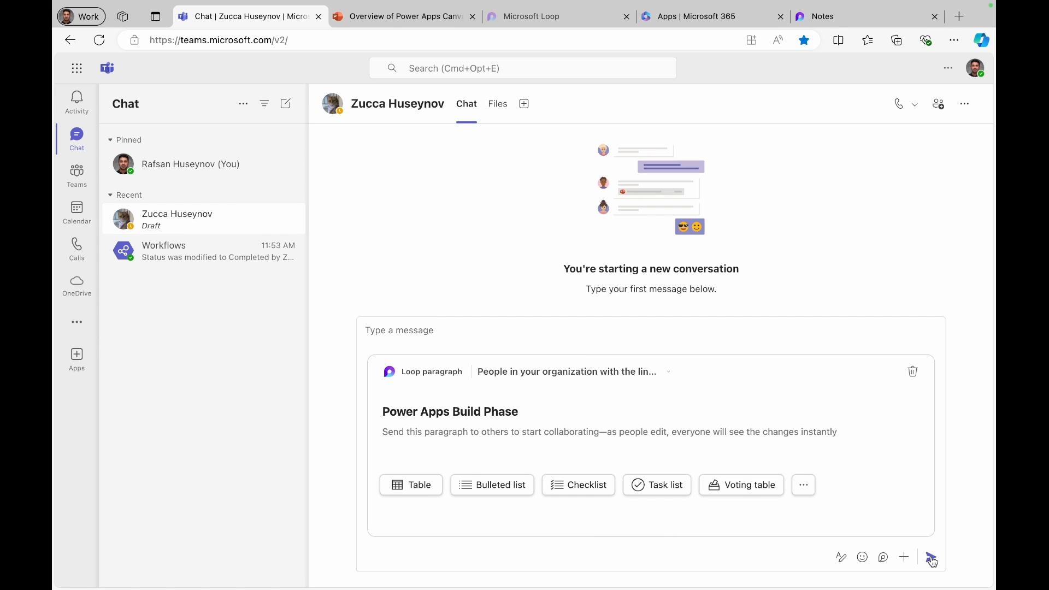
{"action": "left_click", "coordinate": [930, 558]}
{"action": "left_click_drag", "start_coordinate": [447, 227], "coordinate": [575, 223]}
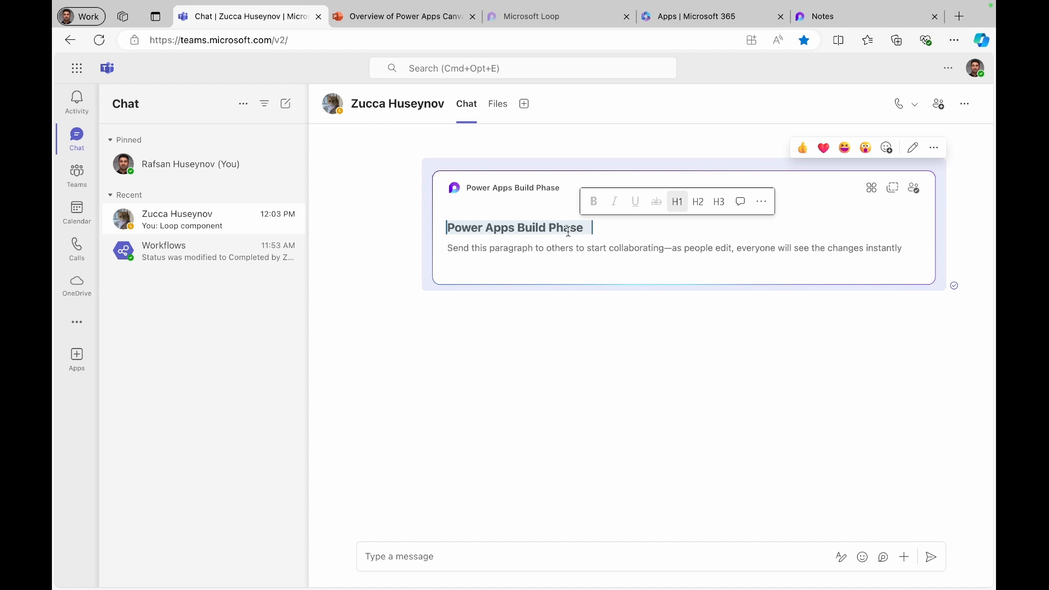
Step: Insert a Progress label under the title of the sent Loop component and set it to In progress
{"action": "left_click", "coordinate": [532, 247]}
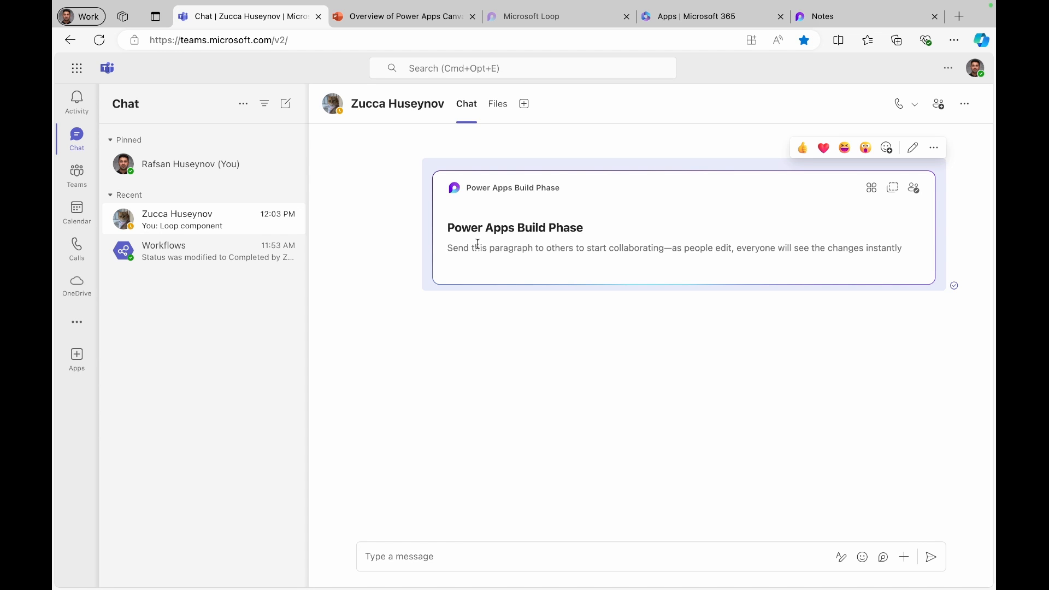
{"action": "type", "text": "/"}
{"action": "scroll", "coordinate": [512, 309], "scroll_direction": "down", "scroll_amount": 5}
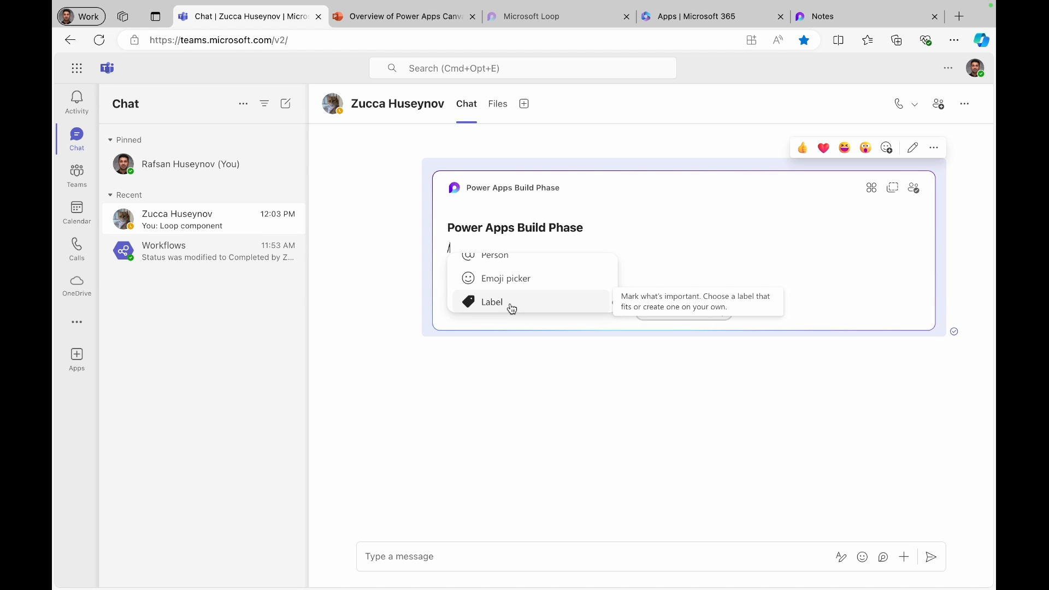
{"action": "left_click", "coordinate": [512, 308]}
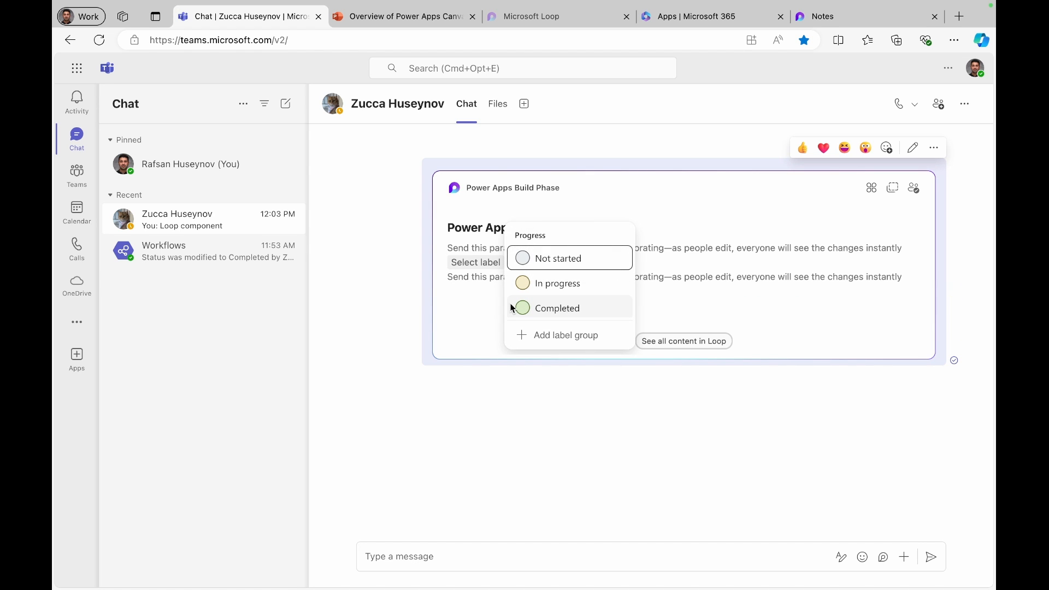
{"action": "left_click", "coordinate": [548, 283]}
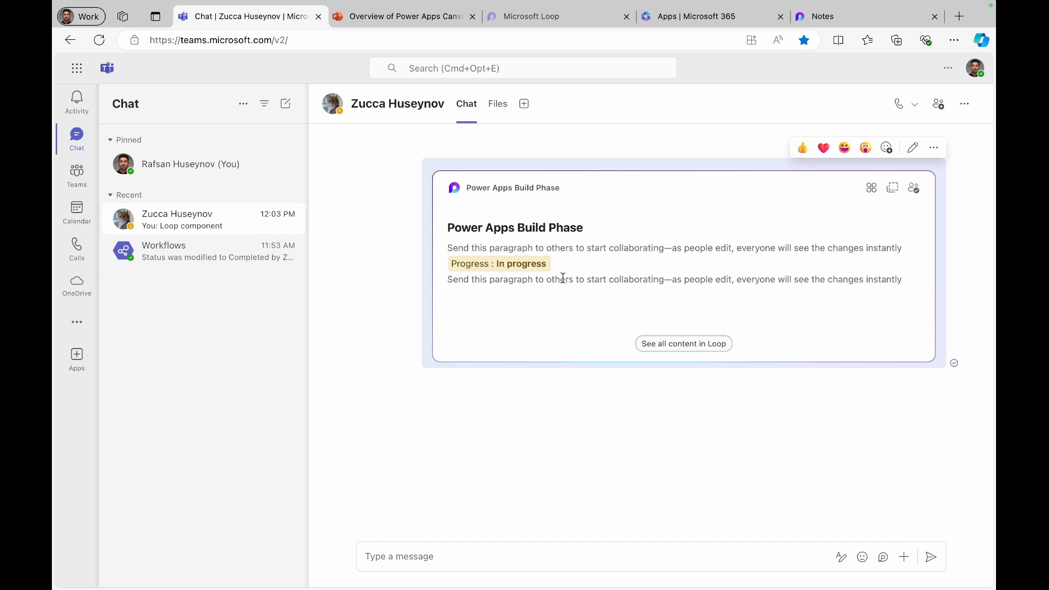
Step: Remove the empty line above the Progress label and insert a code block below the label
{"action": "key", "text": "BackSpace"}
{"action": "type", "text": "/"}
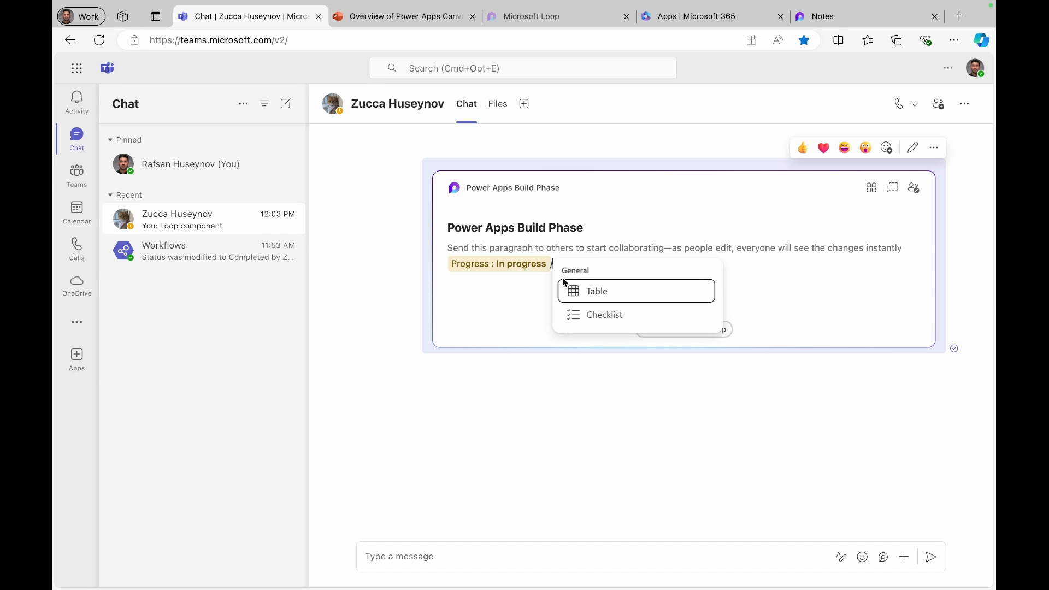
{"action": "left_click", "coordinate": [603, 292]}
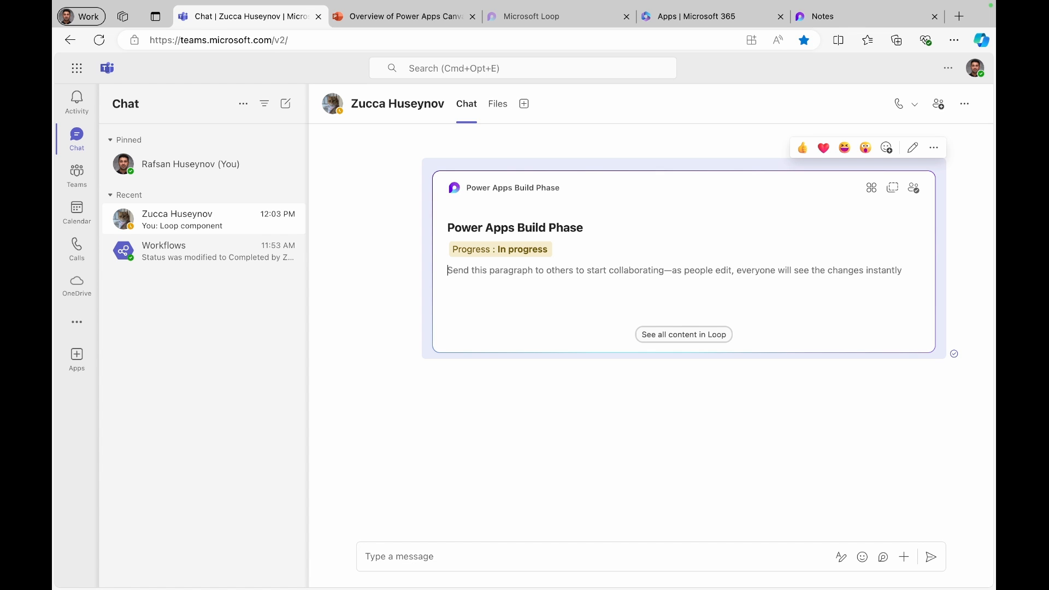
{"action": "type", "text": "/"}
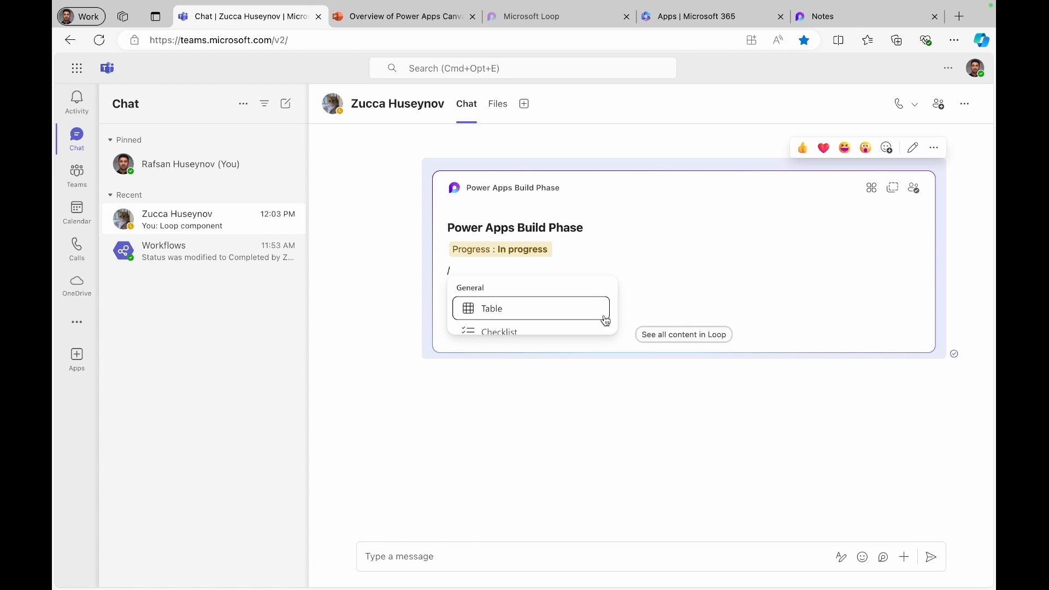
{"action": "scroll", "coordinate": [565, 308], "scroll_direction": "down", "scroll_amount": 2}
{"action": "scroll", "coordinate": [568, 310], "scroll_direction": "down", "scroll_amount": 5}
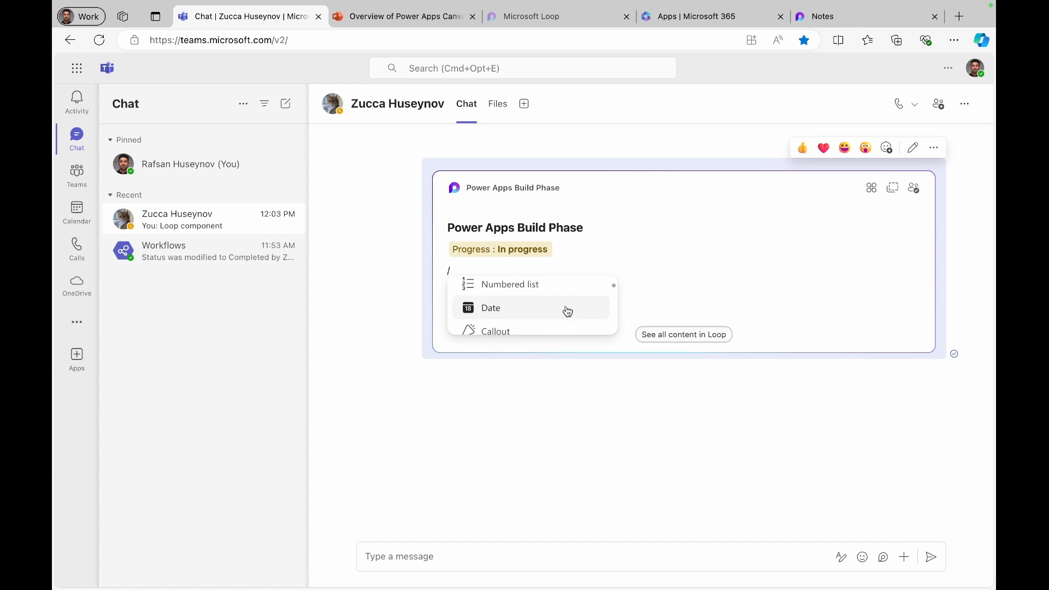
{"action": "left_click", "coordinate": [544, 300]}
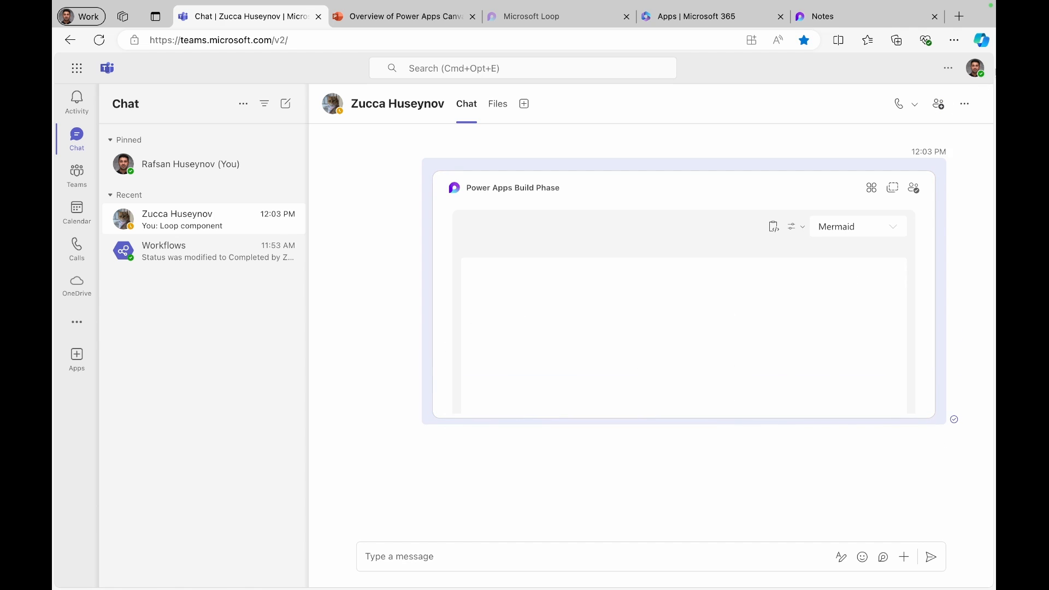
Step: Ask Copilot to "Create HTML code for HTTP action in Power Automate" and copy the generated code
{"action": "left_click", "coordinate": [981, 40]}
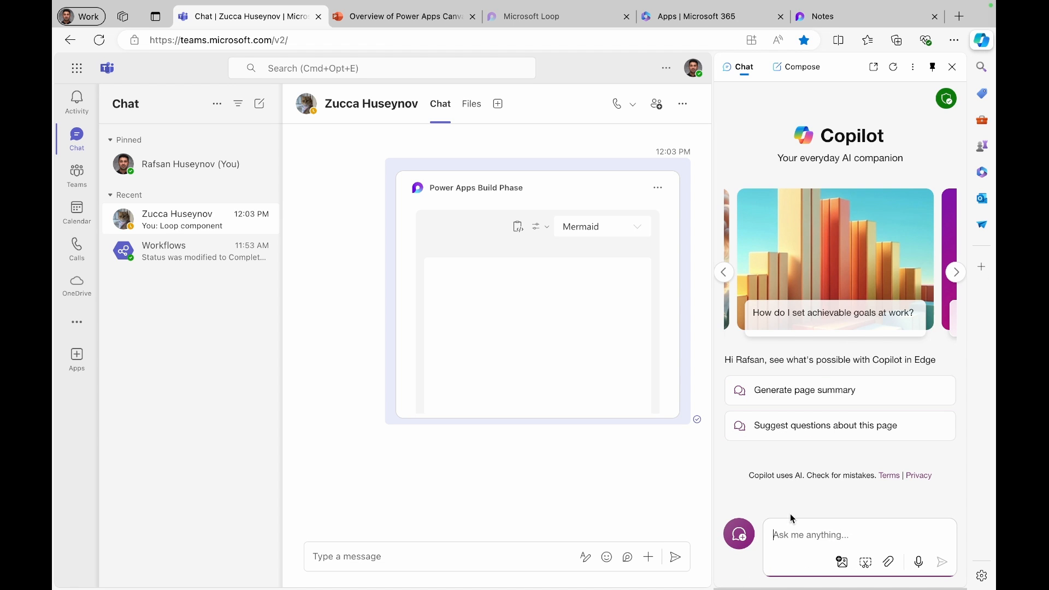
{"action": "left_click", "coordinate": [788, 543]}
{"action": "type", "text": "Create HTML code for HTTP action in Power Automate"}
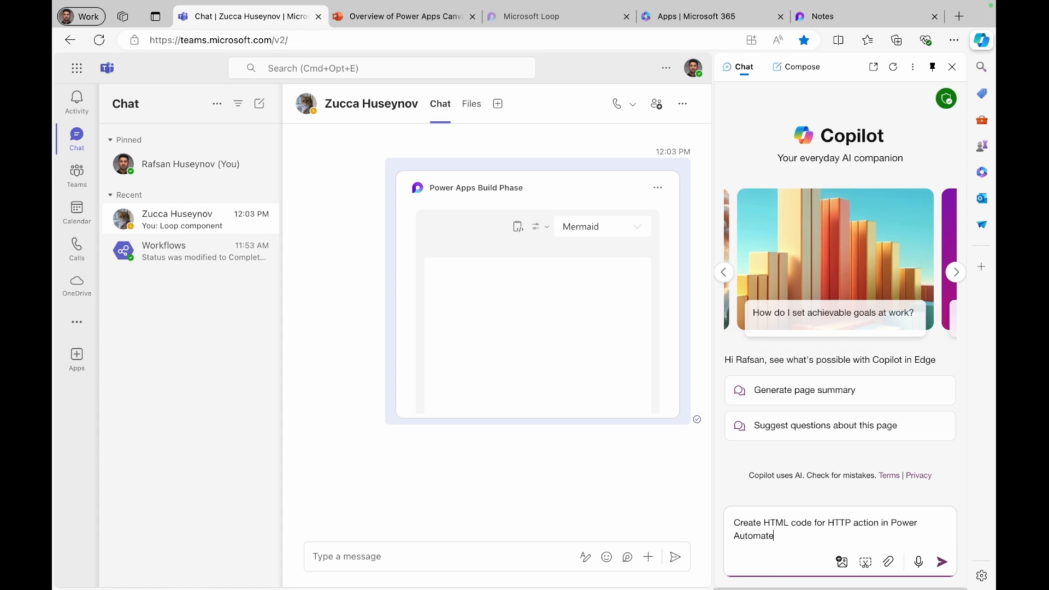
{"action": "key", "text": "Return"}
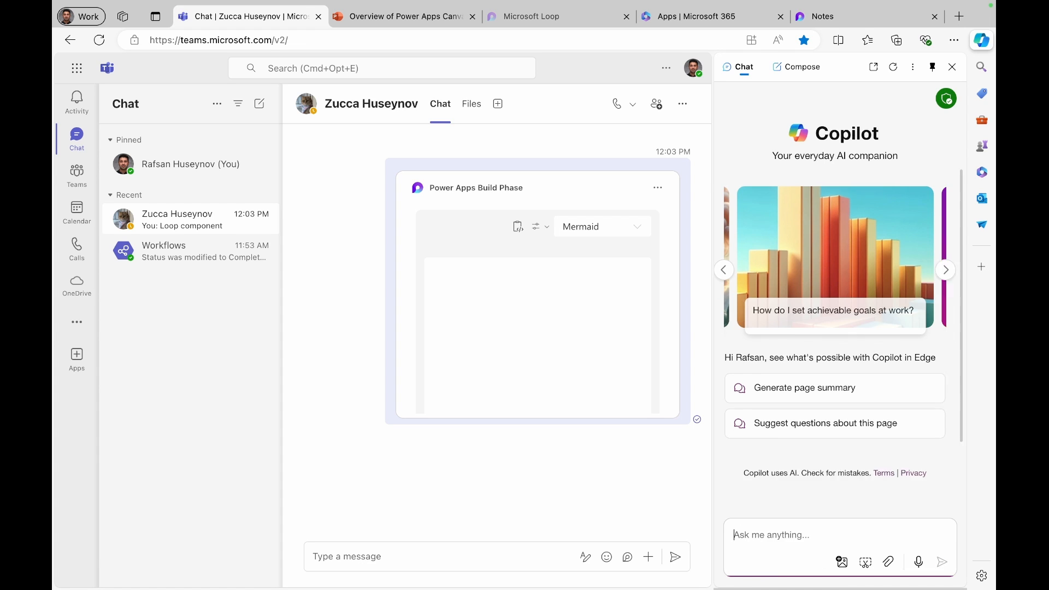
{"action": "left_click", "coordinate": [931, 162]}
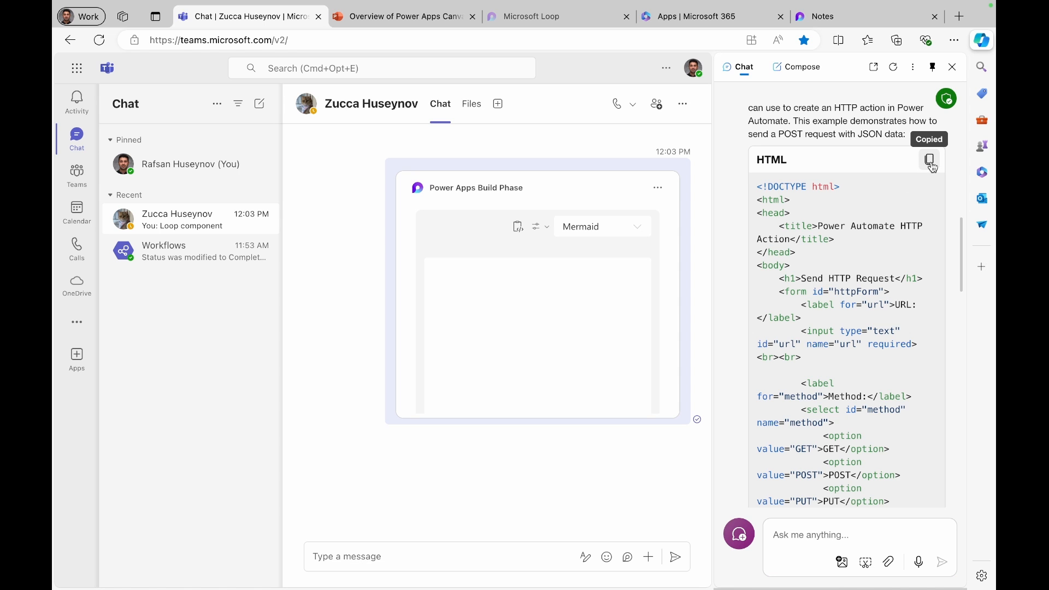
{"action": "left_click", "coordinate": [952, 66]}
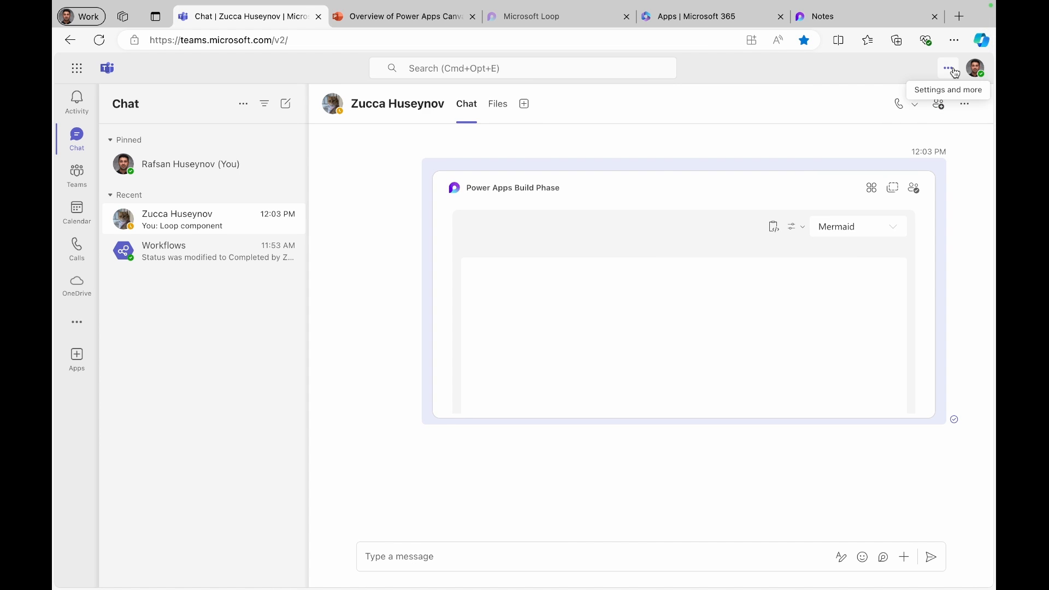
Step: Set the code block's language to HTML and paste the copied code into it
{"action": "left_click", "coordinate": [896, 220]}
{"action": "scroll", "coordinate": [846, 268], "scroll_direction": "down", "scroll_amount": 3}
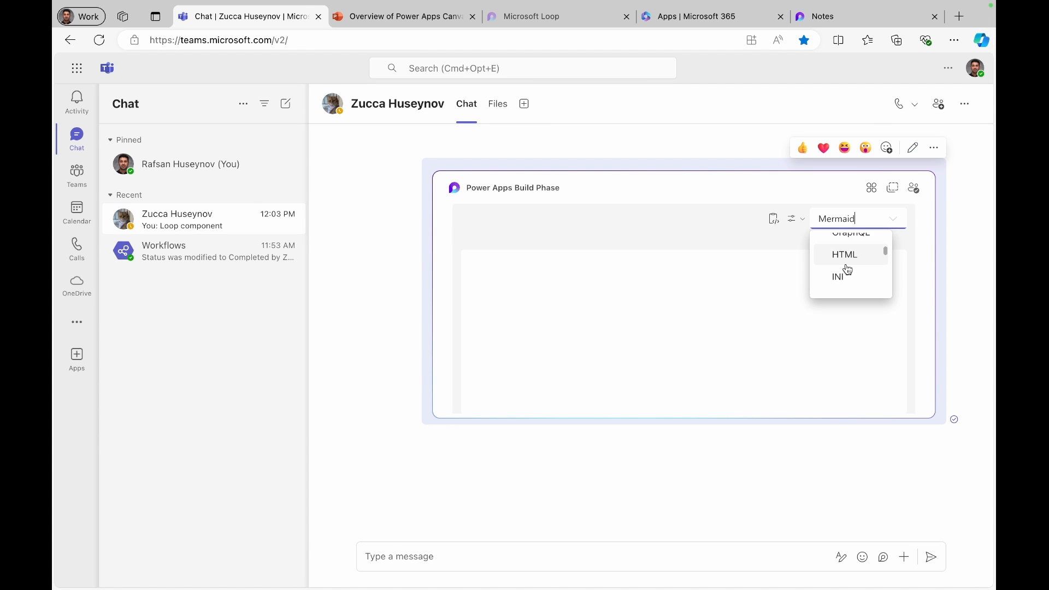
{"action": "left_click", "coordinate": [851, 255]}
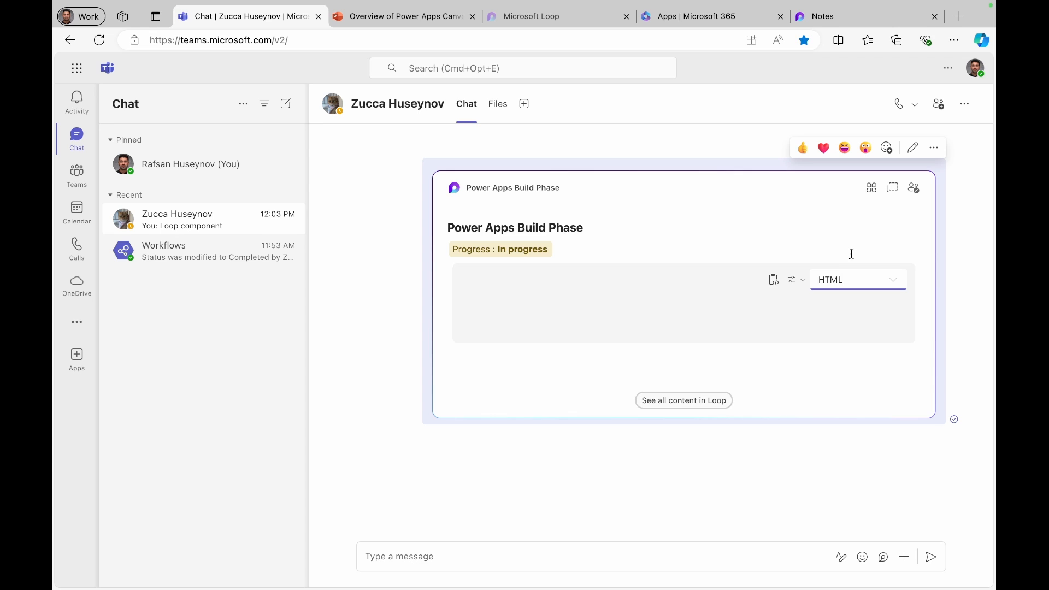
{"action": "left_click", "coordinate": [608, 311]}
{"action": "key", "text": "super+v"}
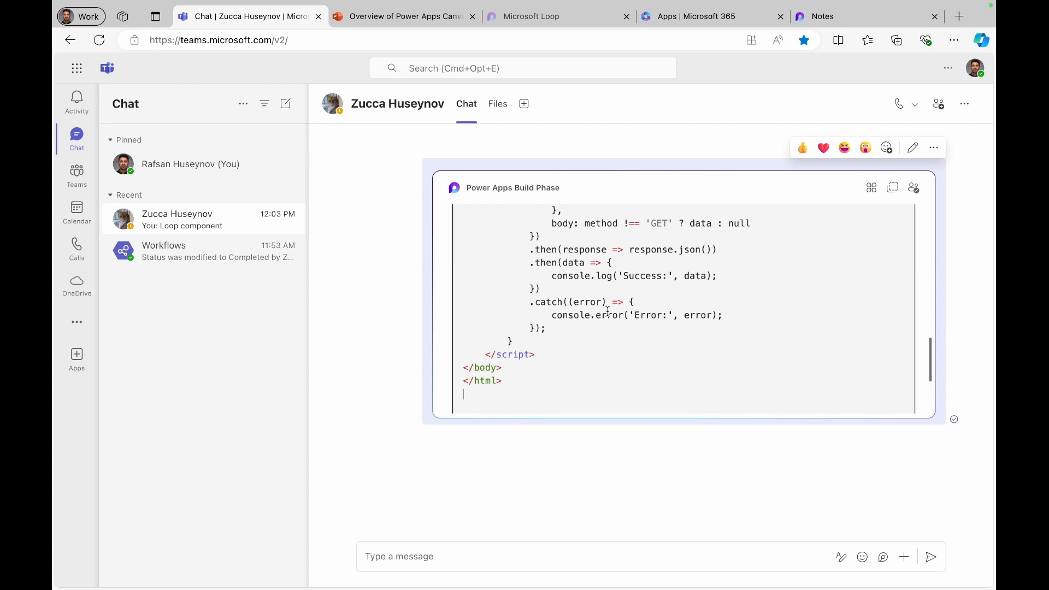
{"action": "scroll", "coordinate": [580, 313], "scroll_direction": "up", "scroll_amount": 5}
{"action": "scroll", "coordinate": [579, 314], "scroll_direction": "up", "scroll_amount": 10}
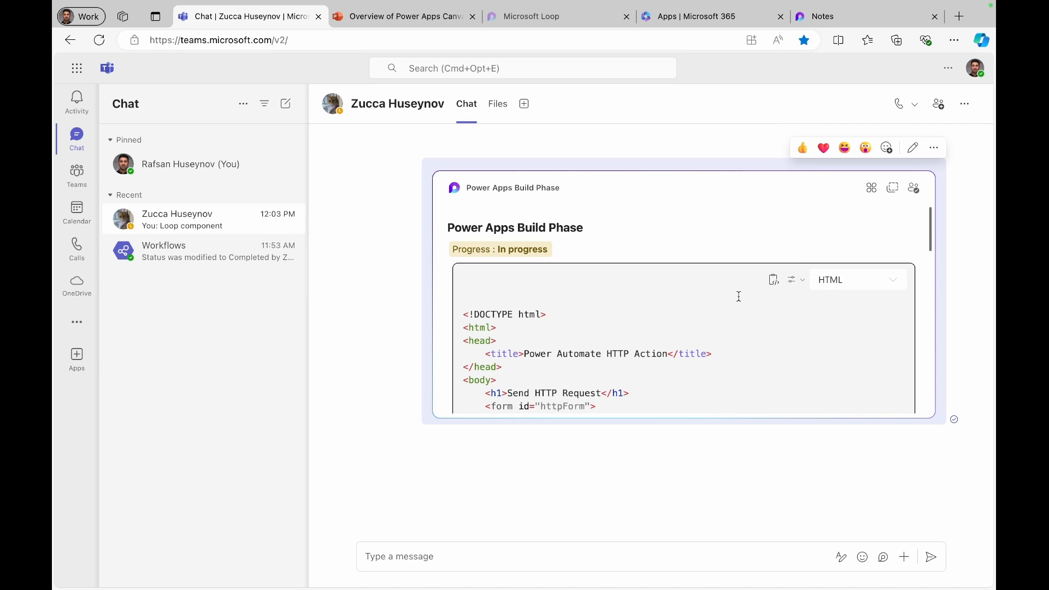
Step: Turn on the line count for the HTML code block and look through the code to its end
{"action": "left_click", "coordinate": [802, 286]}
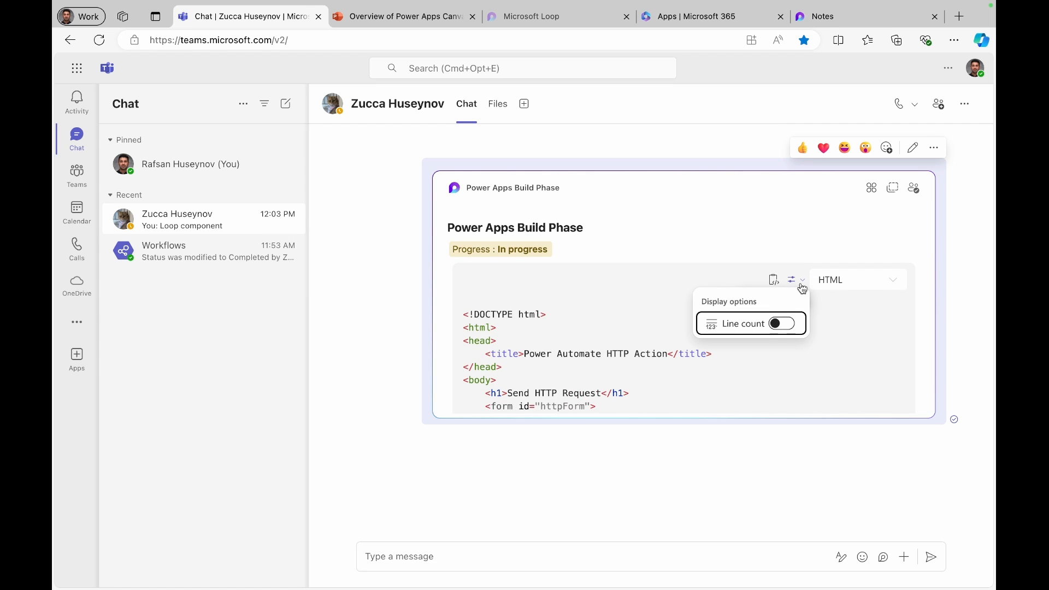
{"action": "left_click", "coordinate": [782, 324]}
{"action": "scroll", "coordinate": [606, 328], "scroll_direction": "down", "scroll_amount": 1}
{"action": "scroll", "coordinate": [606, 328], "scroll_direction": "down", "scroll_amount": 6}
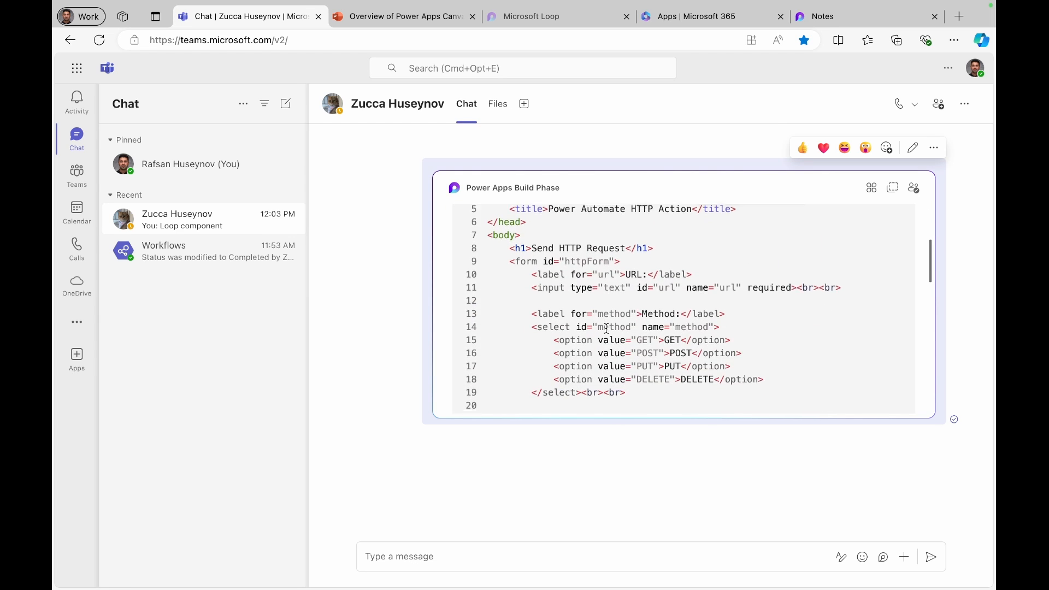
{"action": "scroll", "coordinate": [607, 328], "scroll_direction": "down", "scroll_amount": 8}
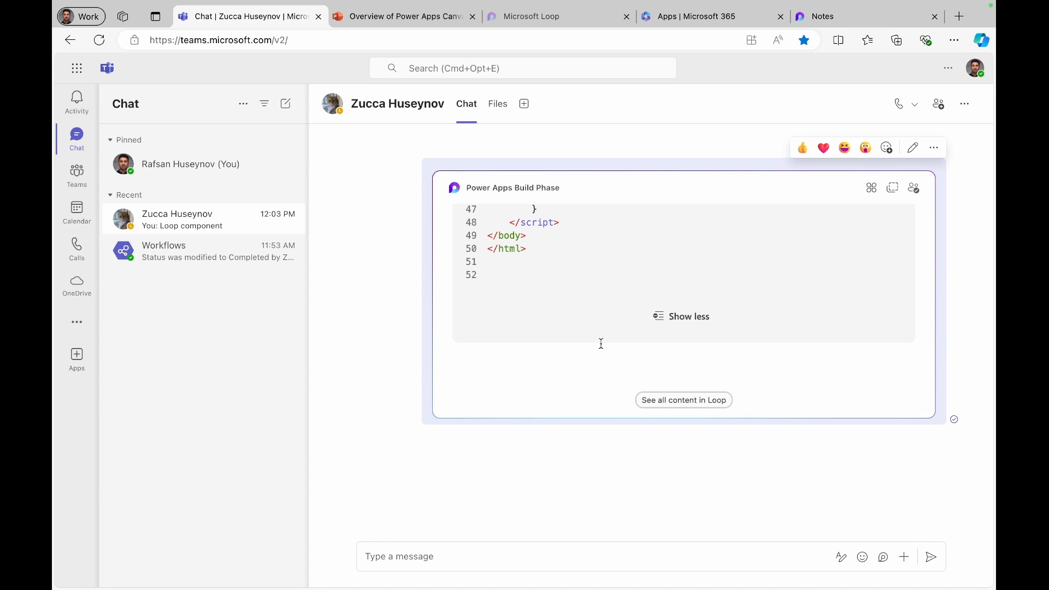
Step: Insert a second code block on a new line below the HTML code
{"action": "left_click", "coordinate": [555, 359]}
{"action": "key", "text": "Return"}
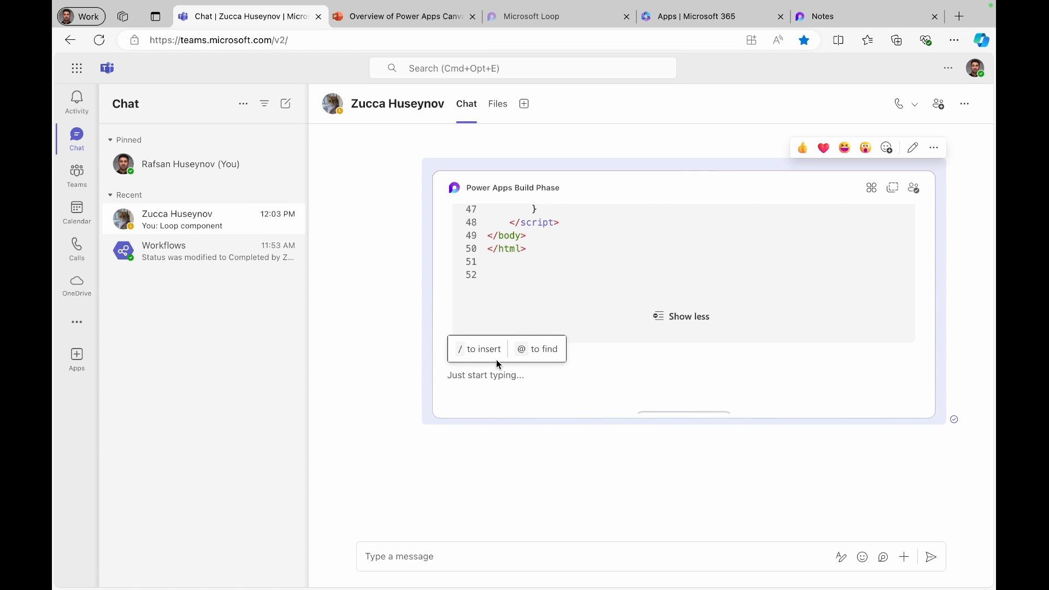
{"action": "type", "text": "/"}
{"action": "scroll", "coordinate": [486, 358], "scroll_direction": "down", "scroll_amount": 3}
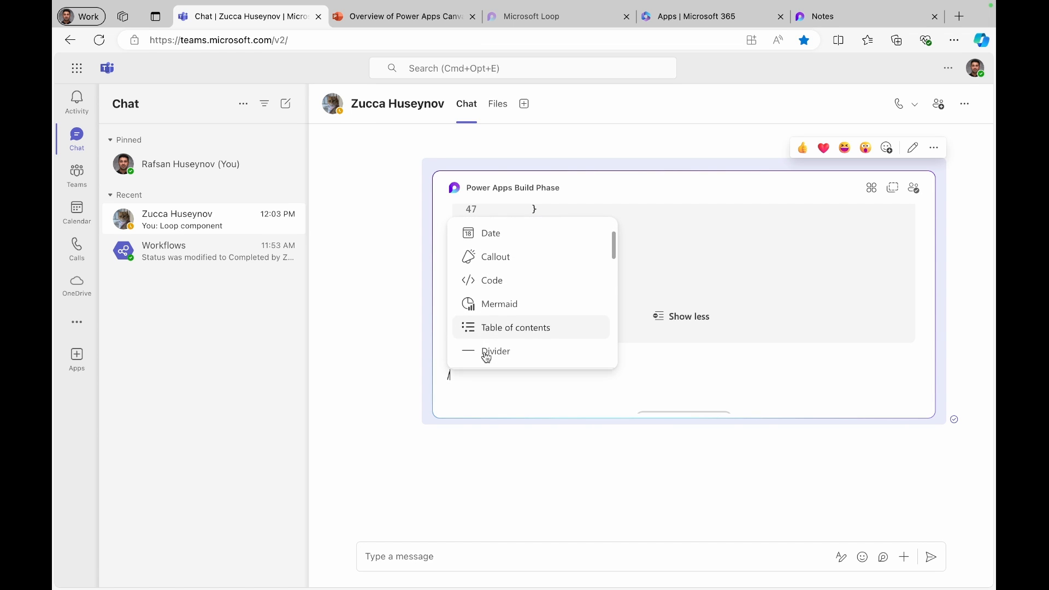
{"action": "left_click", "coordinate": [504, 283]}
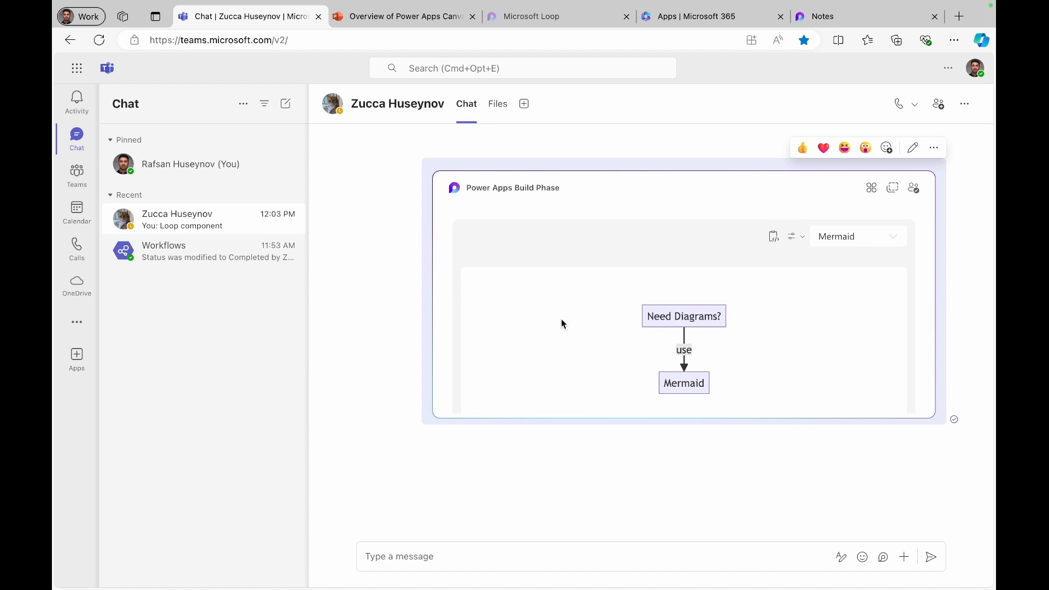
Step: In a new Copilot chat, request "Create mermaid code in Microsoft Loop for Power Automate process flow for new employee onboarding" and copy the code
{"action": "left_click", "coordinate": [981, 44]}
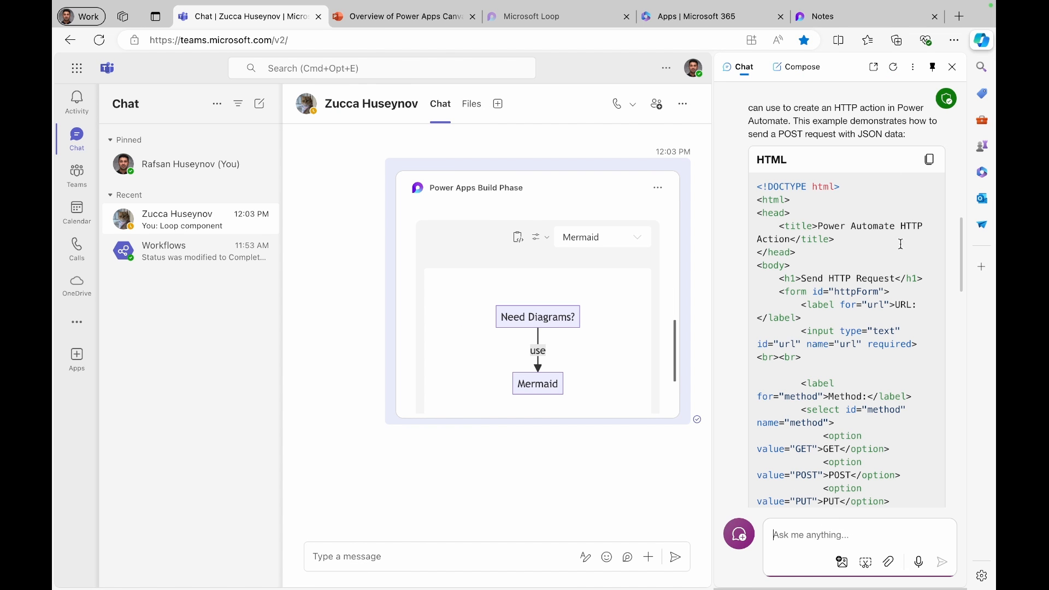
{"action": "left_click", "coordinate": [894, 66]}
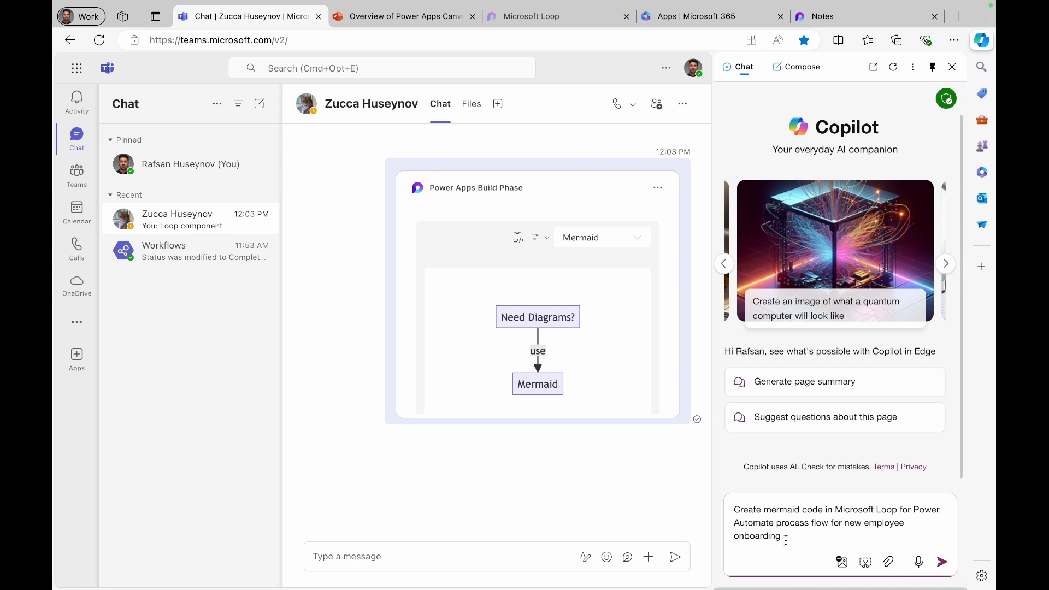
{"action": "left_click", "coordinate": [942, 562]}
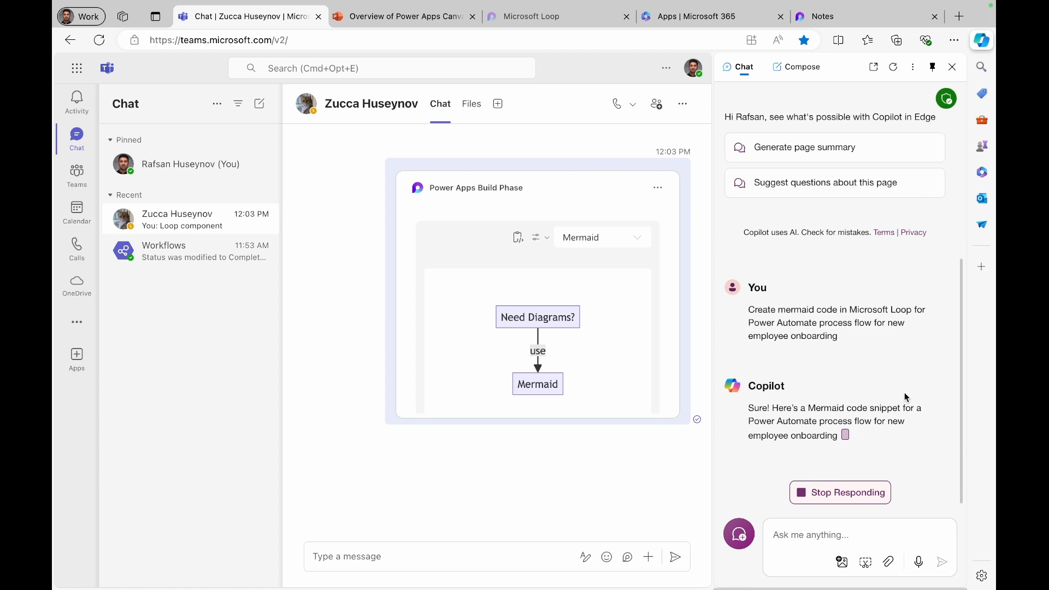
{"action": "left_click", "coordinate": [928, 153]}
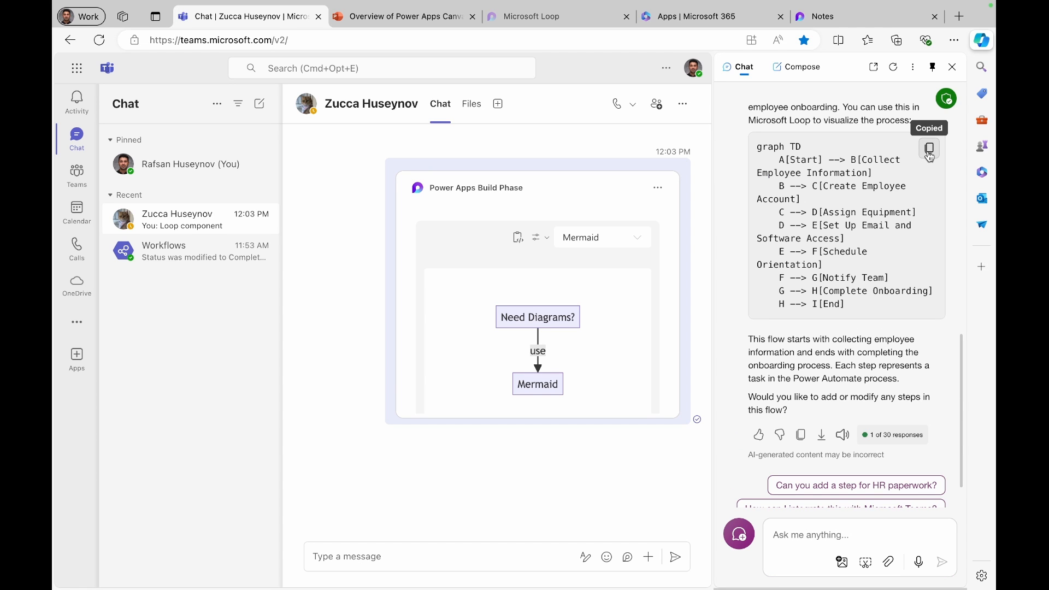
{"action": "left_click", "coordinate": [953, 68]}
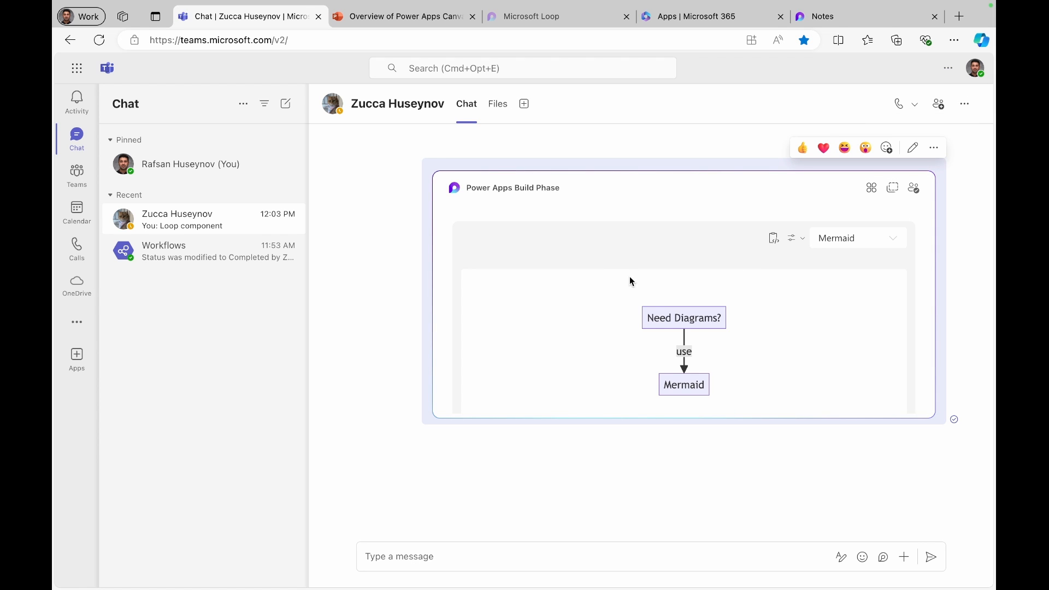
Step: Show the Mermaid block in horizontal split and replace its sample code with the copied onboarding flow code
{"action": "left_click", "coordinate": [795, 238]}
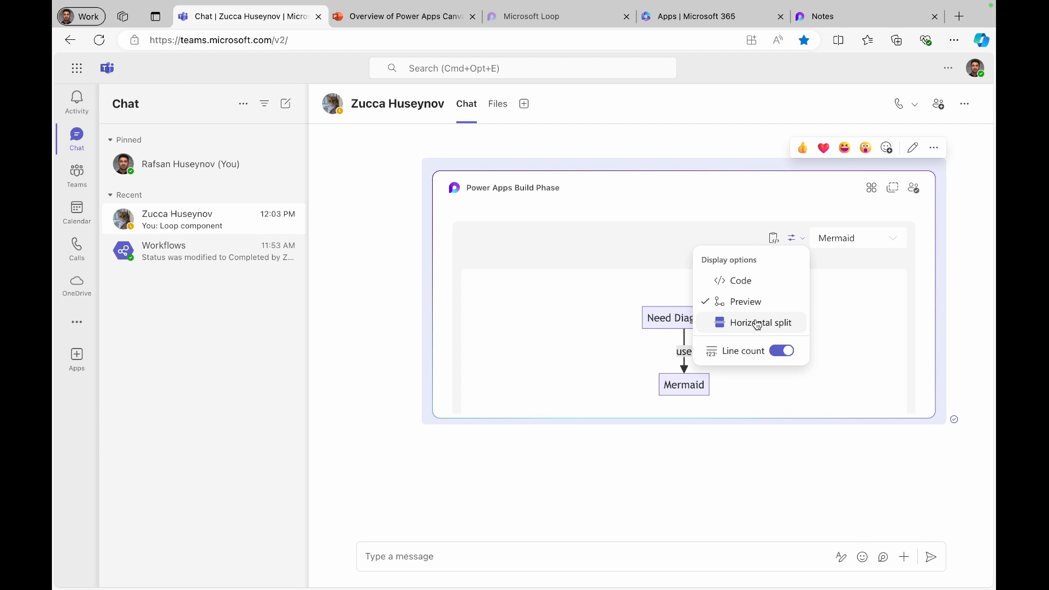
{"action": "left_click", "coordinate": [793, 326]}
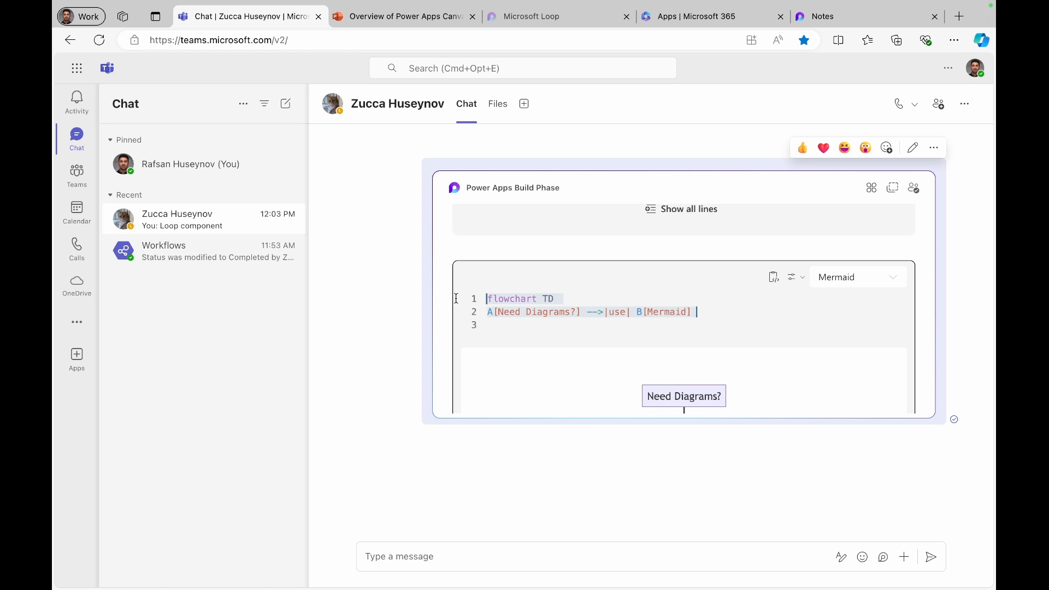
{"action": "key", "text": "super+v"}
{"action": "scroll", "coordinate": [523, 319], "scroll_direction": "down", "scroll_amount": 3}
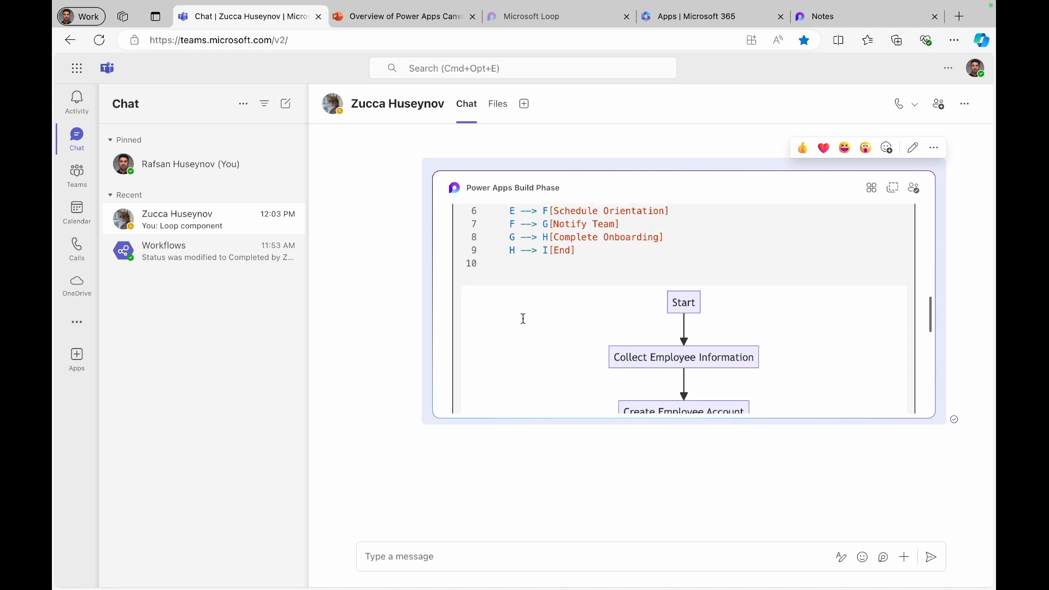
{"action": "scroll", "coordinate": [523, 319], "scroll_direction": "down", "scroll_amount": 3}
{"action": "scroll", "coordinate": [580, 301], "scroll_direction": "up", "scroll_amount": 2}
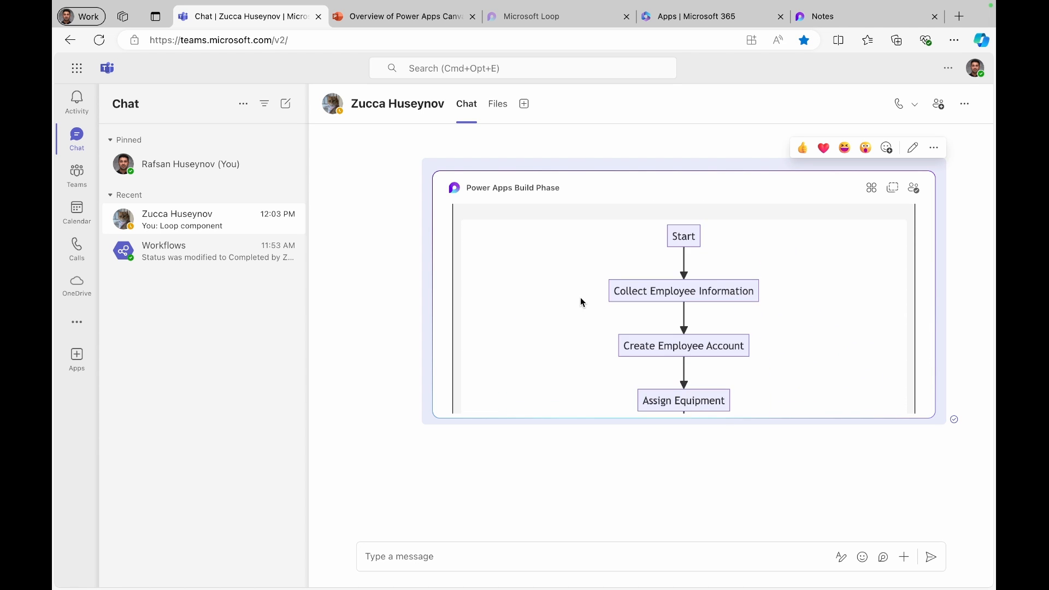
Step: Switch the Mermaid block to the diagram-only Preview display and look through the onboarding flow from Start to End
{"action": "scroll", "coordinate": [581, 297], "scroll_direction": "up", "scroll_amount": 5}
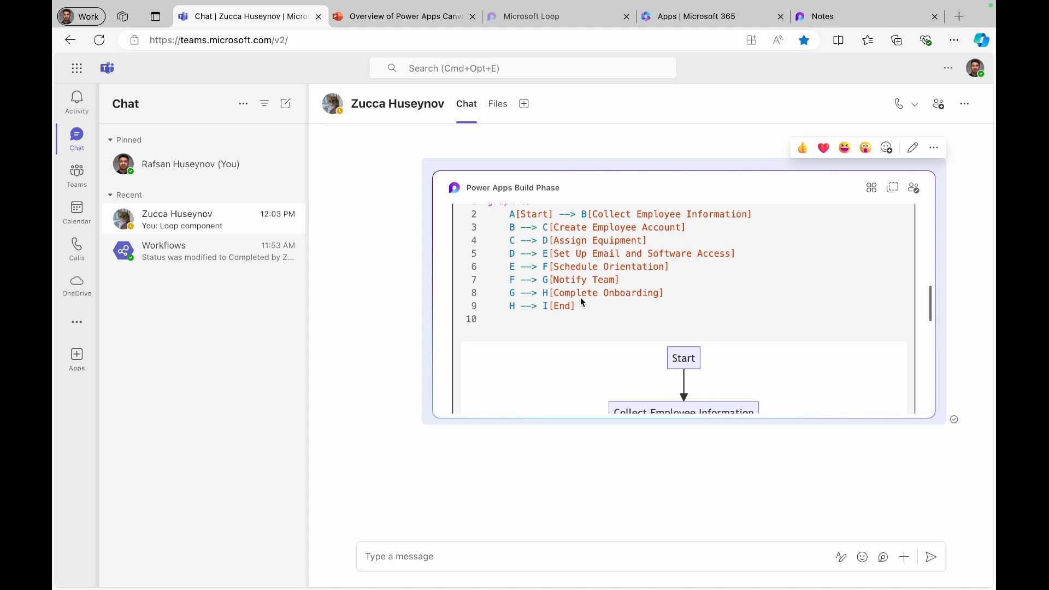
{"action": "left_click", "coordinate": [796, 295]}
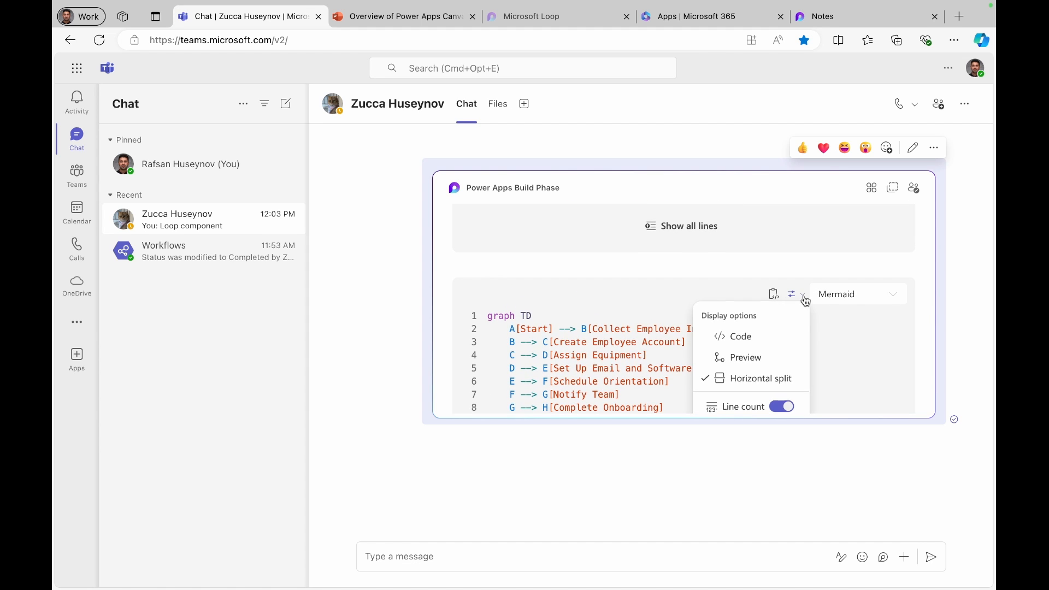
{"action": "left_click", "coordinate": [746, 358]}
{"action": "scroll", "coordinate": [627, 314], "scroll_direction": "down", "scroll_amount": 5}
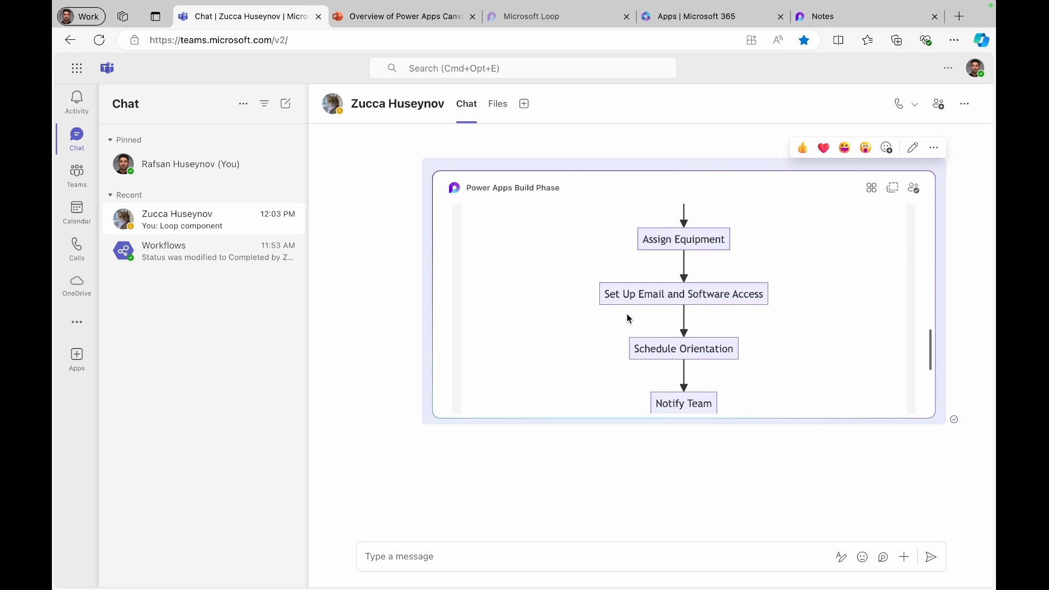
{"action": "scroll", "coordinate": [627, 316], "scroll_direction": "up", "scroll_amount": 5}
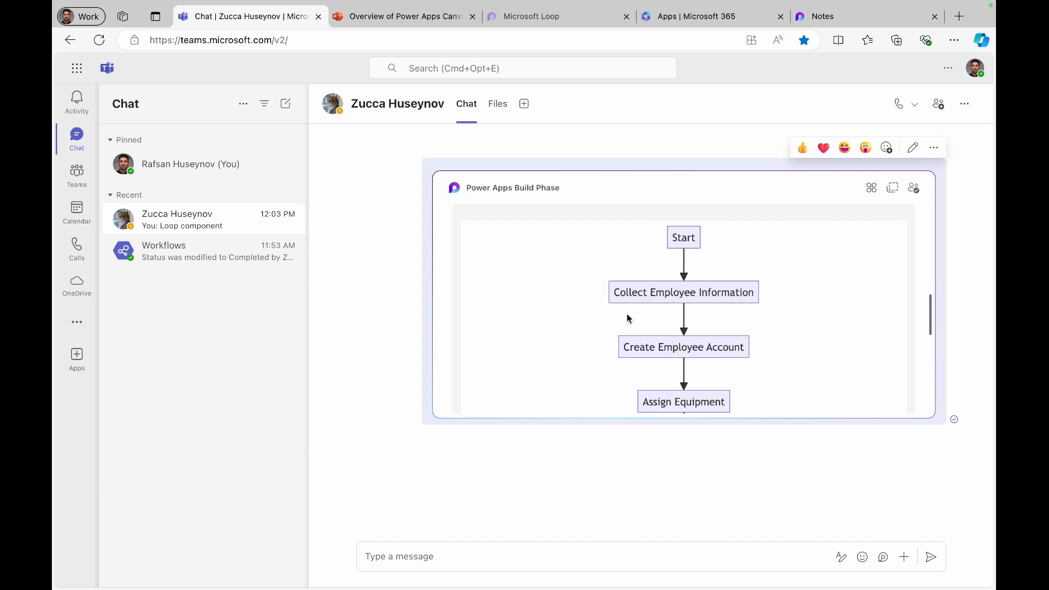
{"action": "scroll", "coordinate": [627, 316], "scroll_direction": "down", "scroll_amount": 6}
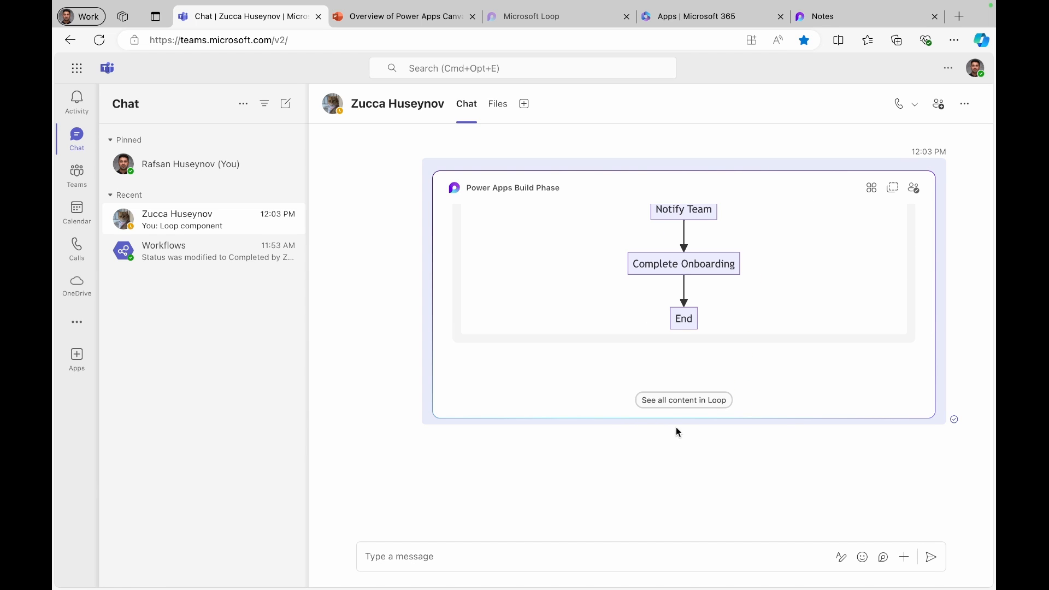
Step: Open the full Power Apps Build Phase component in Loop and review it to its end with all HTML code lines shown
{"action": "left_click", "coordinate": [683, 401]}
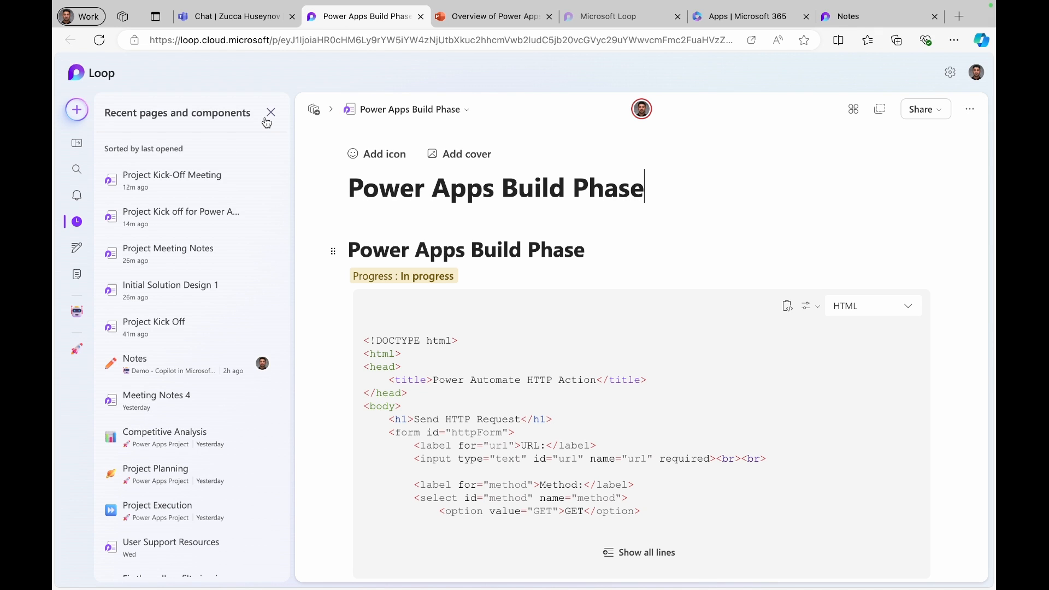
{"action": "left_click", "coordinate": [270, 114]}
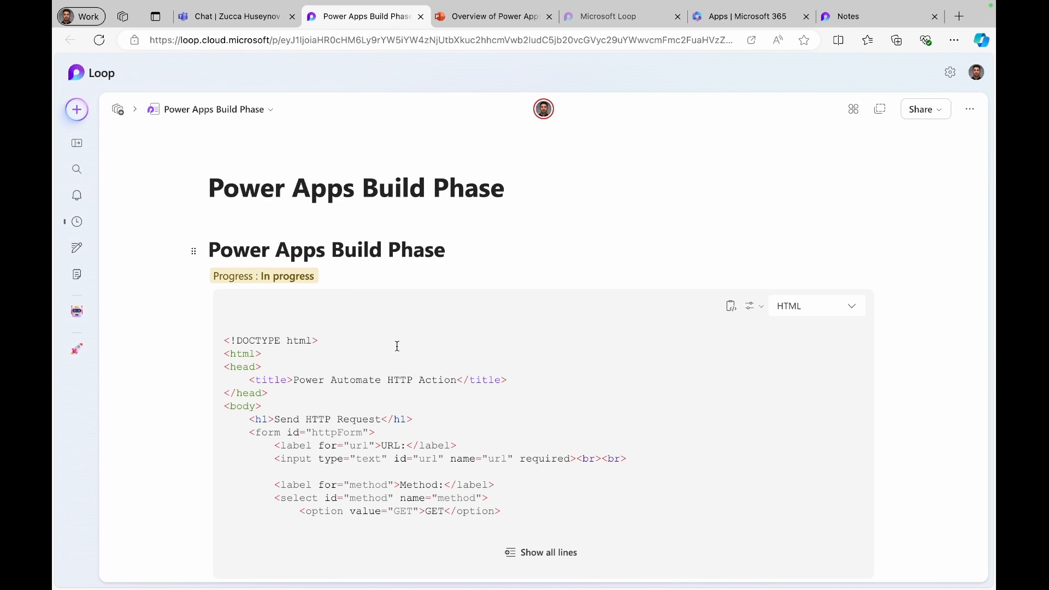
{"action": "scroll", "coordinate": [397, 346], "scroll_direction": "down", "scroll_amount": 5}
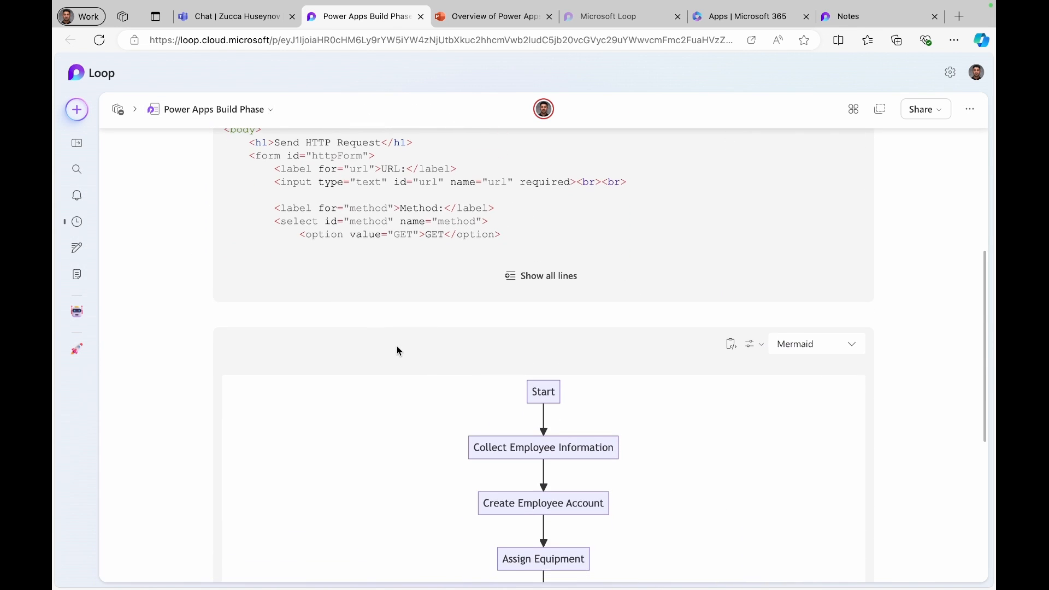
{"action": "left_click", "coordinate": [552, 274]}
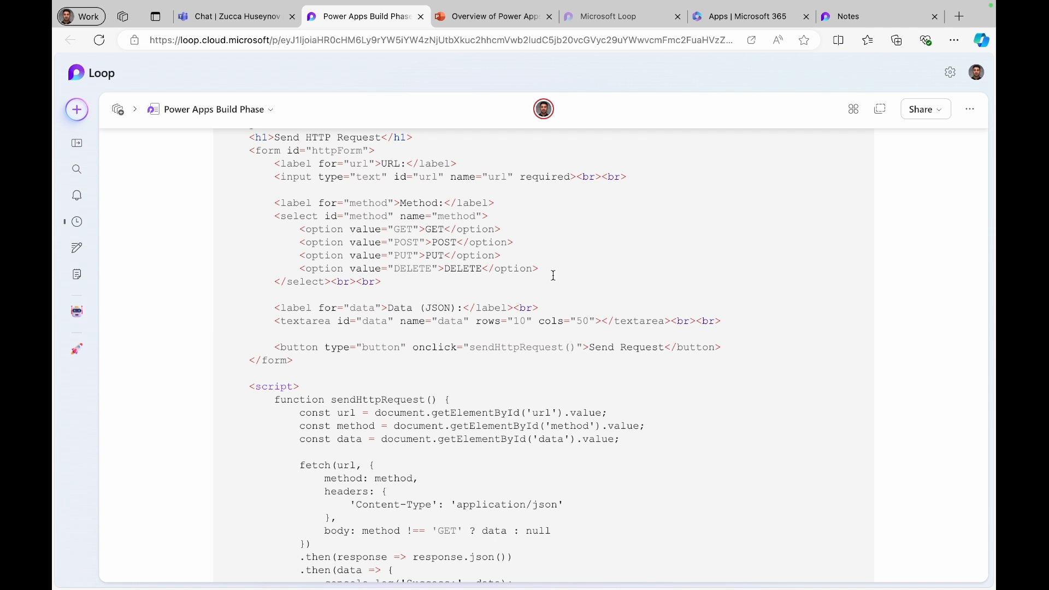
{"action": "scroll", "coordinate": [535, 359], "scroll_direction": "down", "scroll_amount": 15}
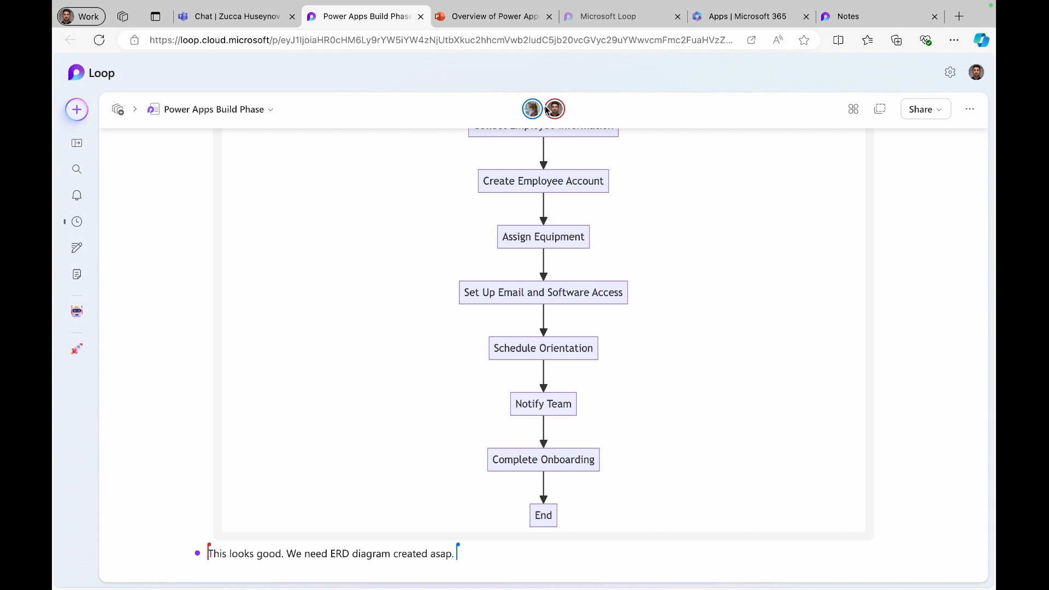
Step: Check who has the Loop page open, its share options, its shared locations and the workspaces it can be added to
{"action": "mouse_move", "coordinate": [553, 112]}
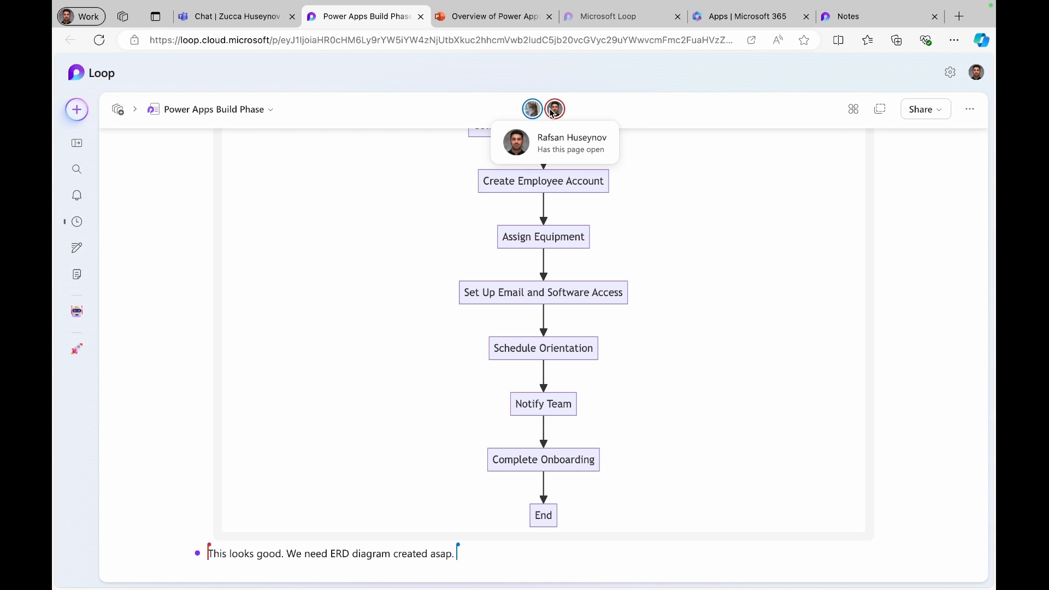
{"action": "scroll", "coordinate": [456, 275], "scroll_direction": "up", "scroll_amount": 6}
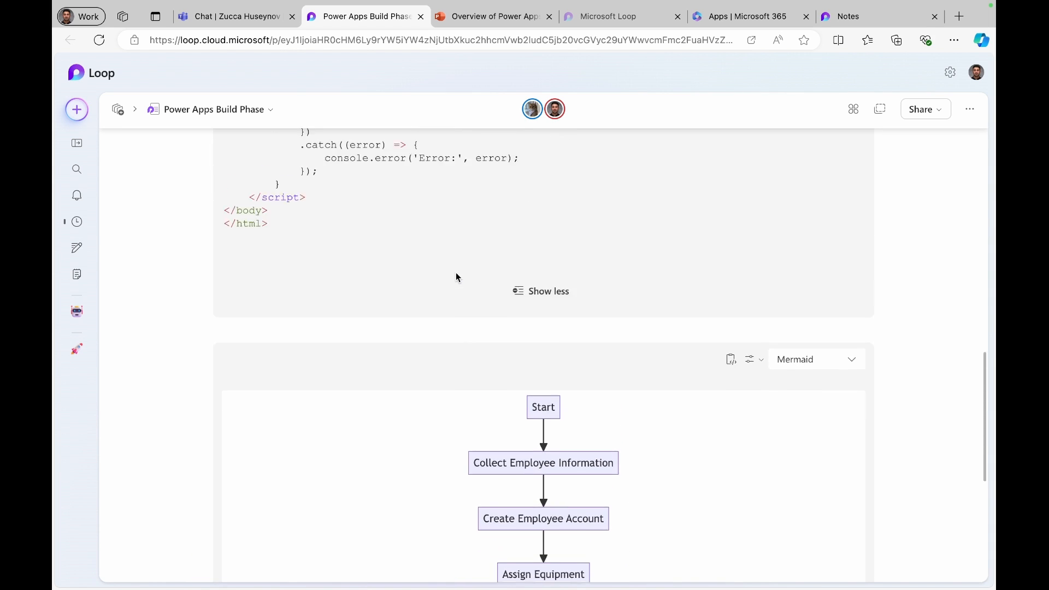
{"action": "scroll", "coordinate": [457, 276], "scroll_direction": "up", "scroll_amount": 5}
{"action": "scroll", "coordinate": [457, 276], "scroll_direction": "up", "scroll_amount": 8}
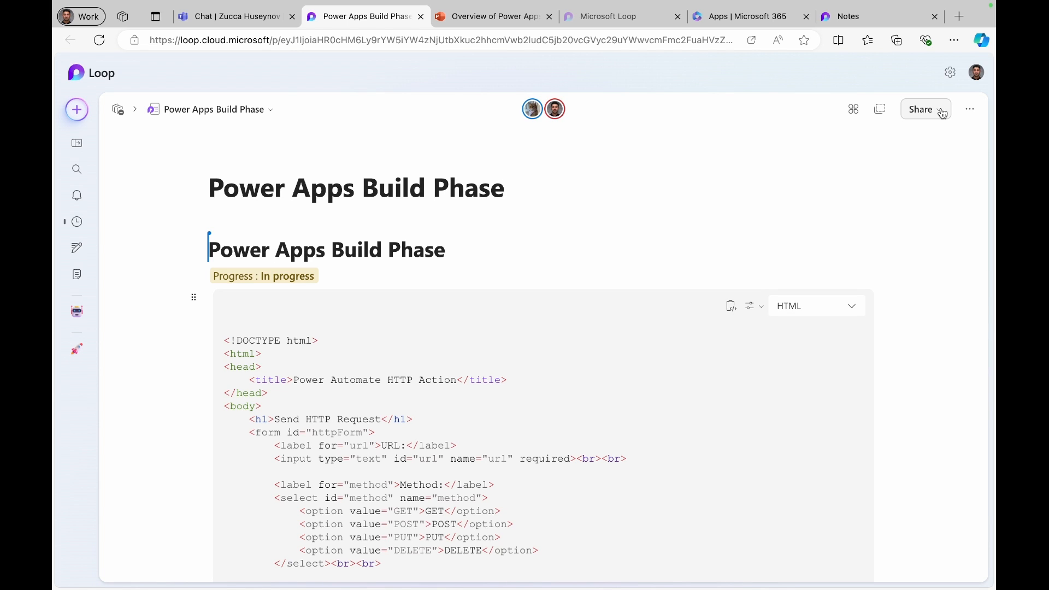
{"action": "left_click", "coordinate": [942, 113]}
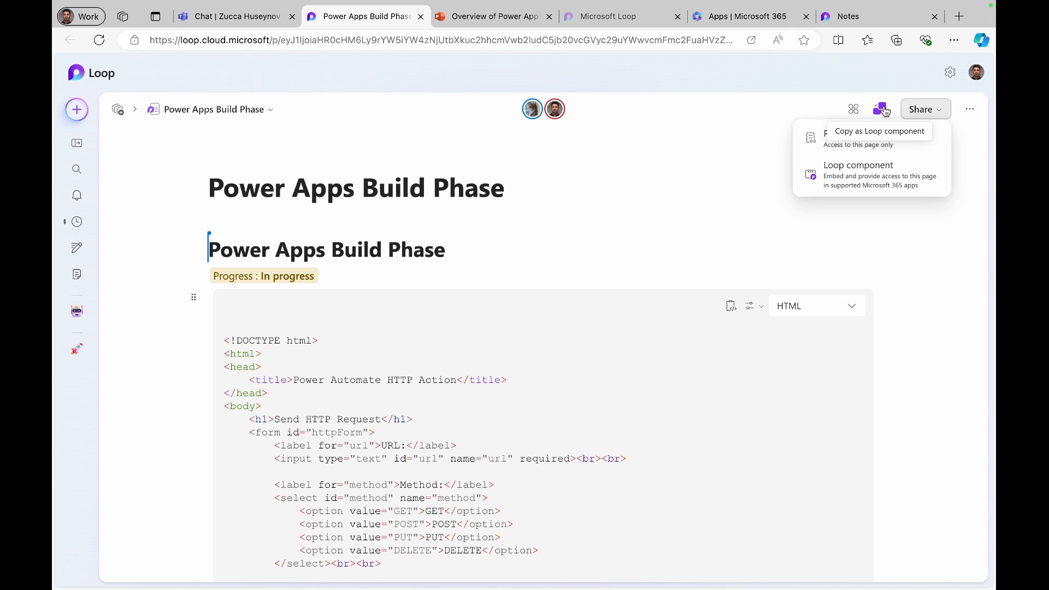
{"action": "left_click", "coordinate": [857, 111]}
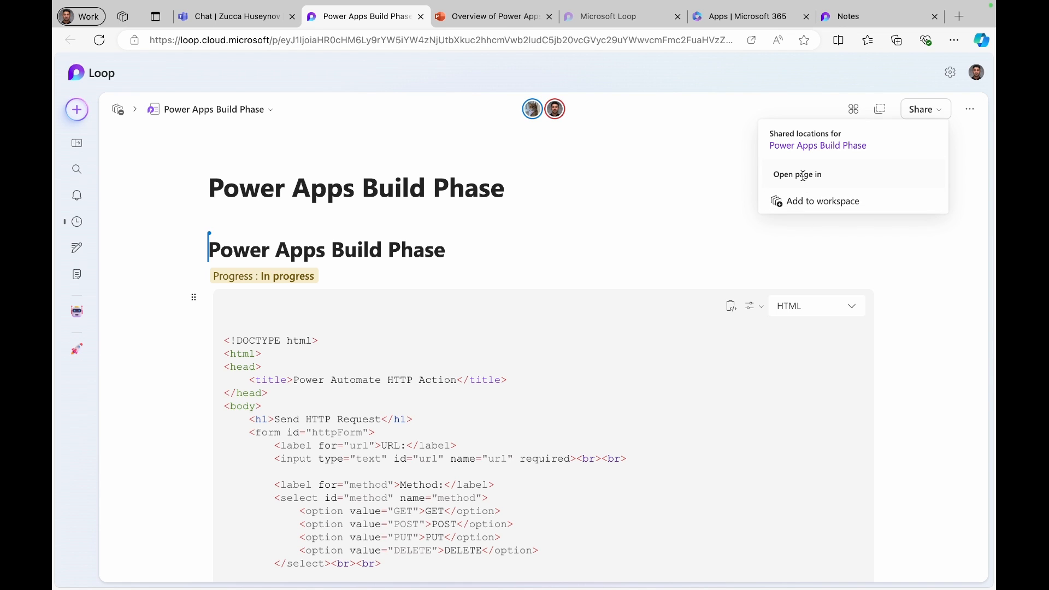
{"action": "left_click", "coordinate": [801, 205]}
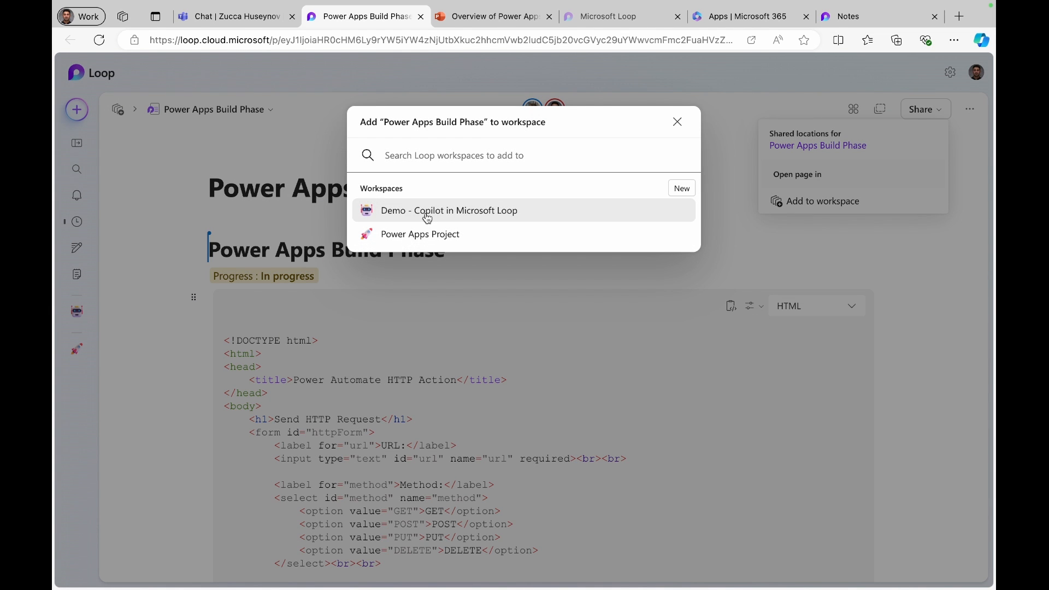
{"action": "left_click", "coordinate": [677, 122]}
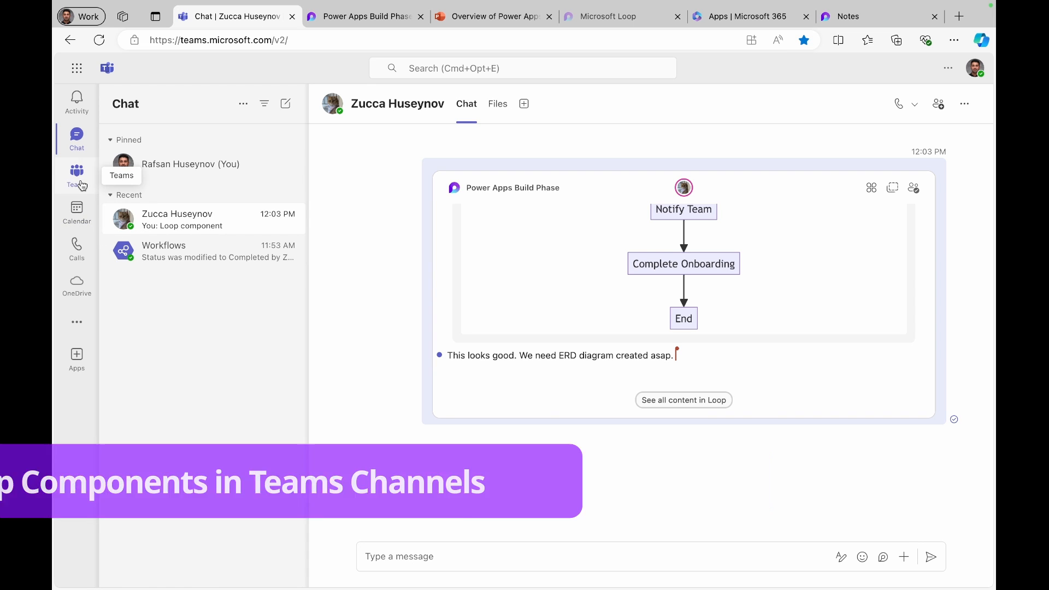
Step: In the Demo team's General channel, start a post titled "Training for Citizen Developers" with a Copilot in Power Apps training announcement and a Loop paragraph
{"action": "left_click", "coordinate": [82, 185]}
{"action": "left_click", "coordinate": [412, 560]}
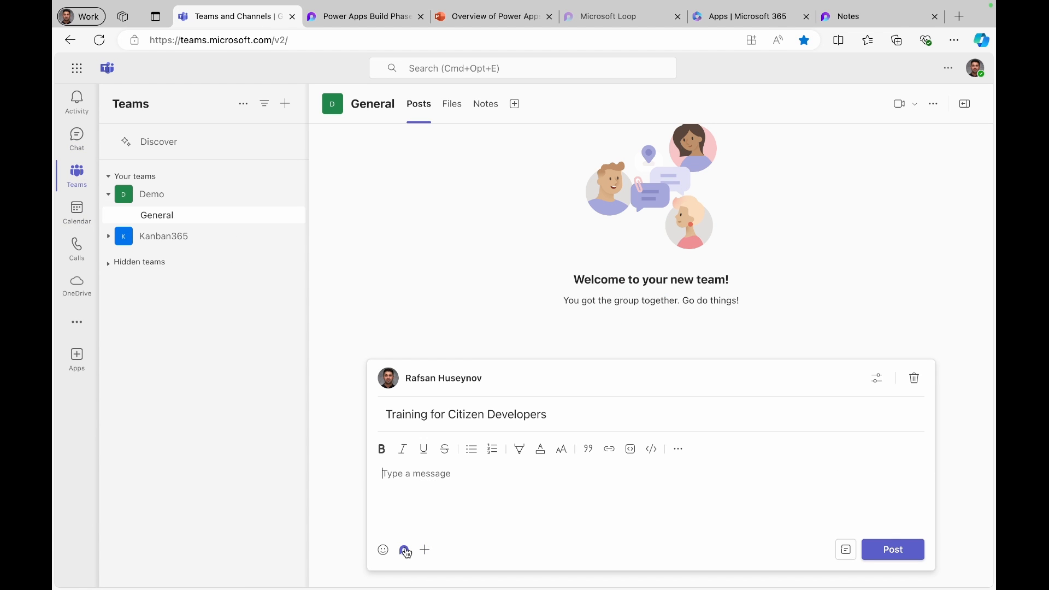
{"action": "left_click", "coordinate": [404, 550]}
{"action": "scroll", "coordinate": [481, 463], "scroll_direction": "down", "scroll_amount": 4}
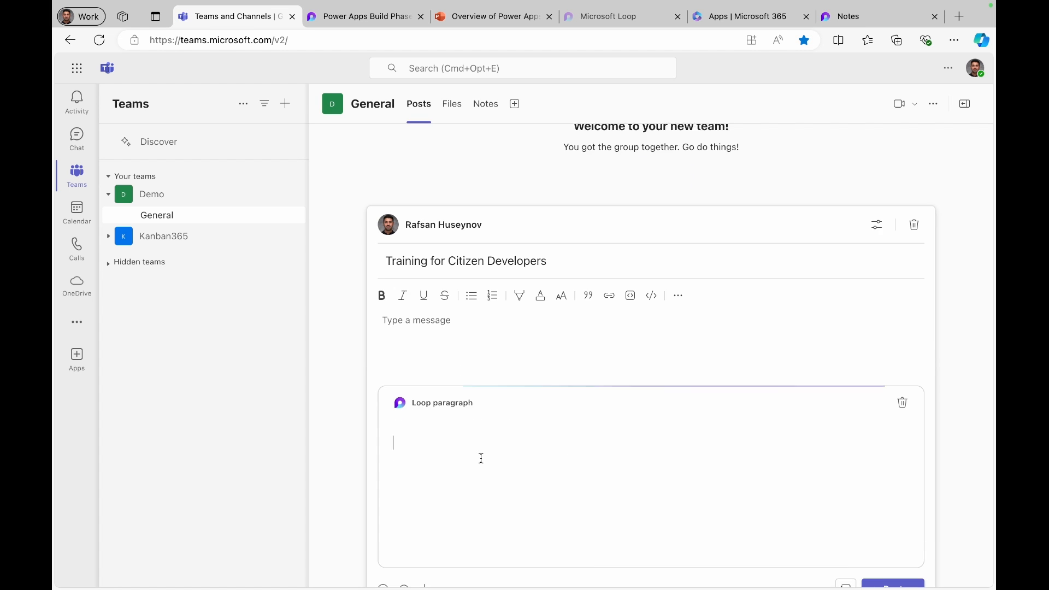
Step: Insert a task list titled "Tasks" in the Loop paragraph, with "Finalize the opening slide deck." assigned to the colleague and due September 7, 2024
{"action": "left_click", "coordinate": [403, 421]}
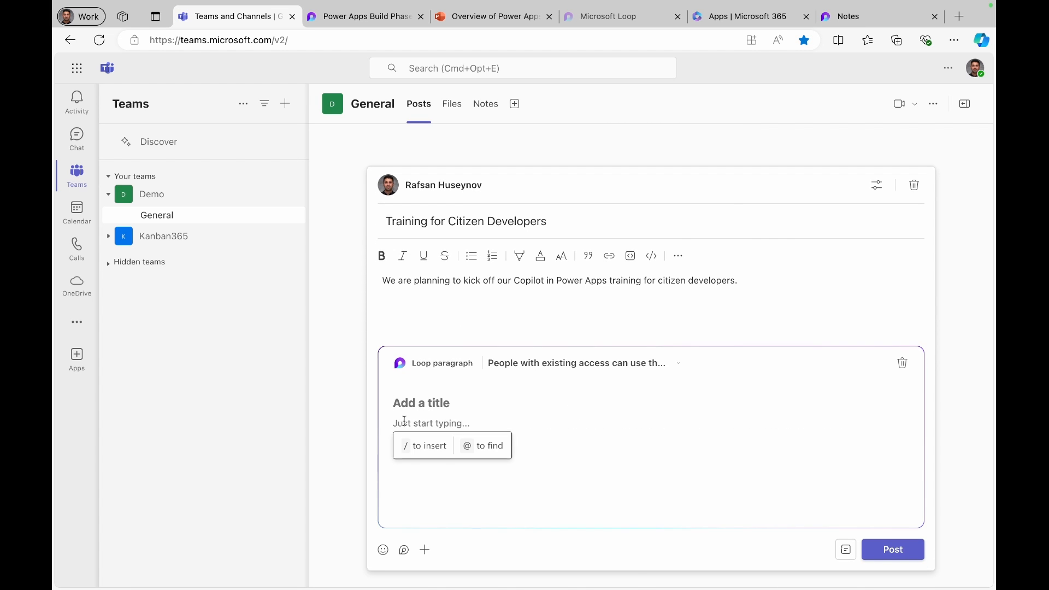
{"action": "type", "text": "/"}
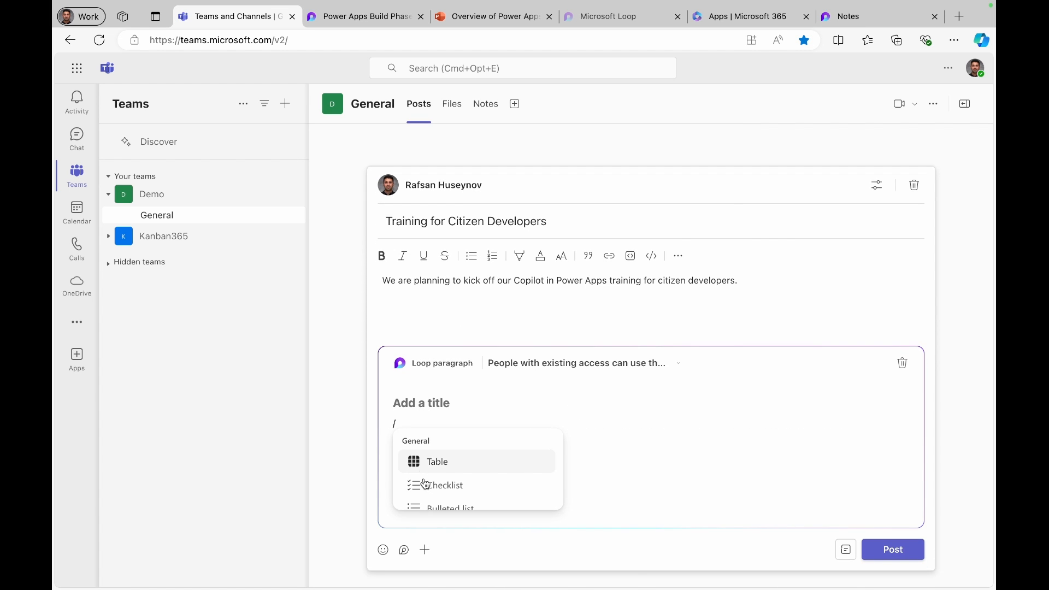
{"action": "scroll", "coordinate": [425, 484], "scroll_direction": "down", "scroll_amount": 2}
{"action": "scroll", "coordinate": [425, 484], "scroll_direction": "down", "scroll_amount": 2}
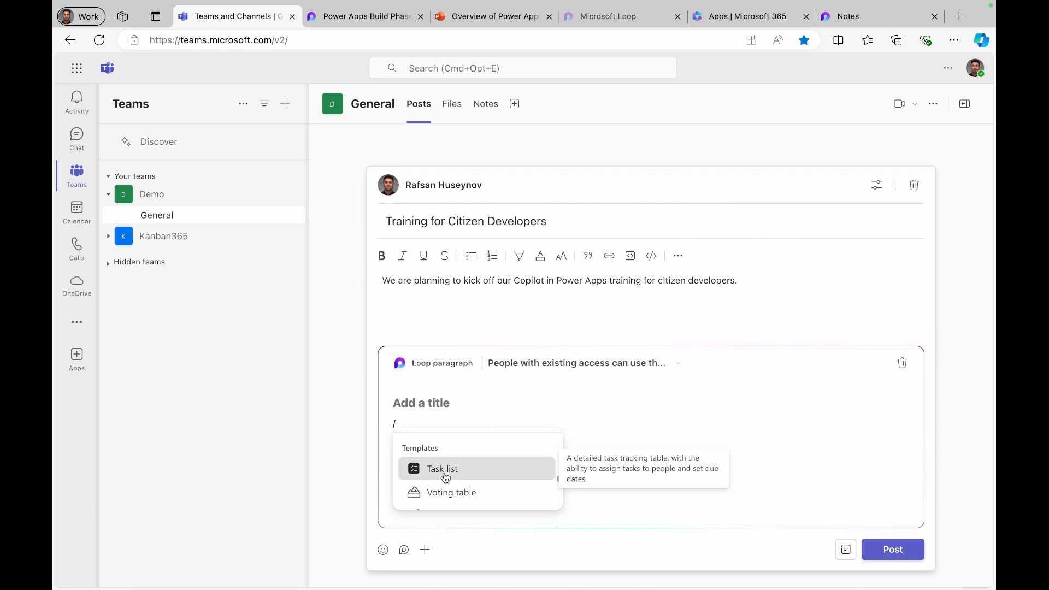
{"action": "left_click", "coordinate": [414, 471]}
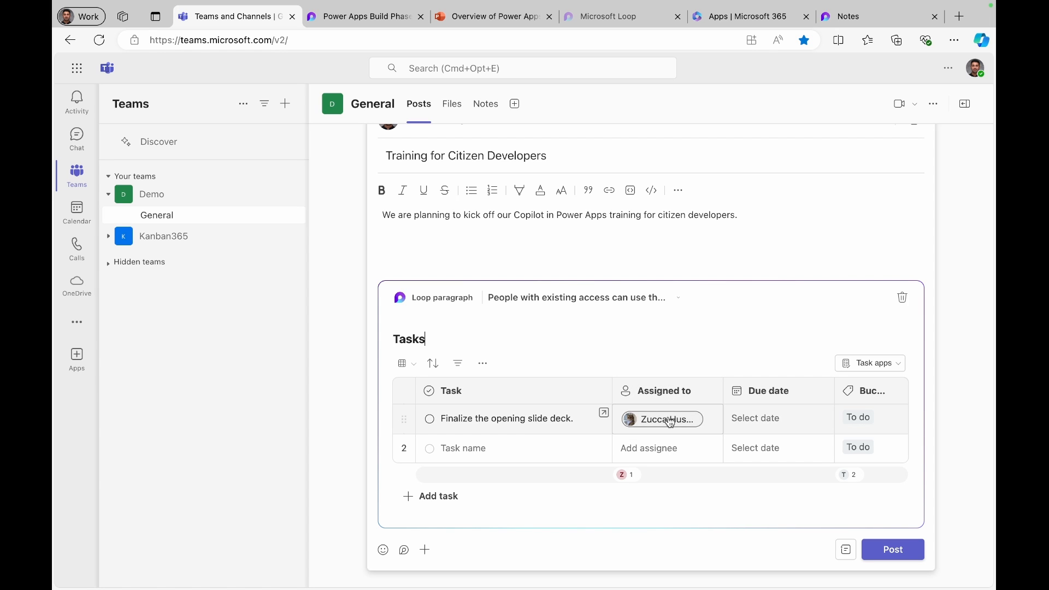
{"action": "left_click", "coordinate": [773, 419]}
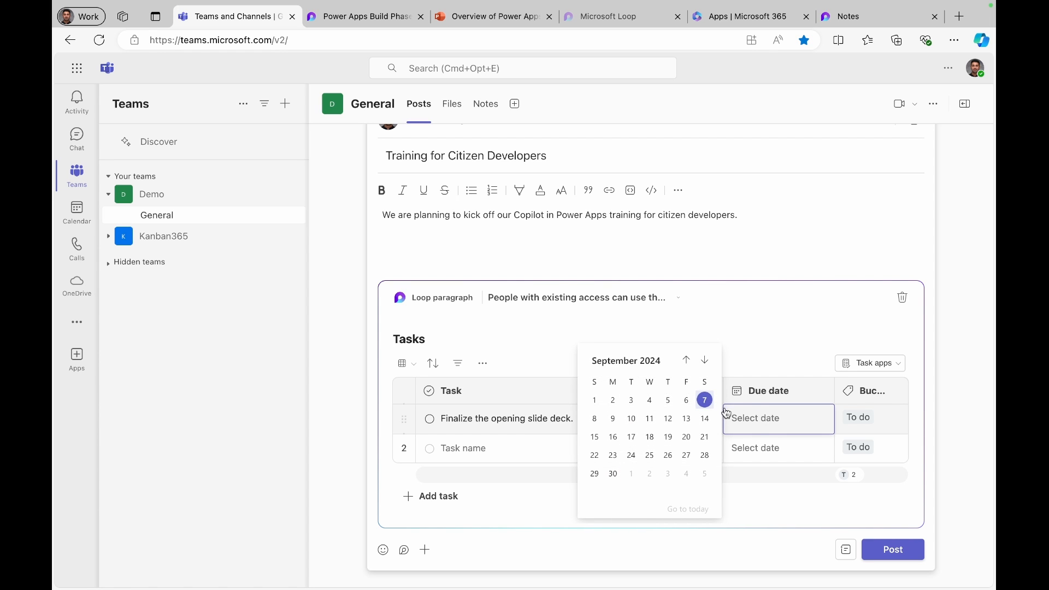
{"action": "left_click", "coordinate": [706, 400]}
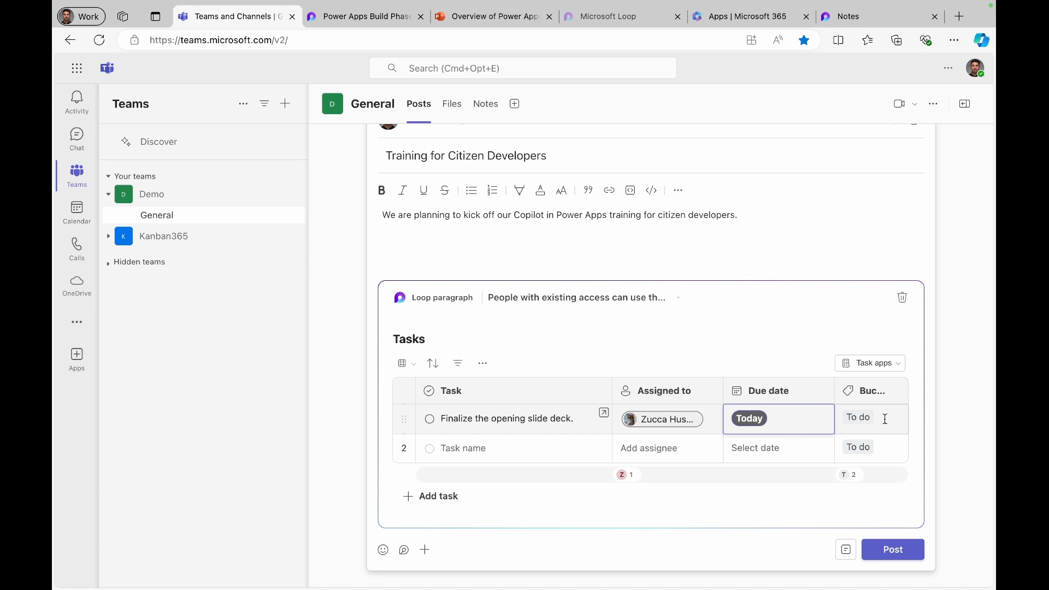
Step: Add a "Done" option to the task list's buckets, leave the first task in "To do" and publish the channel post
{"action": "left_click", "coordinate": [885, 419]}
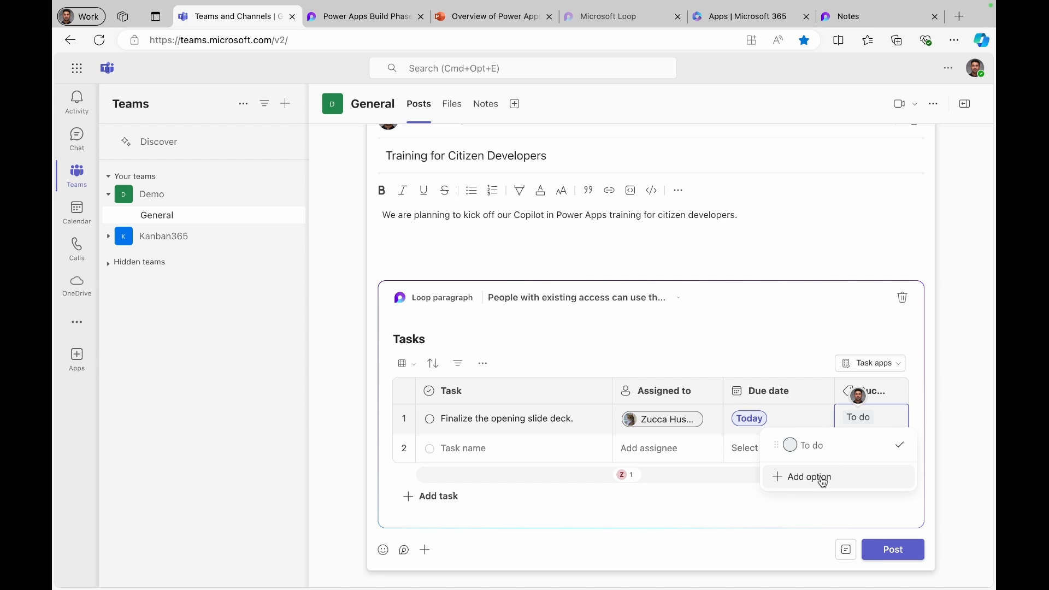
{"action": "left_click", "coordinate": [824, 480]}
{"action": "type", "text": "Do"}
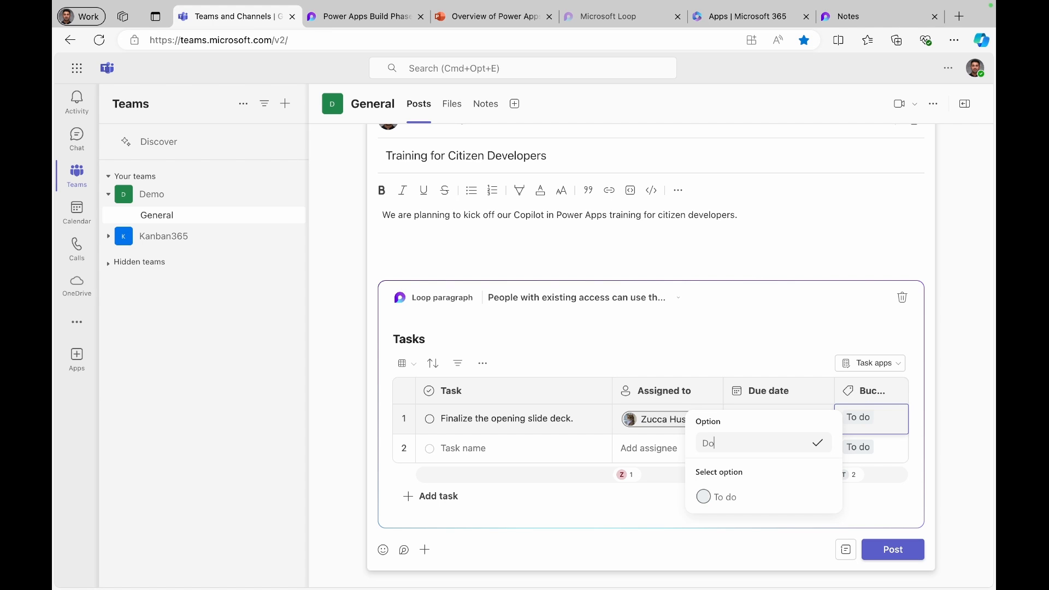
{"action": "type", "text": "ne"}
{"action": "left_click", "coordinate": [818, 443]}
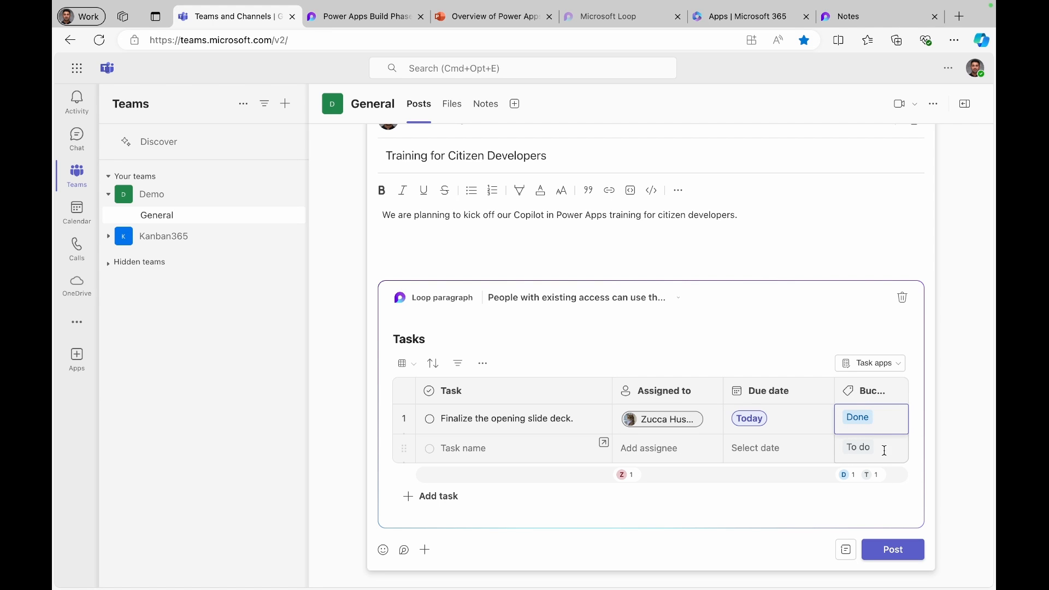
{"action": "left_click", "coordinate": [879, 423]}
{"action": "left_click", "coordinate": [718, 426]}
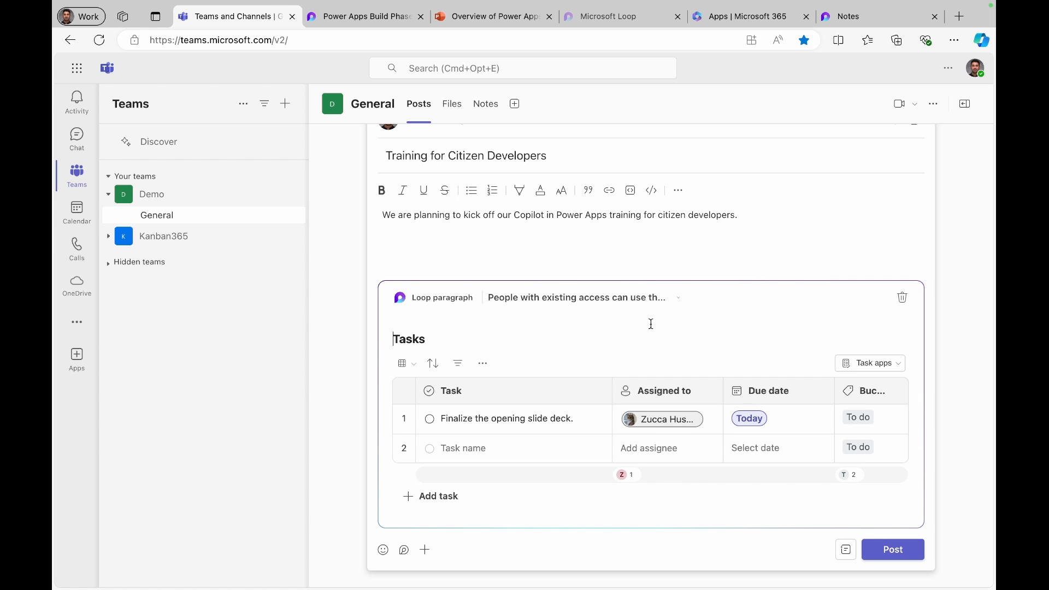
{"action": "left_click", "coordinate": [910, 551]}
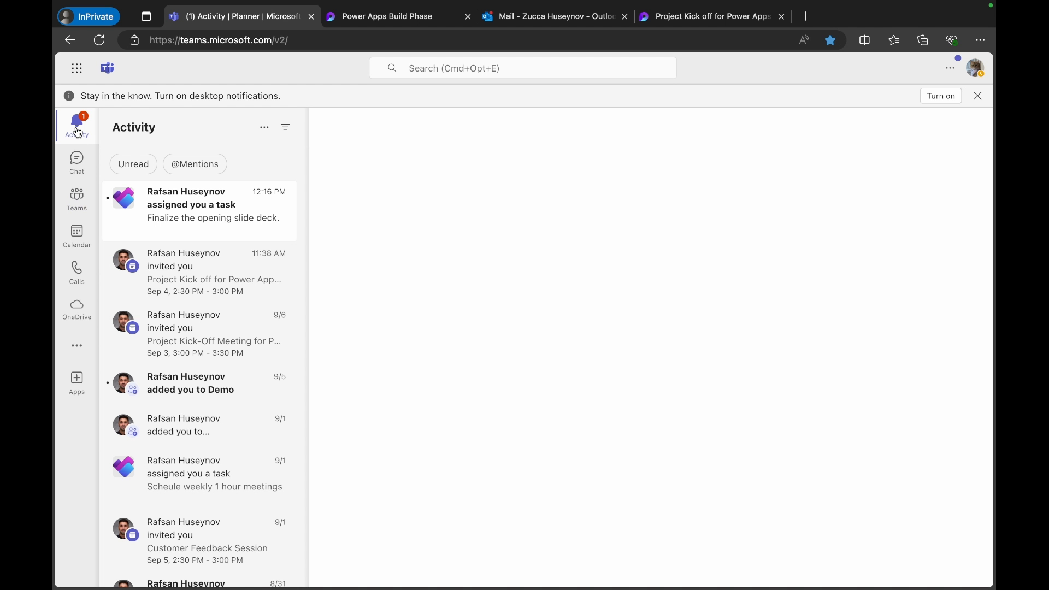
Step: In the assignee's Teams session, open the "Finalize the opening slide deck." assignment from Activity and review it in Planner's My Tasks list
{"action": "left_click", "coordinate": [199, 221]}
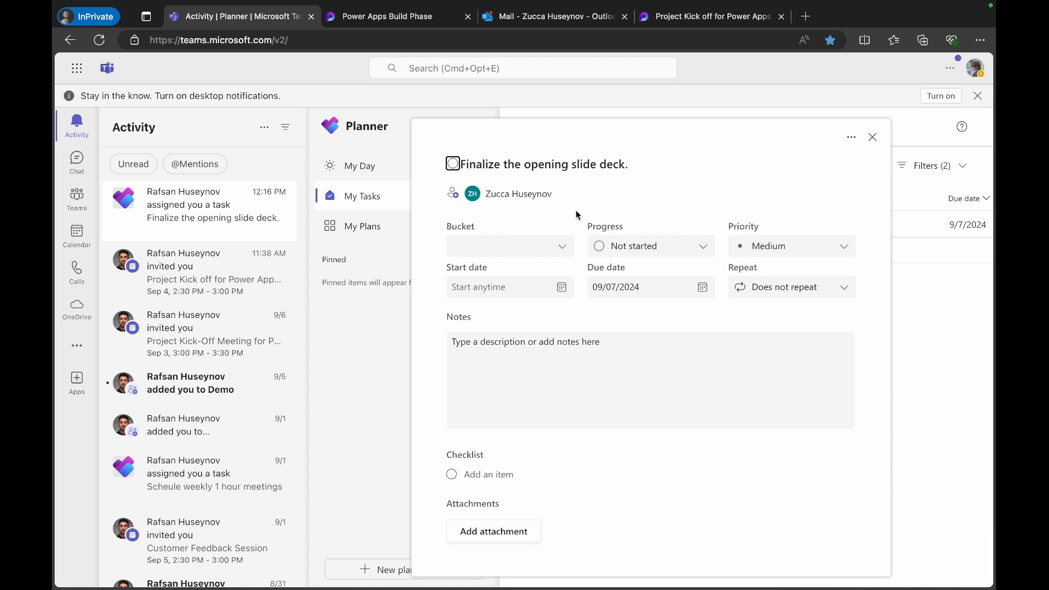
{"action": "left_click", "coordinate": [873, 137]}
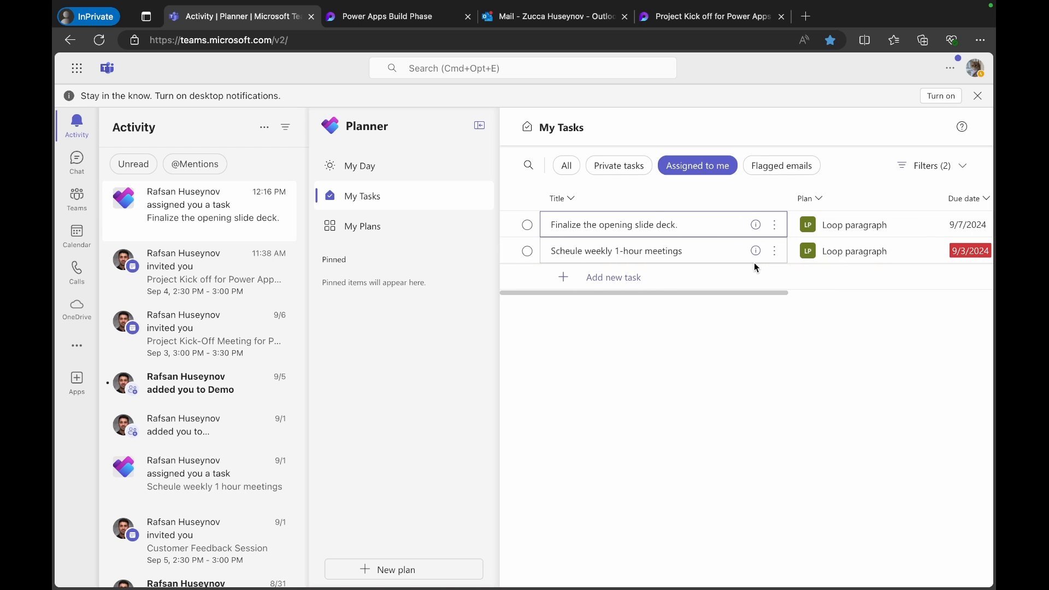
{"action": "left_click", "coordinate": [480, 127]}
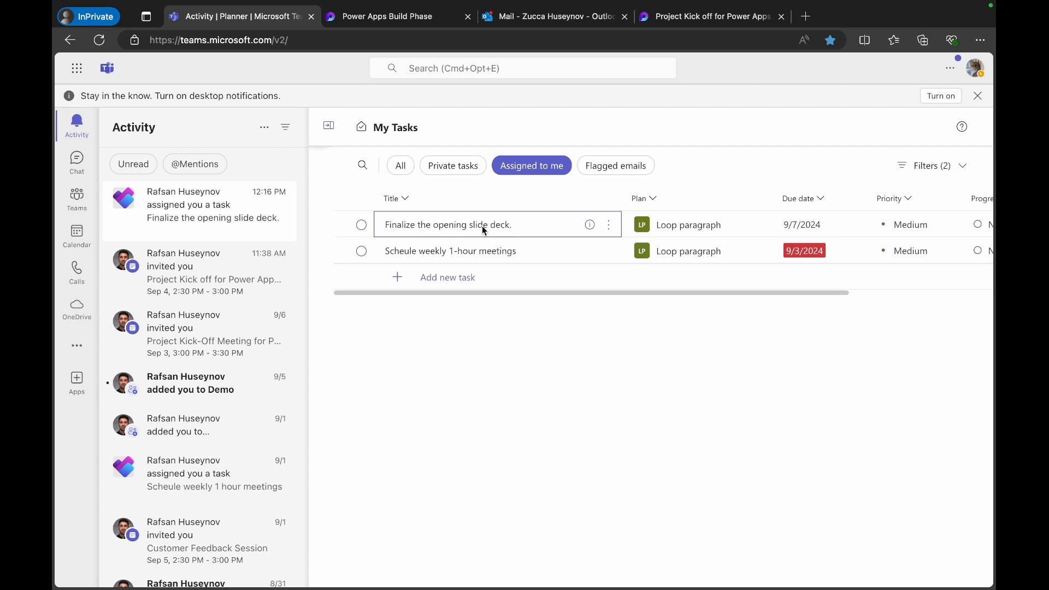
{"action": "scroll", "coordinate": [527, 226], "scroll_direction": "right", "scroll_amount": 5}
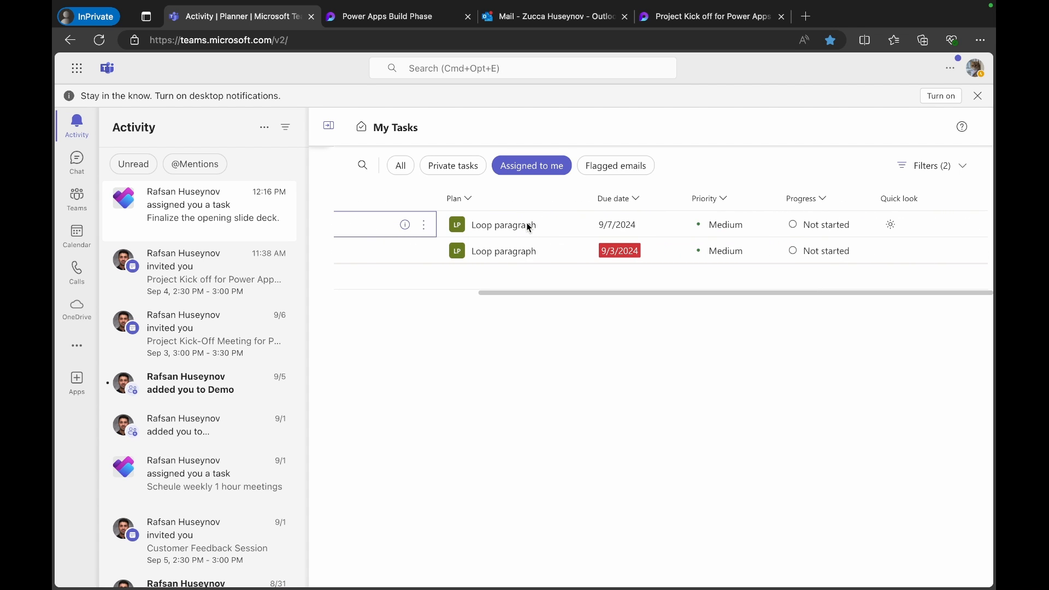
{"action": "scroll", "coordinate": [529, 227], "scroll_direction": "left", "scroll_amount": 3}
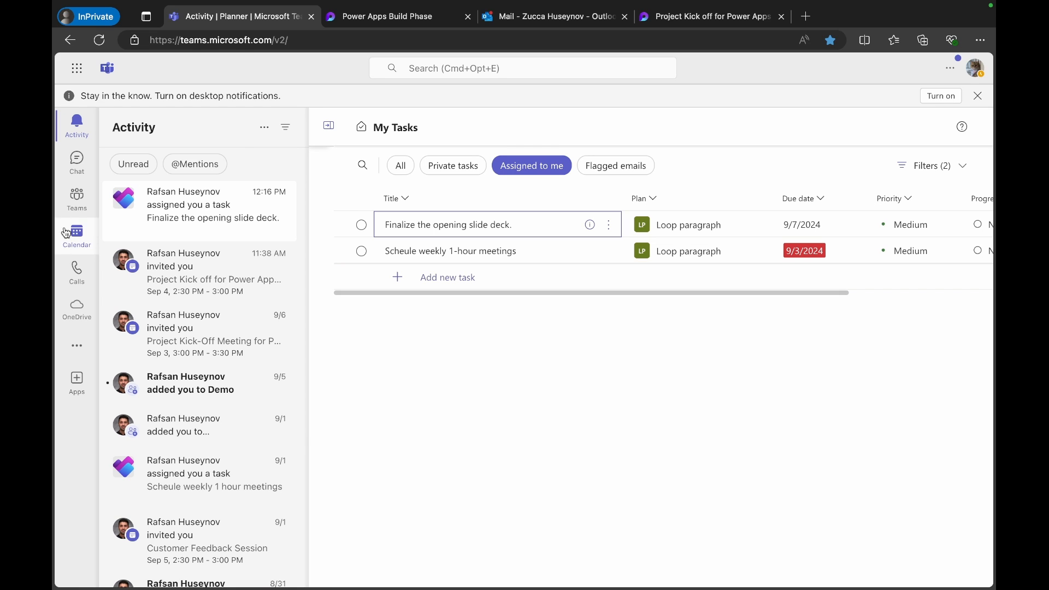
Step: In the assignee's Teams session, reply "This great. I will get it done asap." to the training post in Demo's General channel
{"action": "left_click", "coordinate": [74, 208]}
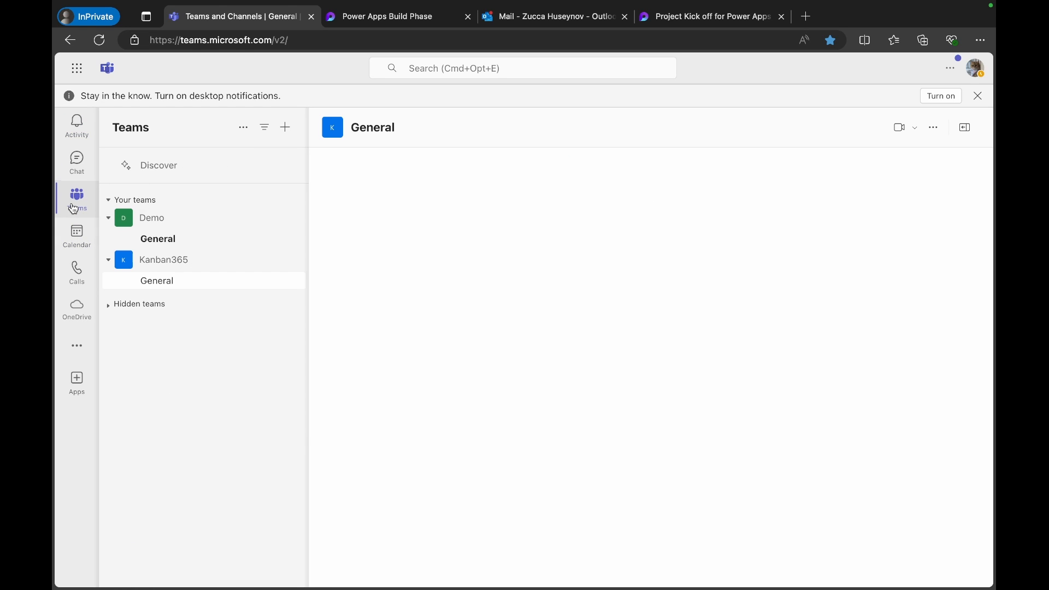
{"action": "left_click", "coordinate": [163, 240]}
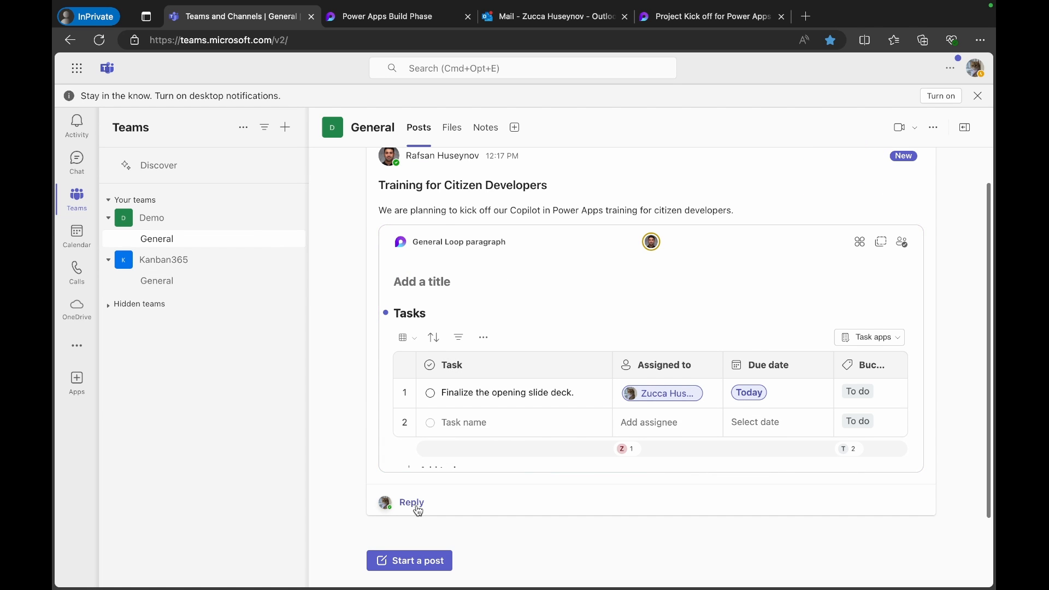
{"action": "left_click", "coordinate": [418, 510]}
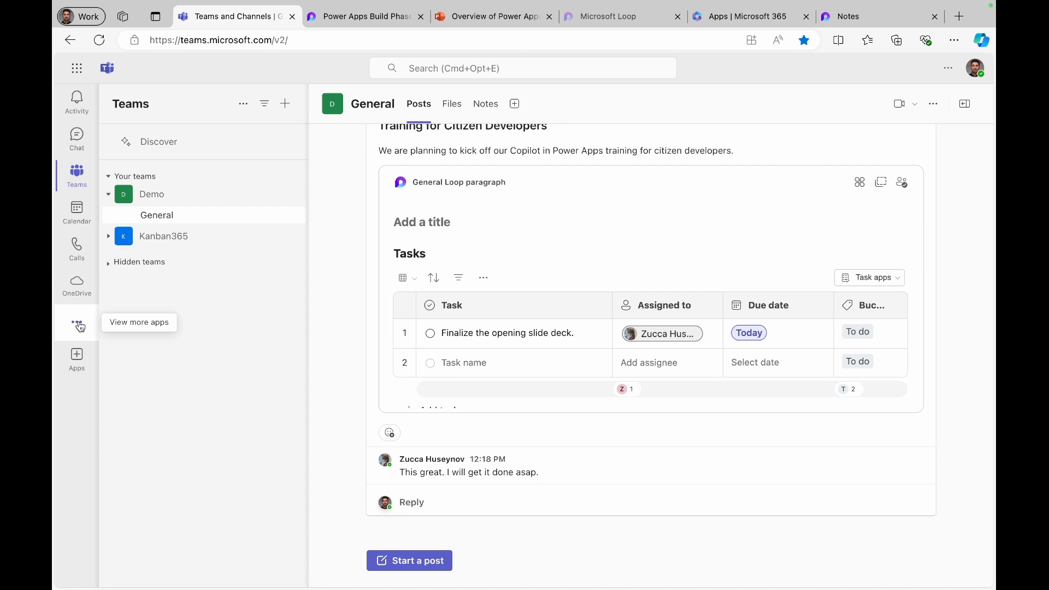
Step: In the post author's Teams session, search the apps for "Loop", open the Loop app and pin it
{"action": "left_click", "coordinate": [78, 325]}
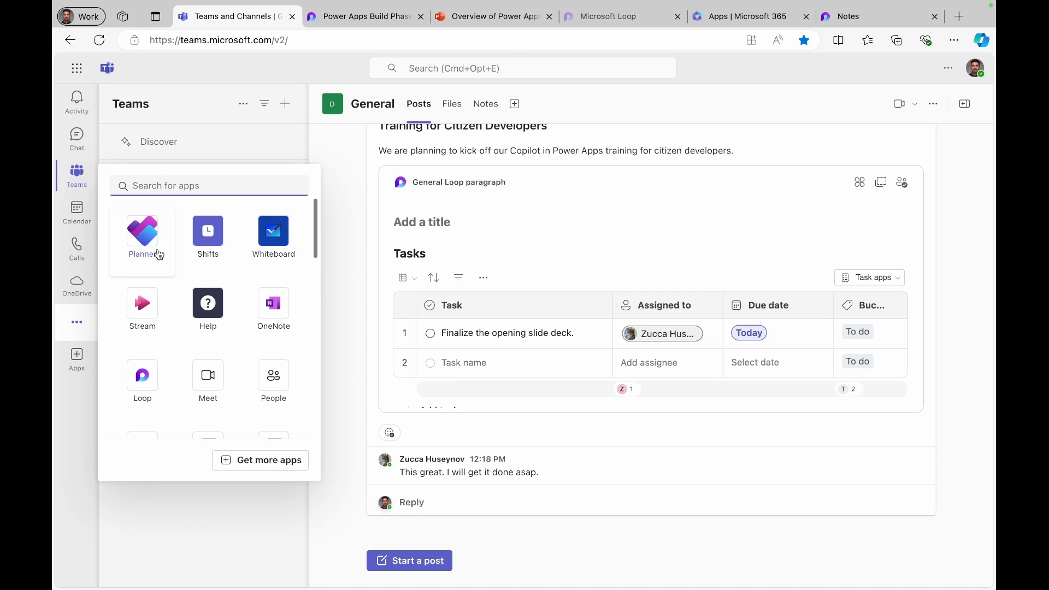
{"action": "left_click", "coordinate": [164, 186]}
{"action": "type", "text": "Loop"}
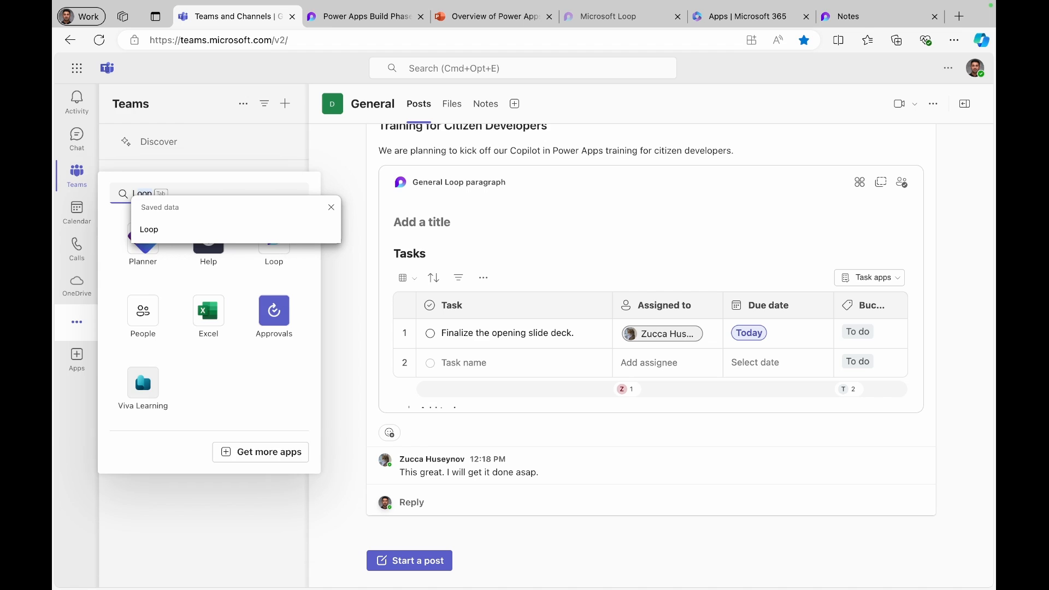
{"action": "left_click", "coordinate": [148, 231]}
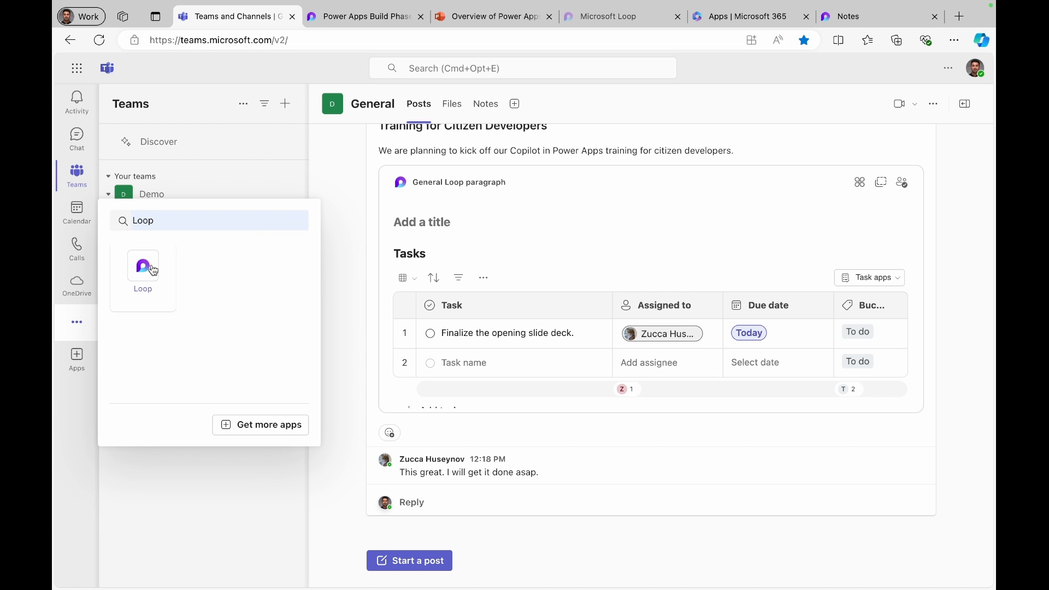
{"action": "left_click", "coordinate": [153, 269]}
{"action": "right_click", "coordinate": [82, 327]}
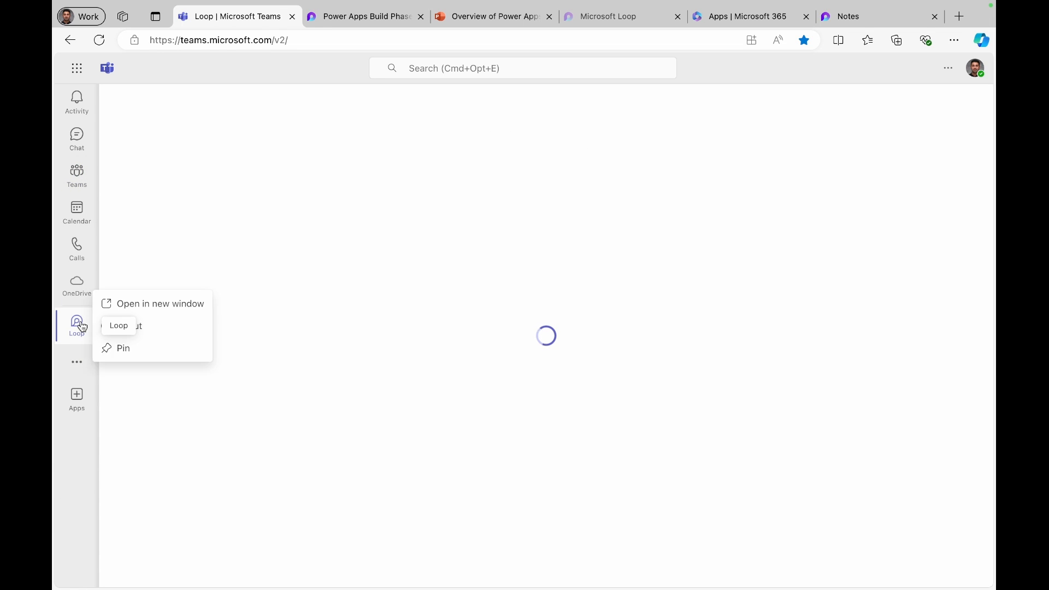
{"action": "left_click", "coordinate": [124, 346]}
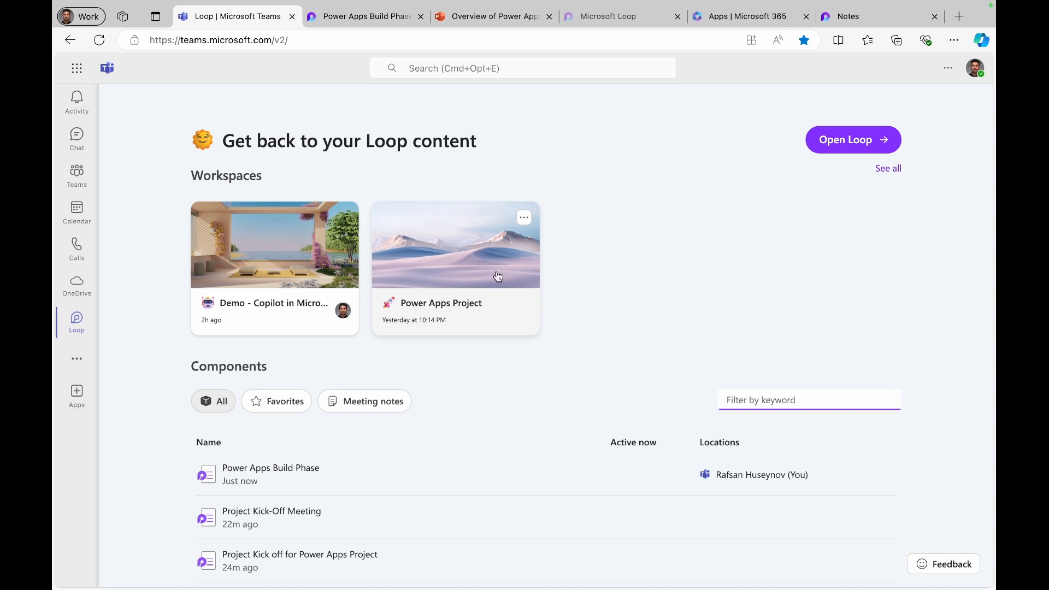
Step: Filter the Loop components to meeting notes, browse them, open "Project Kick-Off Meeting" in the browser and return to Teams
{"action": "scroll", "coordinate": [608, 333], "scroll_direction": "down", "scroll_amount": 3}
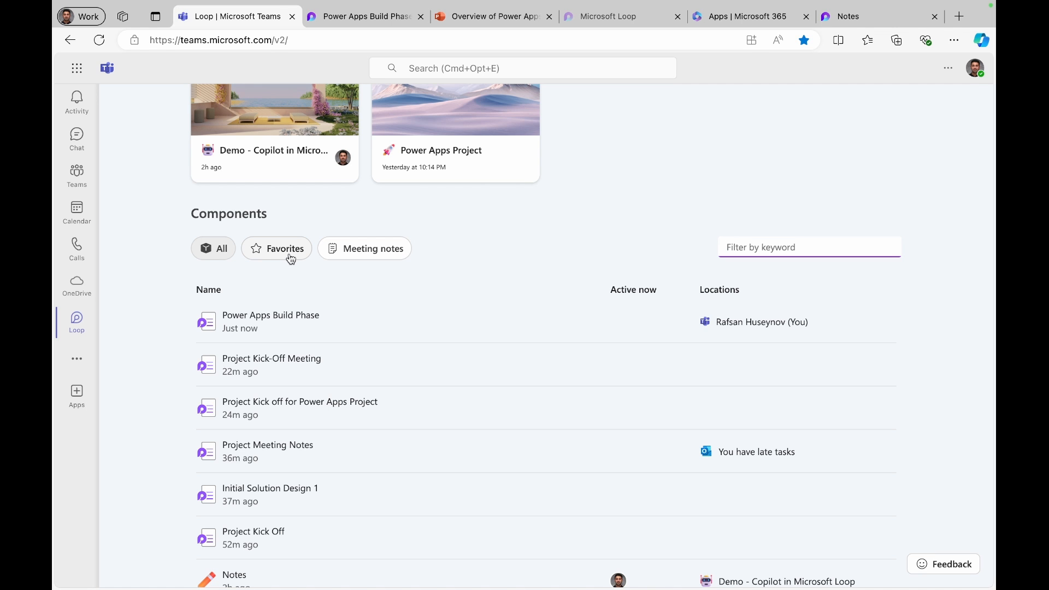
{"action": "left_click", "coordinate": [387, 259]}
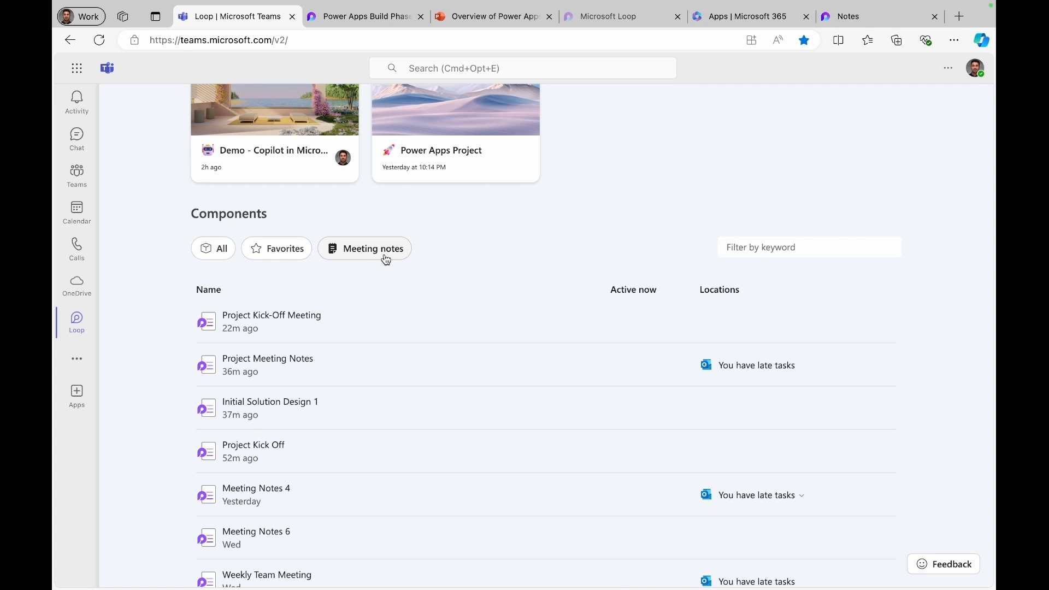
{"action": "scroll", "coordinate": [370, 376], "scroll_direction": "down", "scroll_amount": 3}
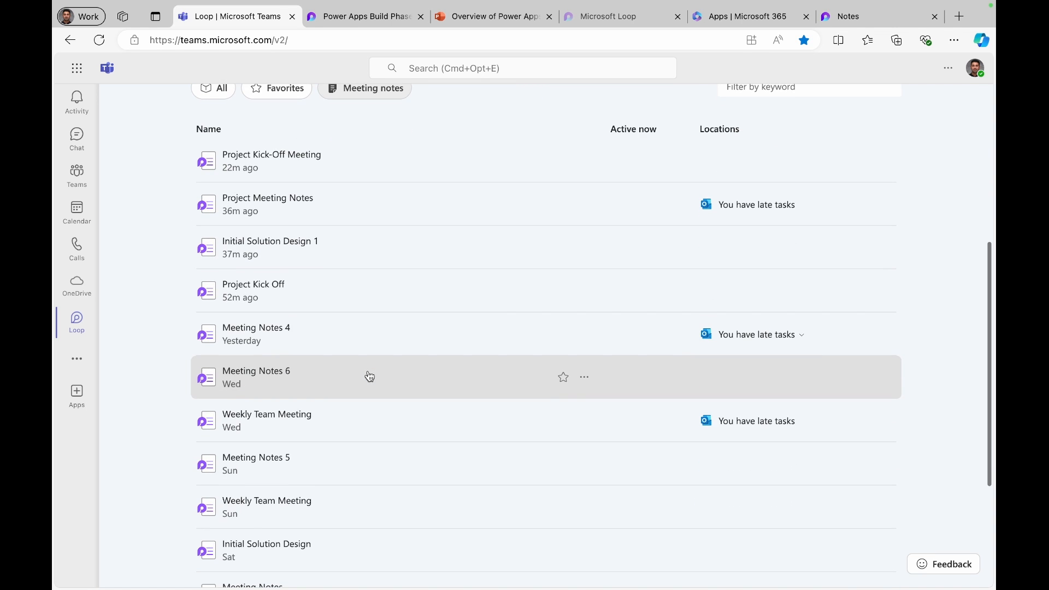
{"action": "scroll", "coordinate": [369, 377], "scroll_direction": "up", "scroll_amount": 6}
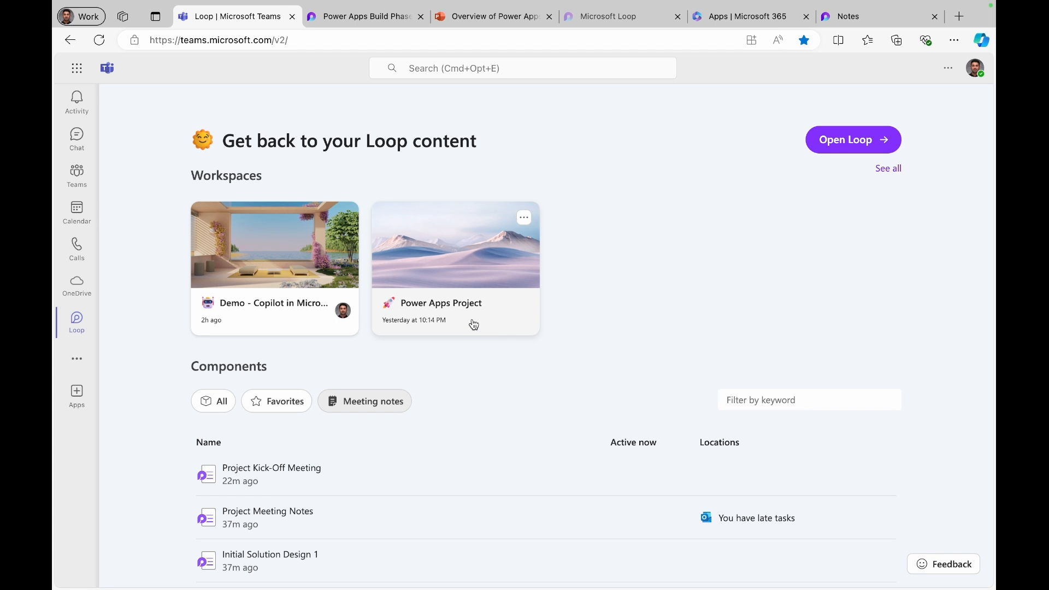
{"action": "left_click", "coordinate": [335, 471]}
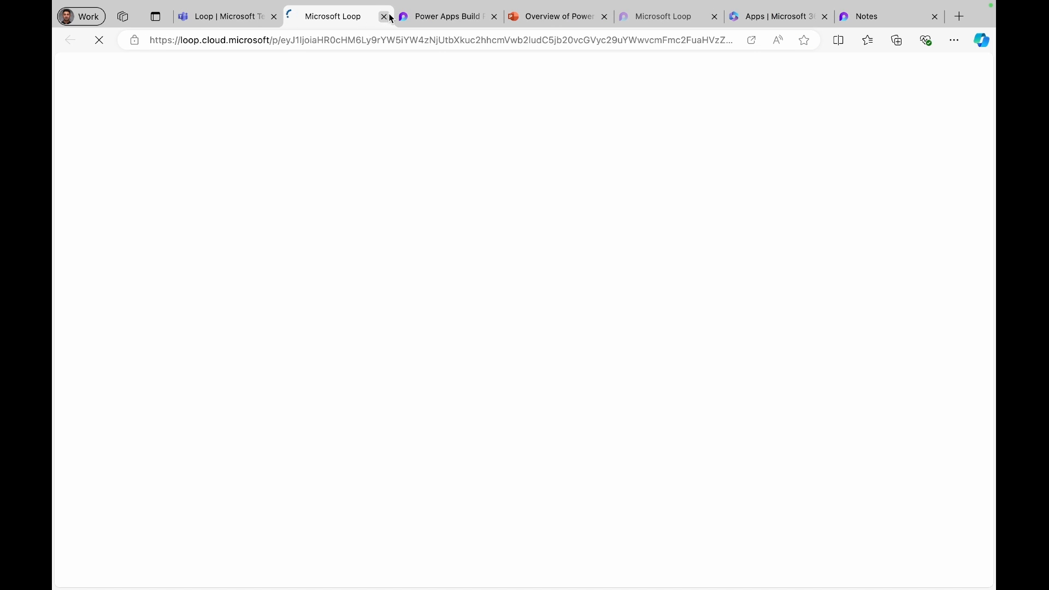
{"action": "left_click", "coordinate": [224, 17]}
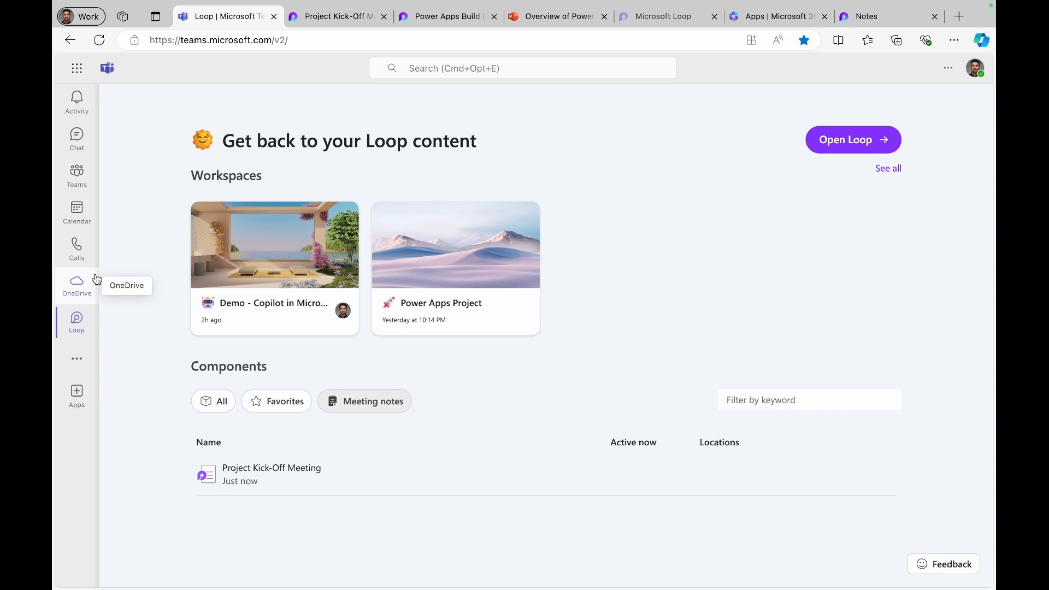
Step: Start adding a tab to the Demo team's General channel, search the tab apps for "Loop", and choose Website instead
{"action": "left_click", "coordinate": [78, 181]}
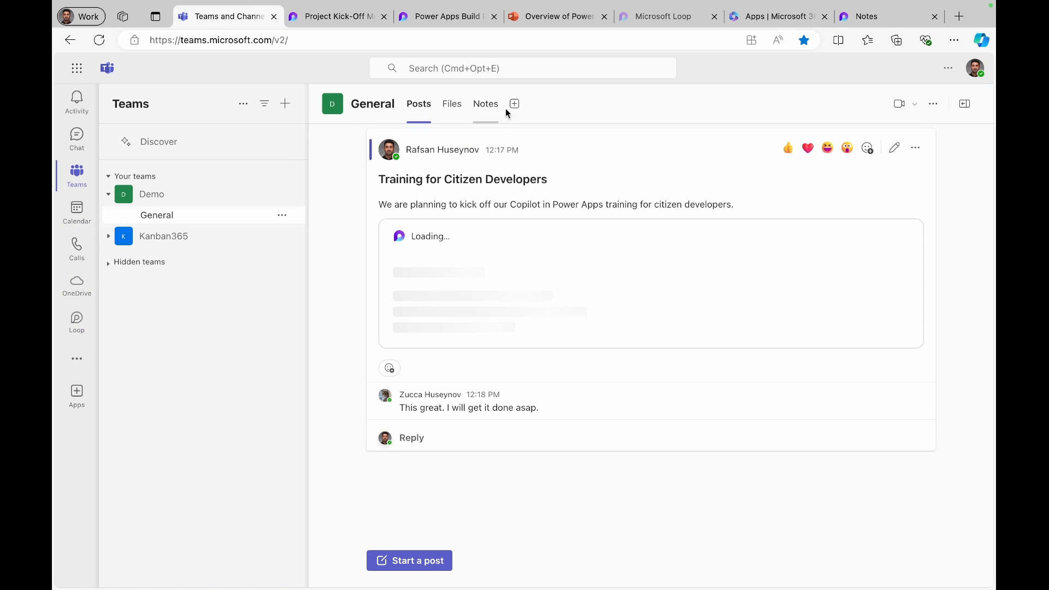
{"action": "left_click", "coordinate": [515, 106]}
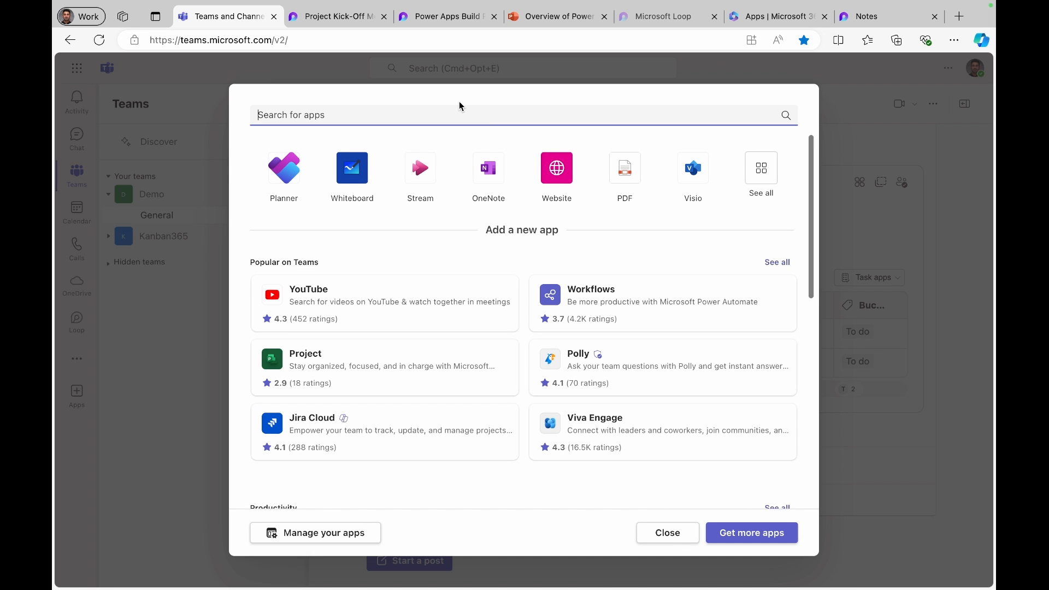
{"action": "type", "text": "Loop"}
{"action": "key", "text": "BackSpace"}
{"action": "key", "text": "BackSpace"}
{"action": "key", "text": "BackSpace"}
{"action": "key", "text": "BackSpace"}
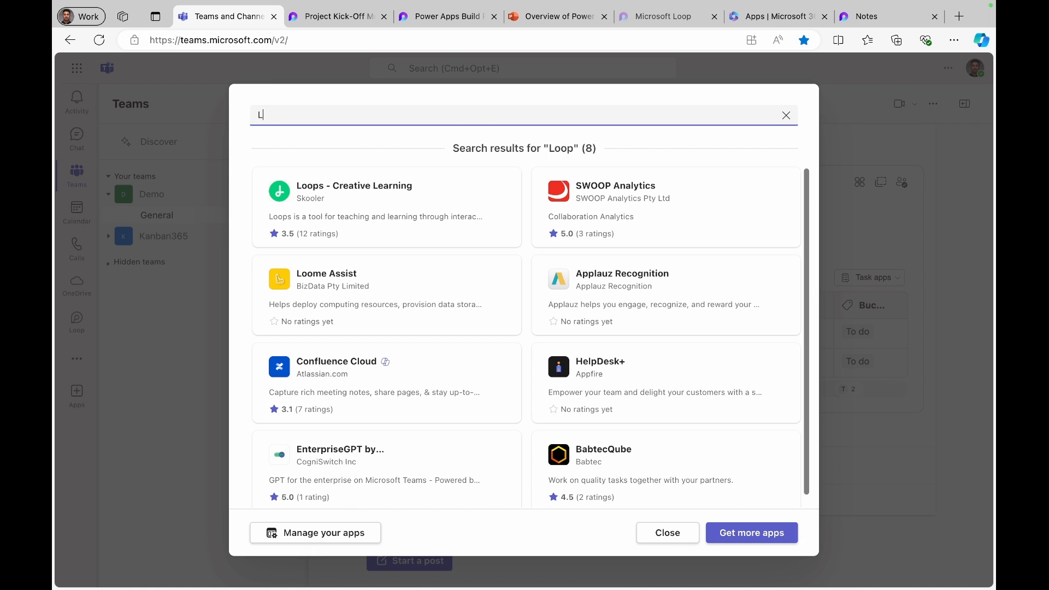
{"action": "left_click", "coordinate": [554, 177]}
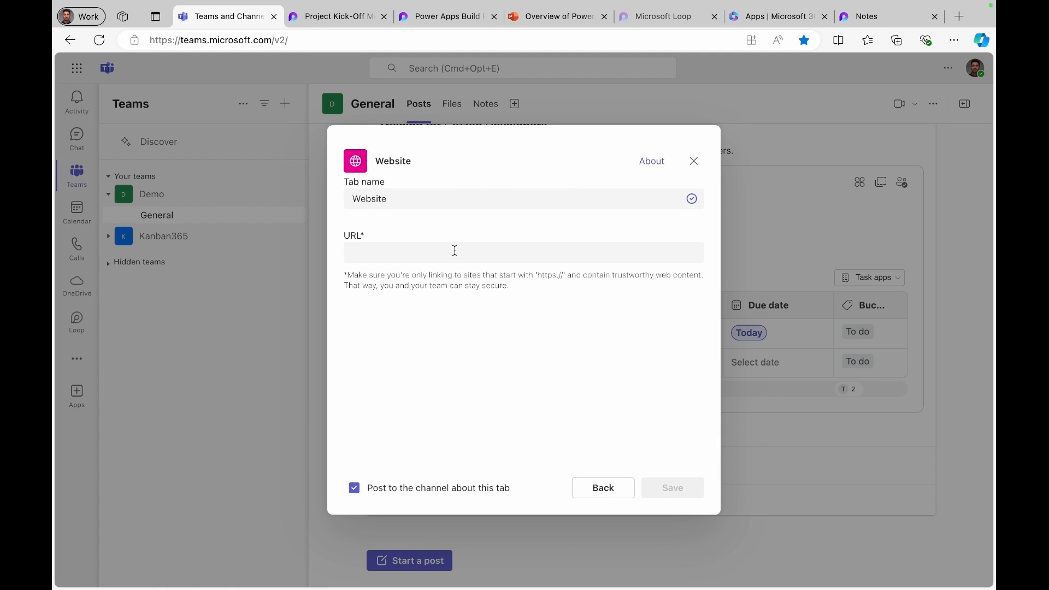
Step: Copy the sharing link of the Power Apps Build Phase Loop page and paste it as the Website tab's URL
{"action": "left_click", "coordinate": [453, 18]}
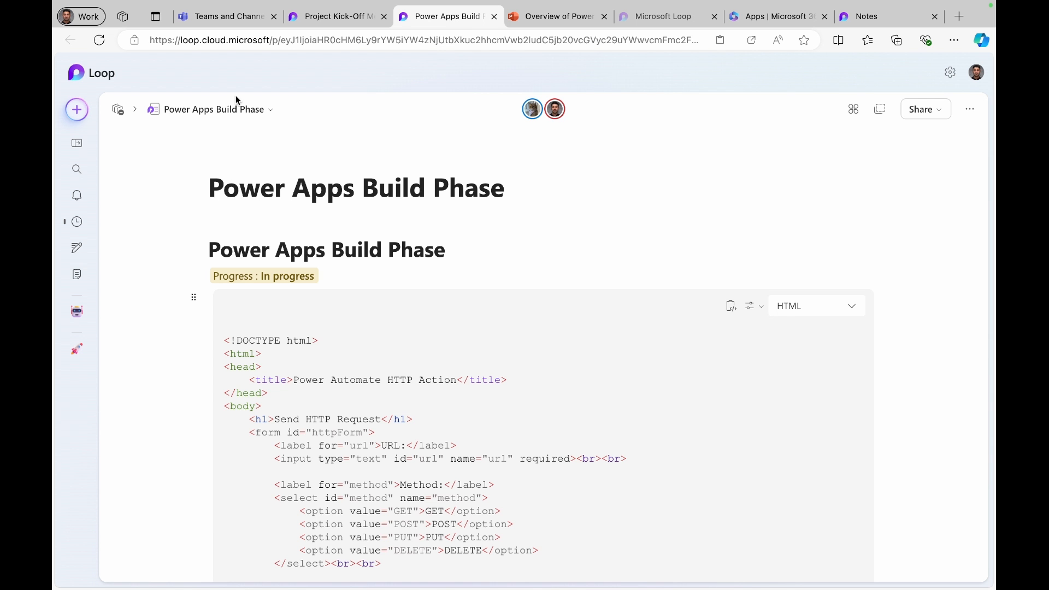
{"action": "left_click", "coordinate": [932, 115]}
{"action": "left_click", "coordinate": [866, 134]}
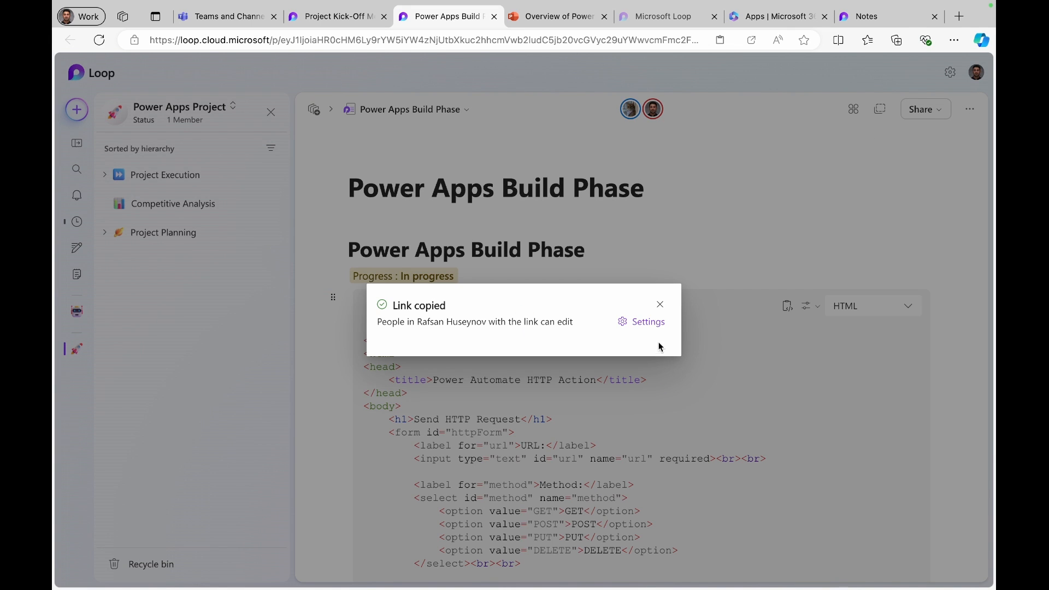
{"action": "left_click", "coordinate": [662, 304]}
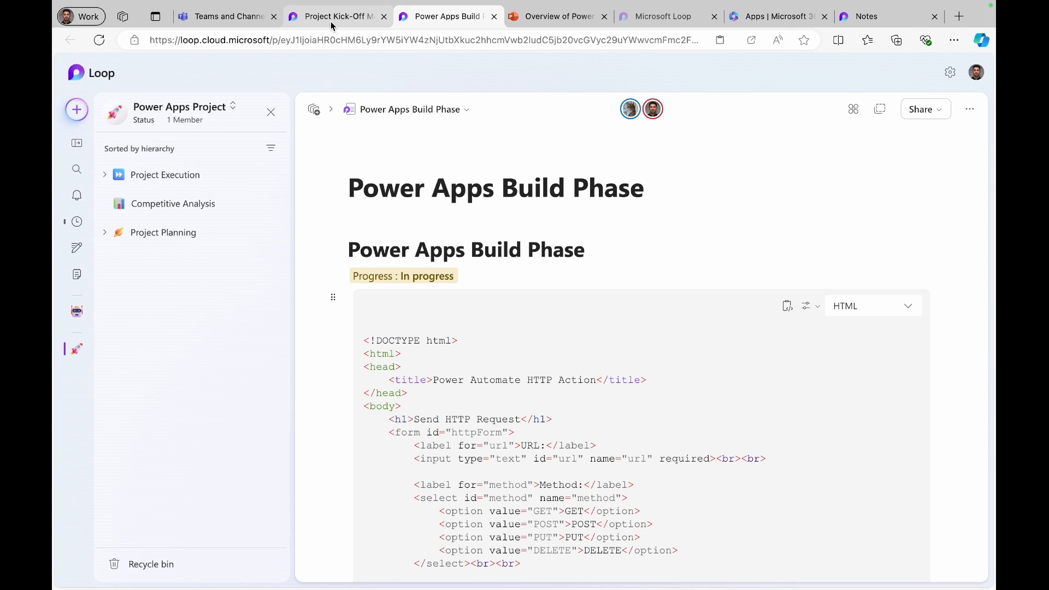
{"action": "left_click", "coordinate": [220, 17]}
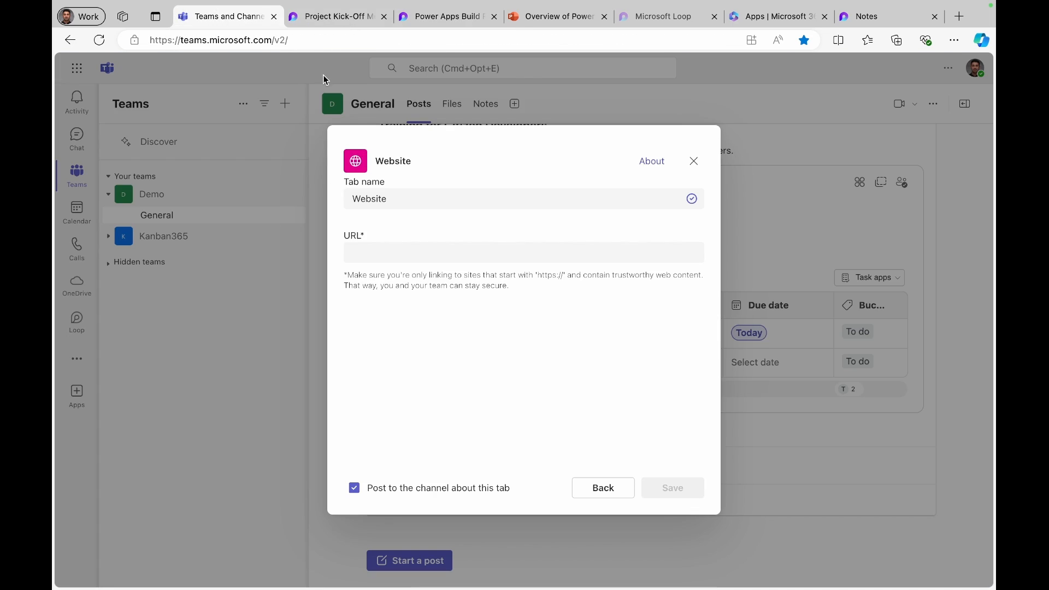
{"action": "left_click", "coordinate": [390, 254]}
{"action": "key", "text": "super+v"}
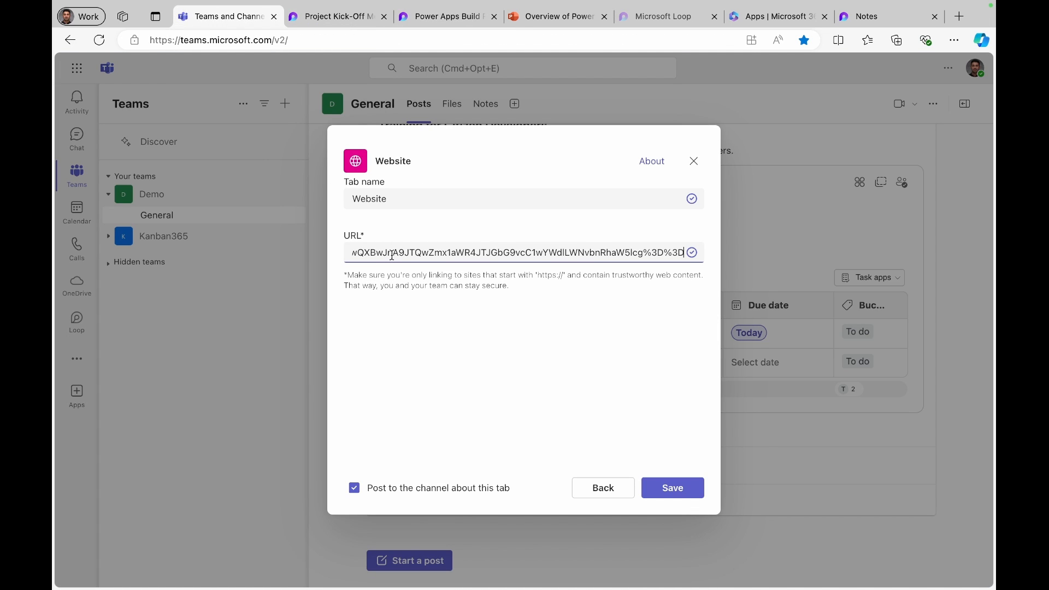
Step: Name the new channel tab "Loop Page" and save it
{"action": "left_click", "coordinate": [393, 199]}
{"action": "left_click_drag", "start_coordinate": [394, 199], "coordinate": [335, 198]}
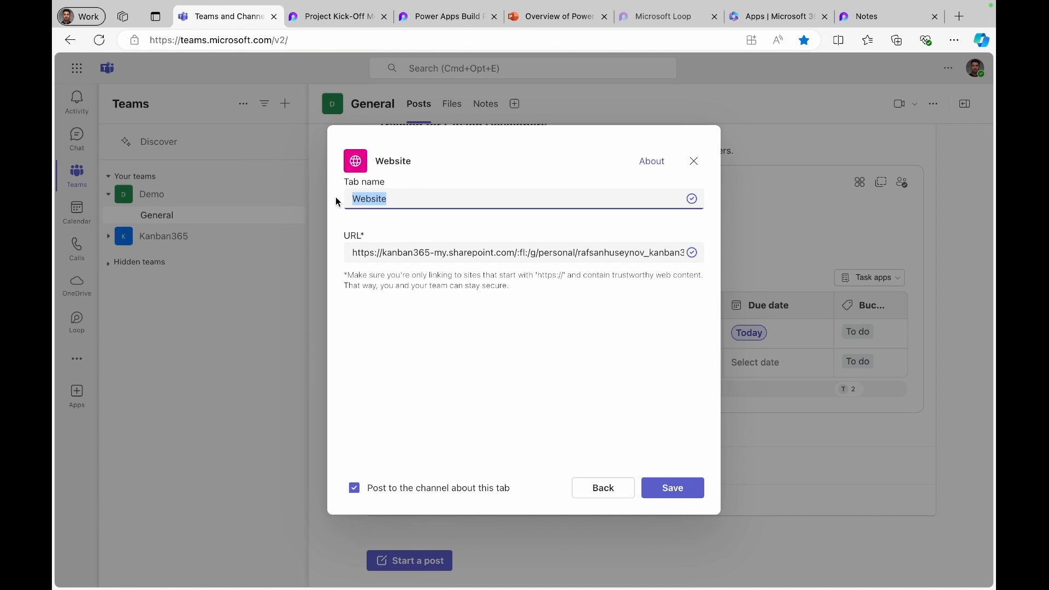
{"action": "type", "text": "Loop"}
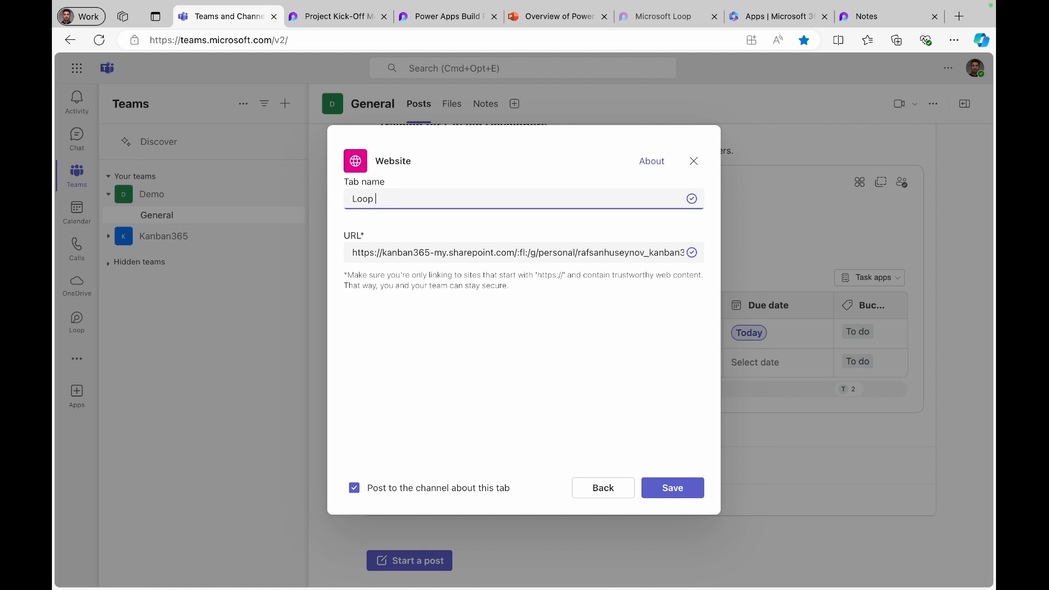
{"action": "type", "text": " W"}
{"action": "key", "text": "BackSpace"}
{"action": "type", "text": "Page"}
{"action": "key", "text": "Return"}
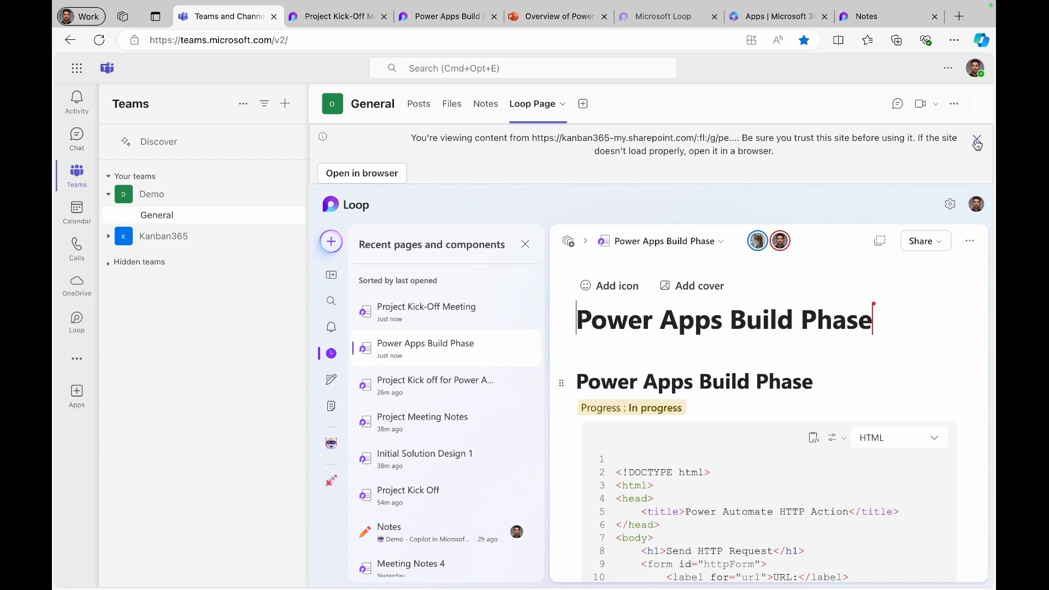
Step: Dismiss the external site notice, hide the recent pages list and view the Power Apps Build Phase page through its Mermaid diagram
{"action": "left_click", "coordinate": [978, 143]}
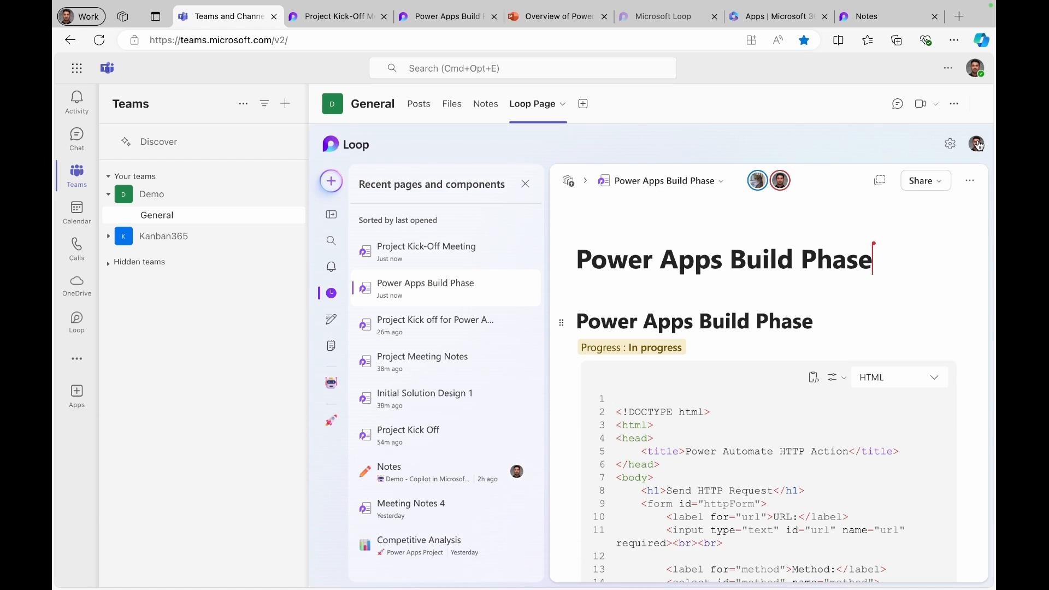
{"action": "left_click", "coordinate": [525, 184]}
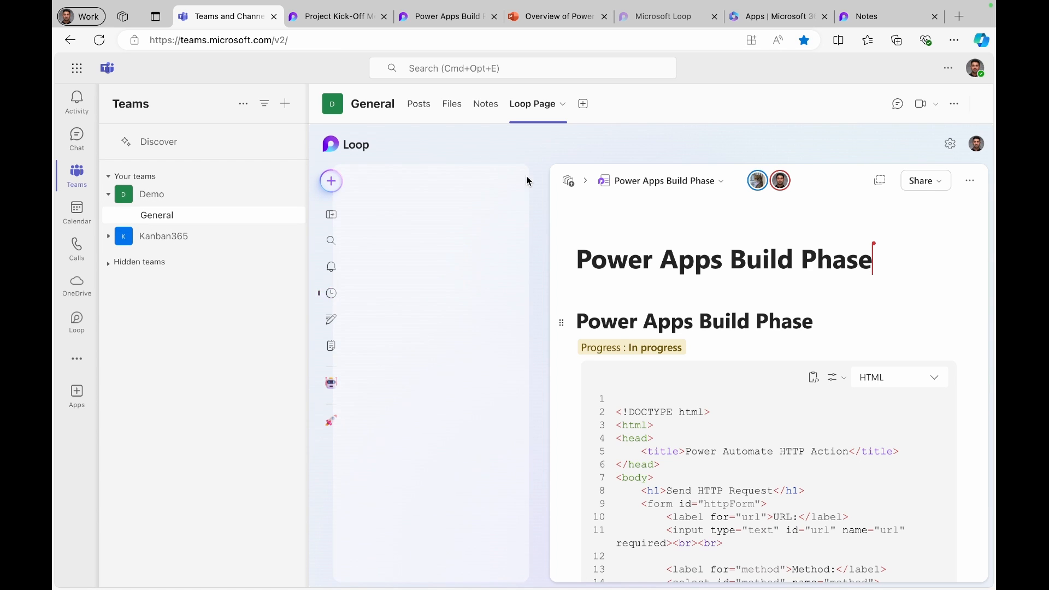
{"action": "scroll", "coordinate": [585, 342], "scroll_direction": "down", "scroll_amount": 10}
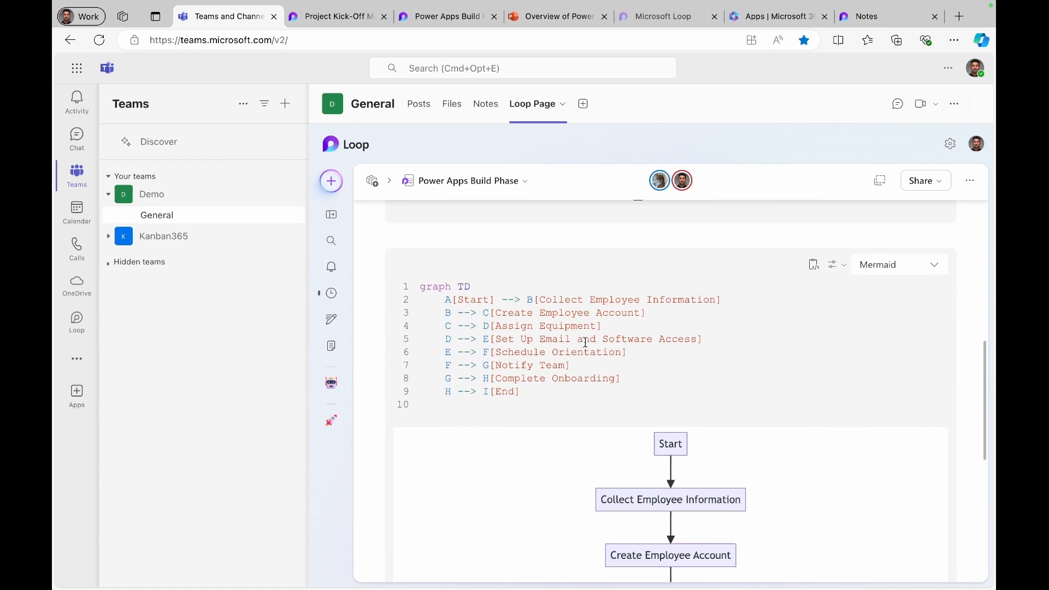
Step: Within the channel tab, open the Power Apps Project workspace's Competitive Analysis page and try selecting cells in its Top competitors table
{"action": "left_click", "coordinate": [331, 420]}
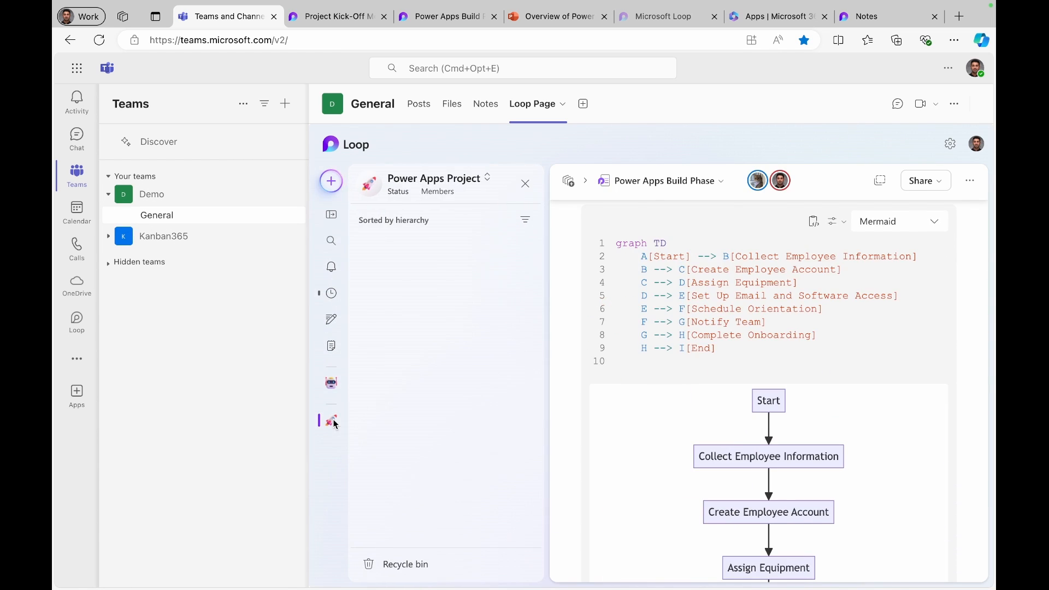
{"action": "left_click", "coordinate": [411, 272]}
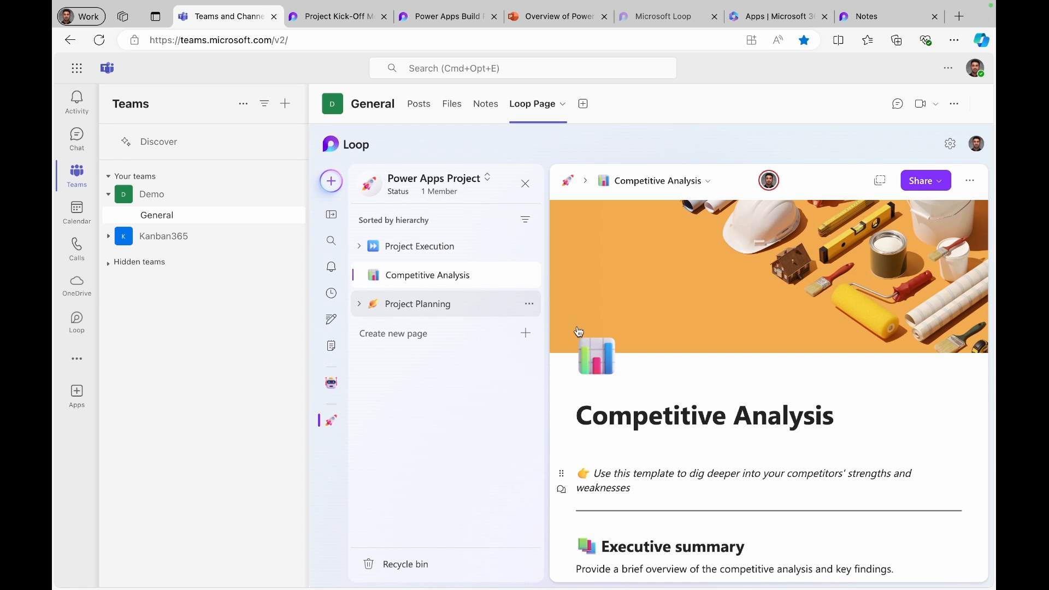
{"action": "left_click", "coordinate": [526, 184]}
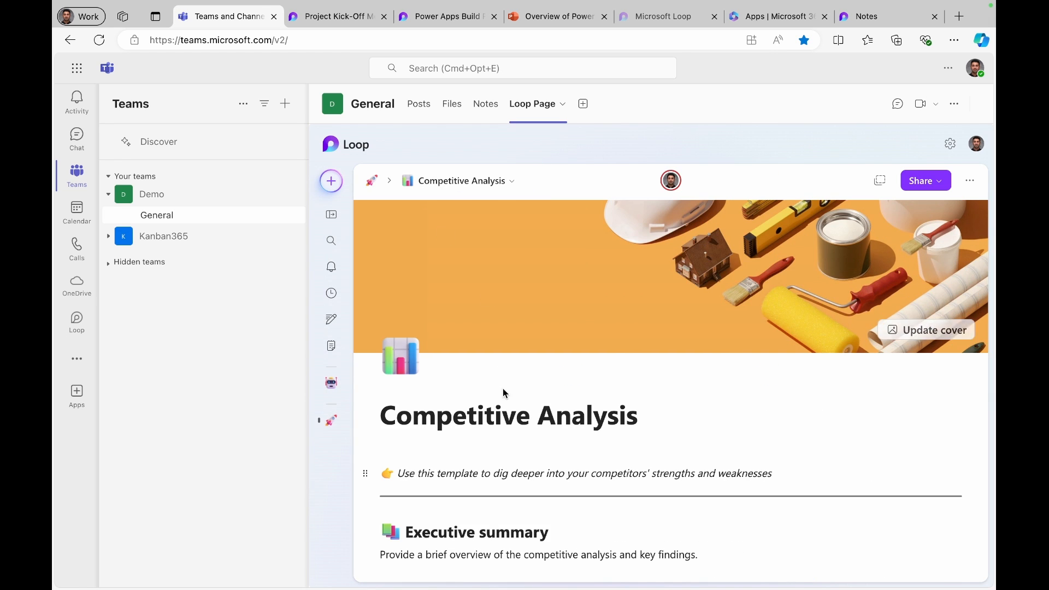
{"action": "scroll", "coordinate": [501, 391], "scroll_direction": "down", "scroll_amount": 8}
{"action": "left_click", "coordinate": [464, 365]}
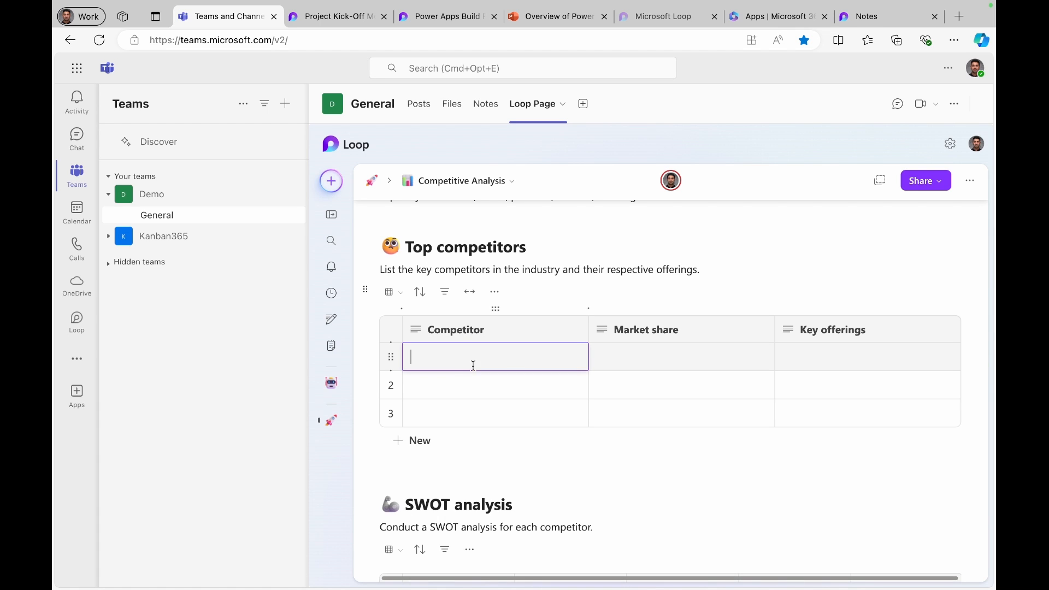
{"action": "left_click", "coordinate": [597, 358]}
{"action": "left_click", "coordinate": [634, 385]}
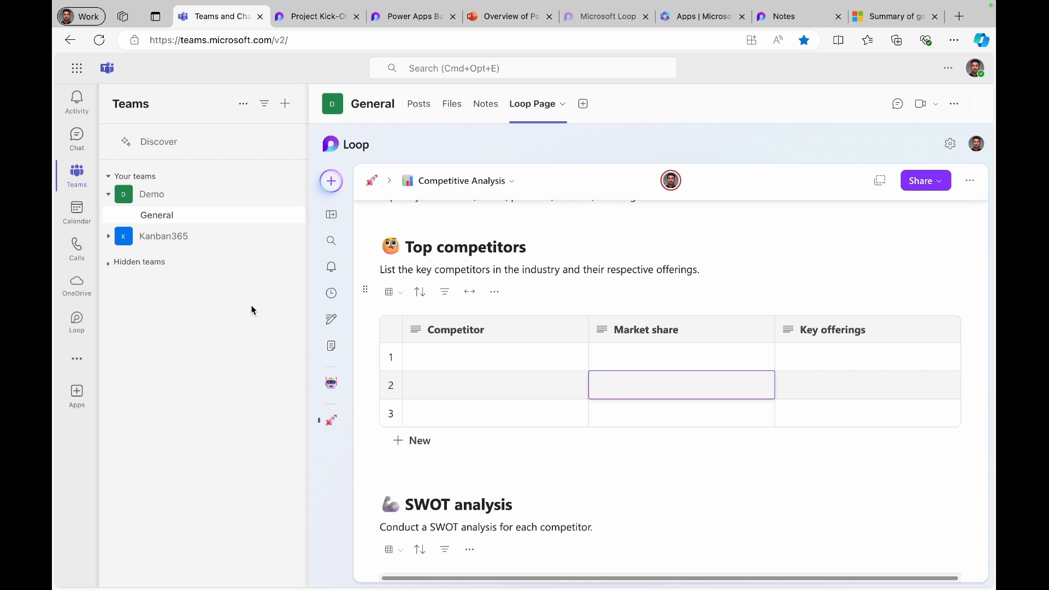
Step: Switch to the Microsoft Learn Loop compliance summary and expand the table of Loop content storage locations for review
{"action": "left_click", "coordinate": [894, 17]}
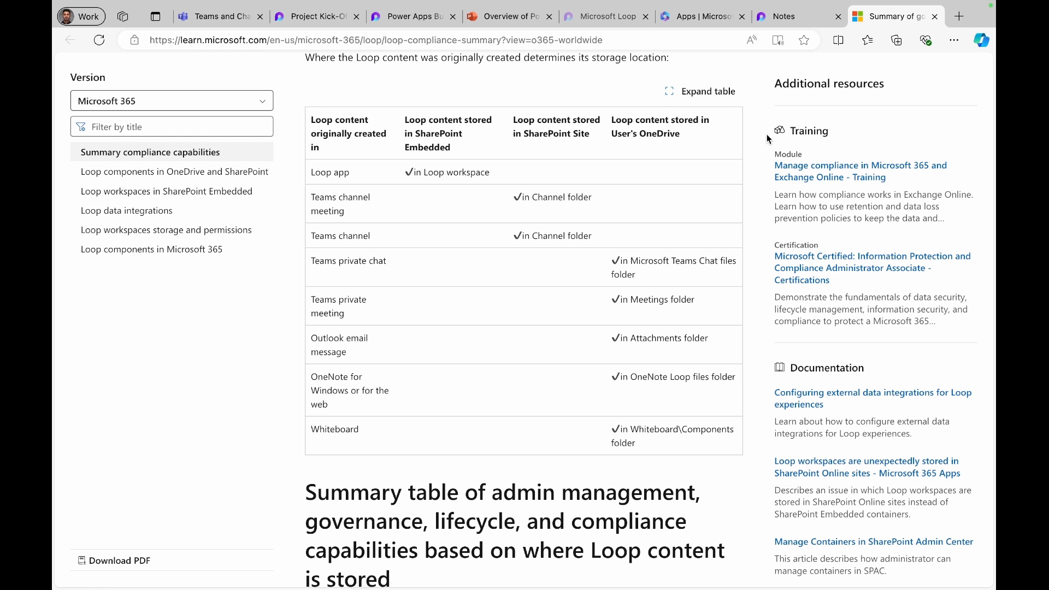
{"action": "left_click", "coordinate": [701, 91]}
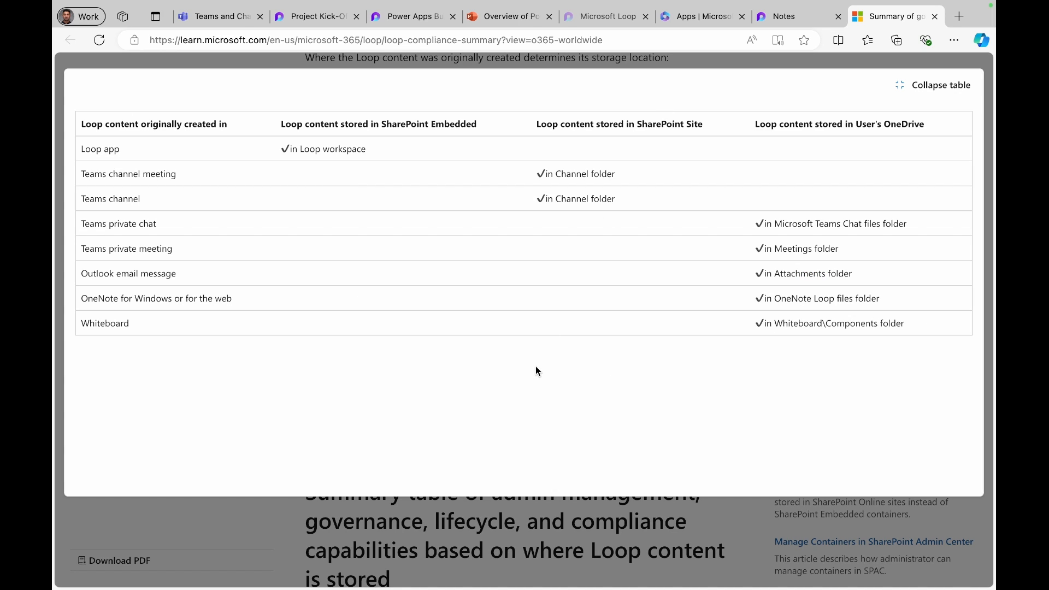